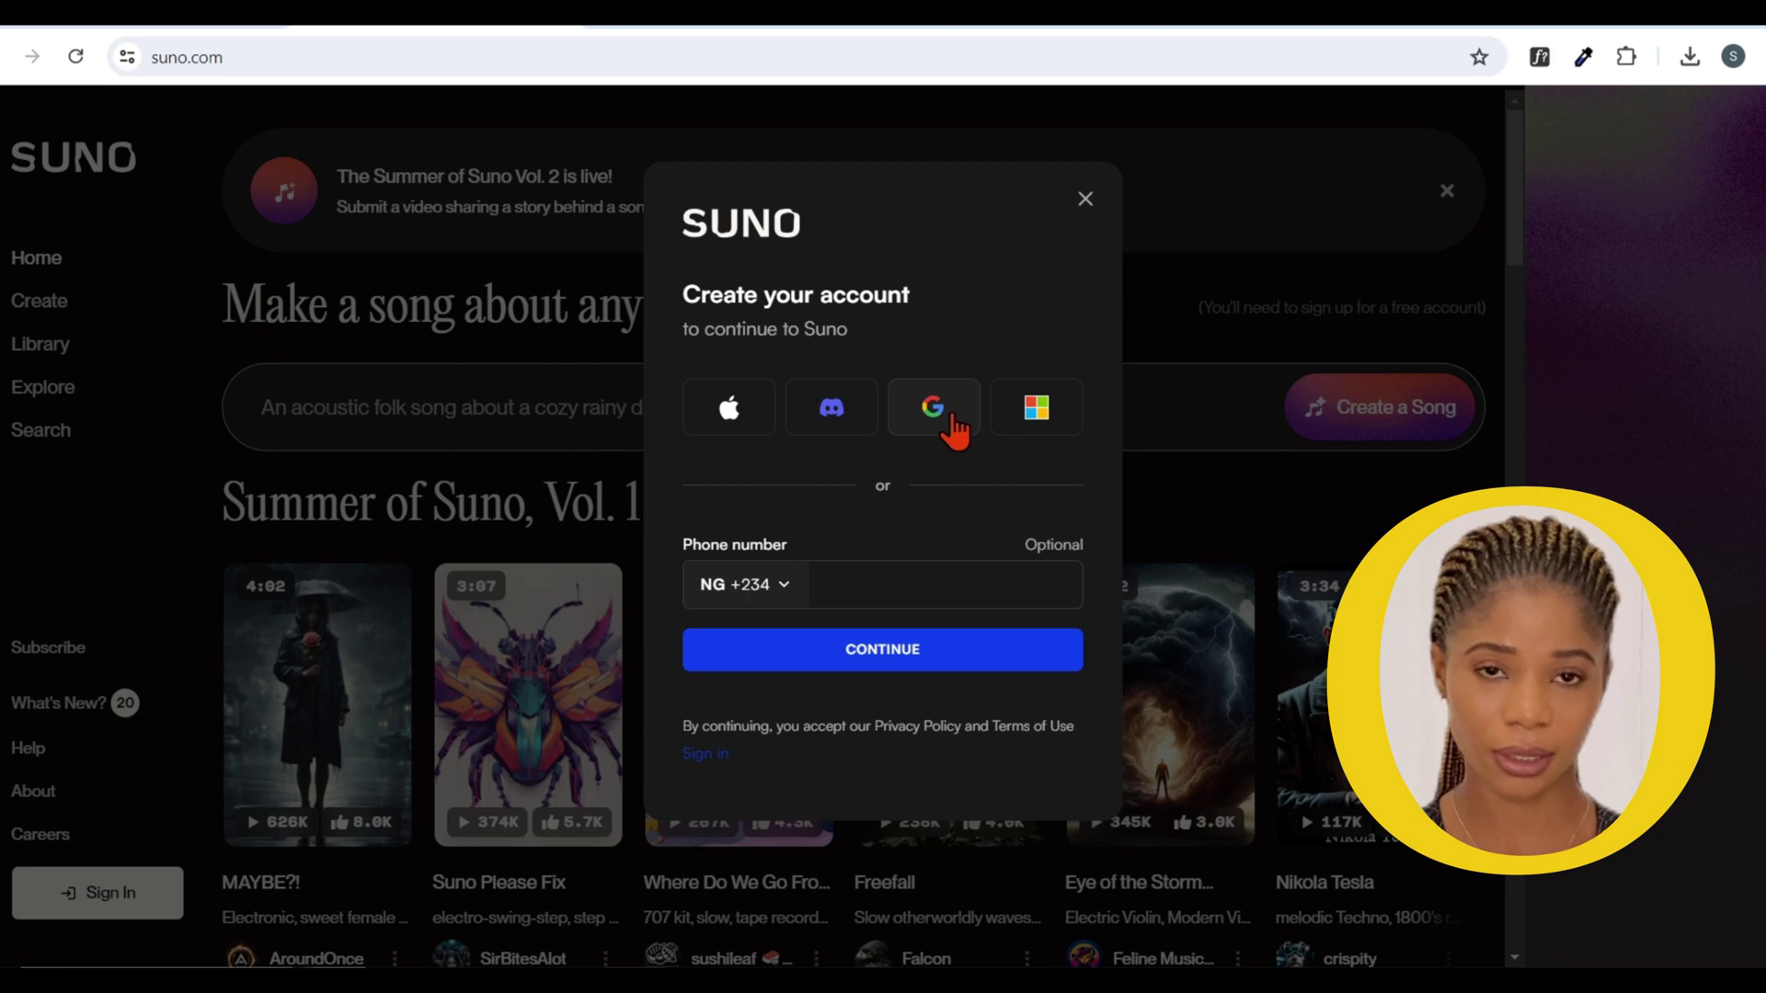
- Sign in to Suno with Google and switch song creation to Custom mode
{"action": "left_click", "coordinate": [953, 419]}
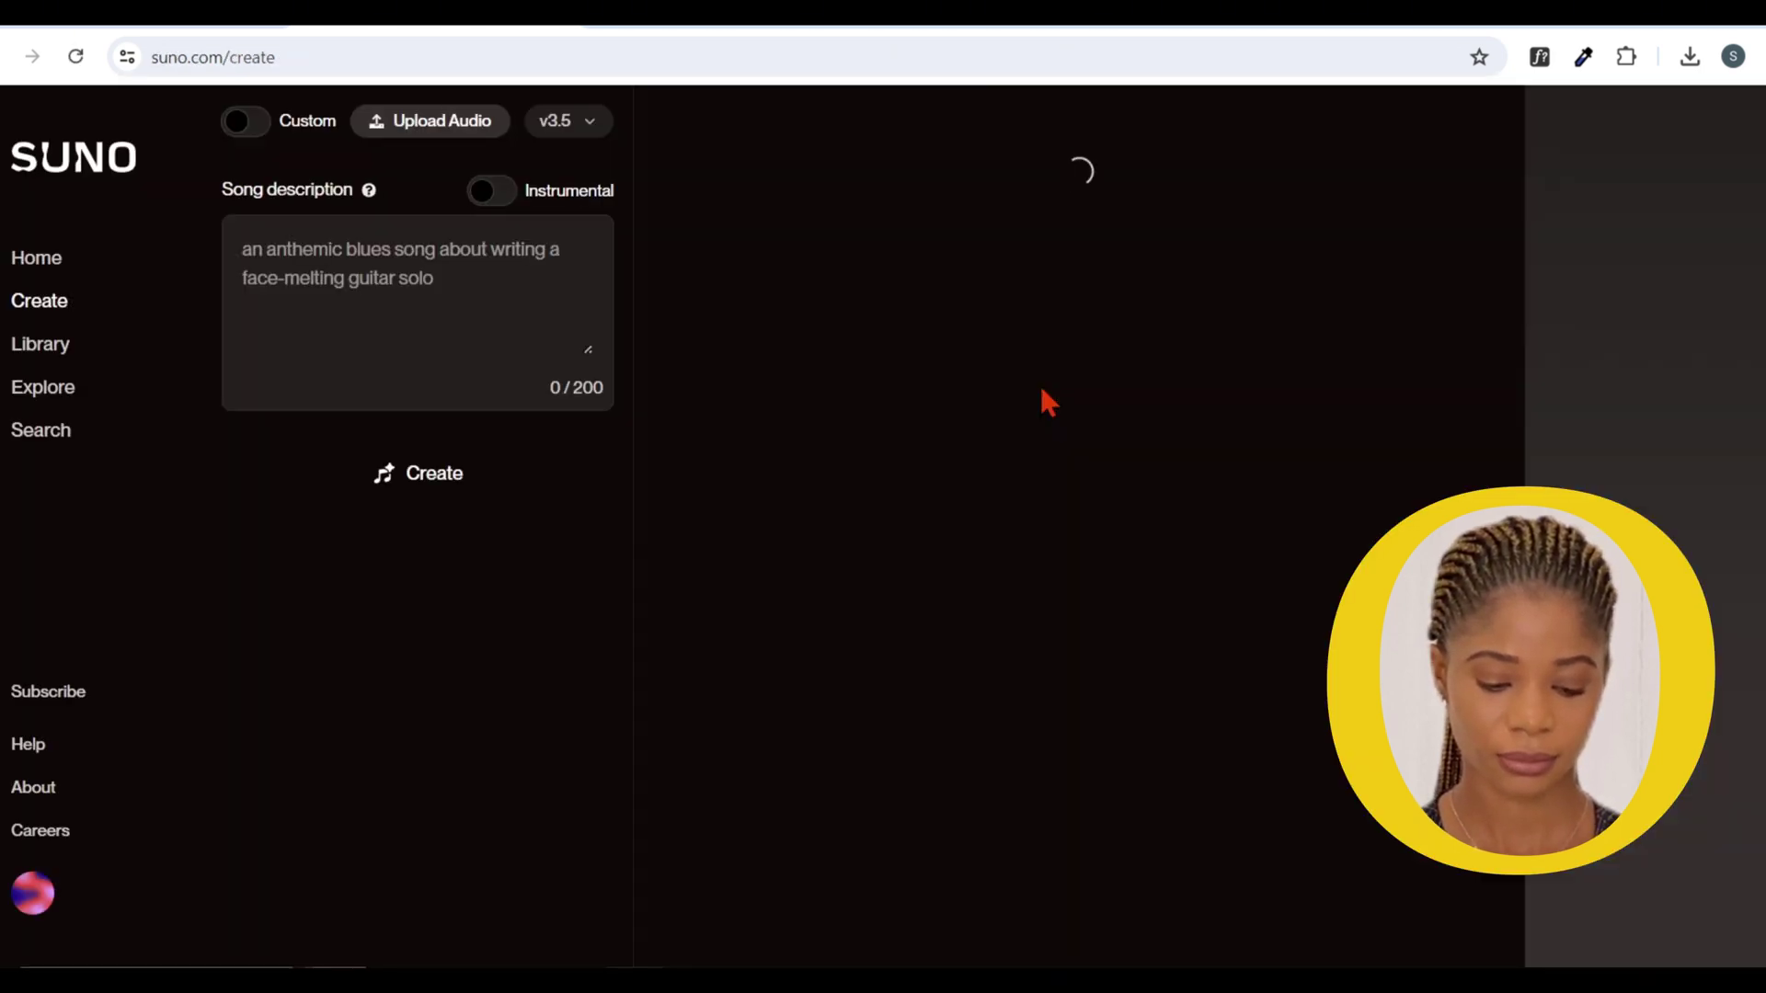
{"action": "left_click", "coordinate": [242, 120]}
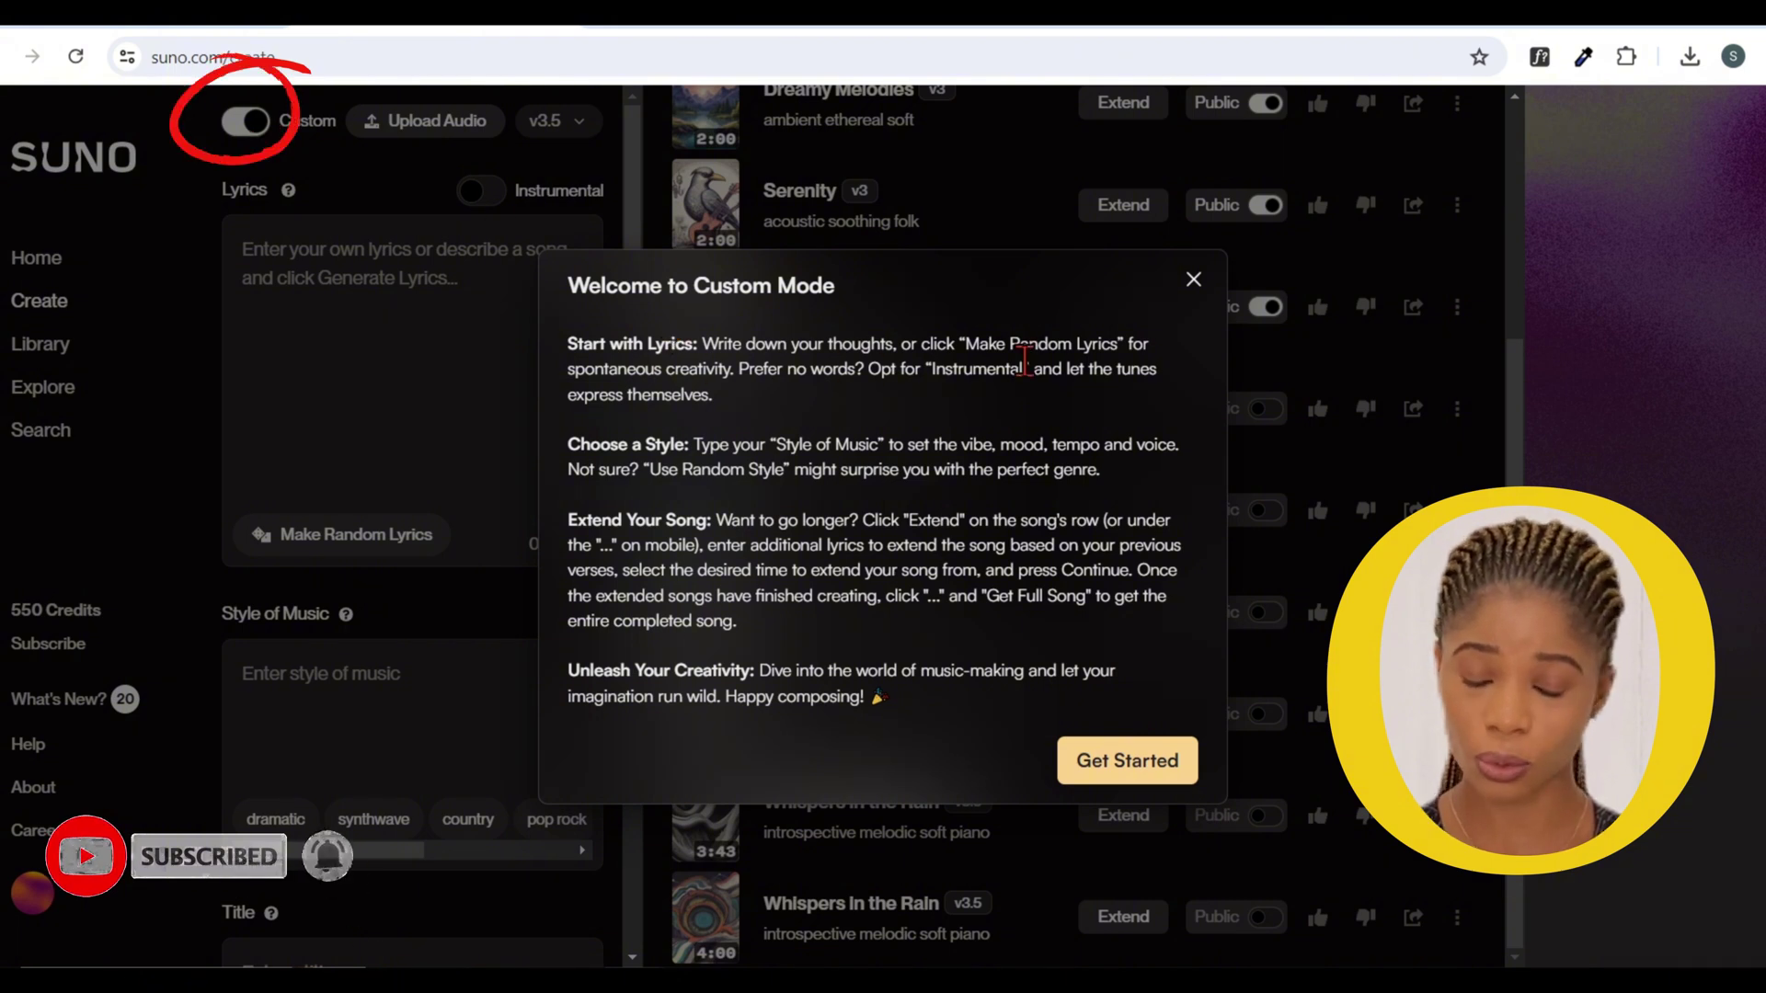
{"action": "left_click", "coordinate": [1193, 279]}
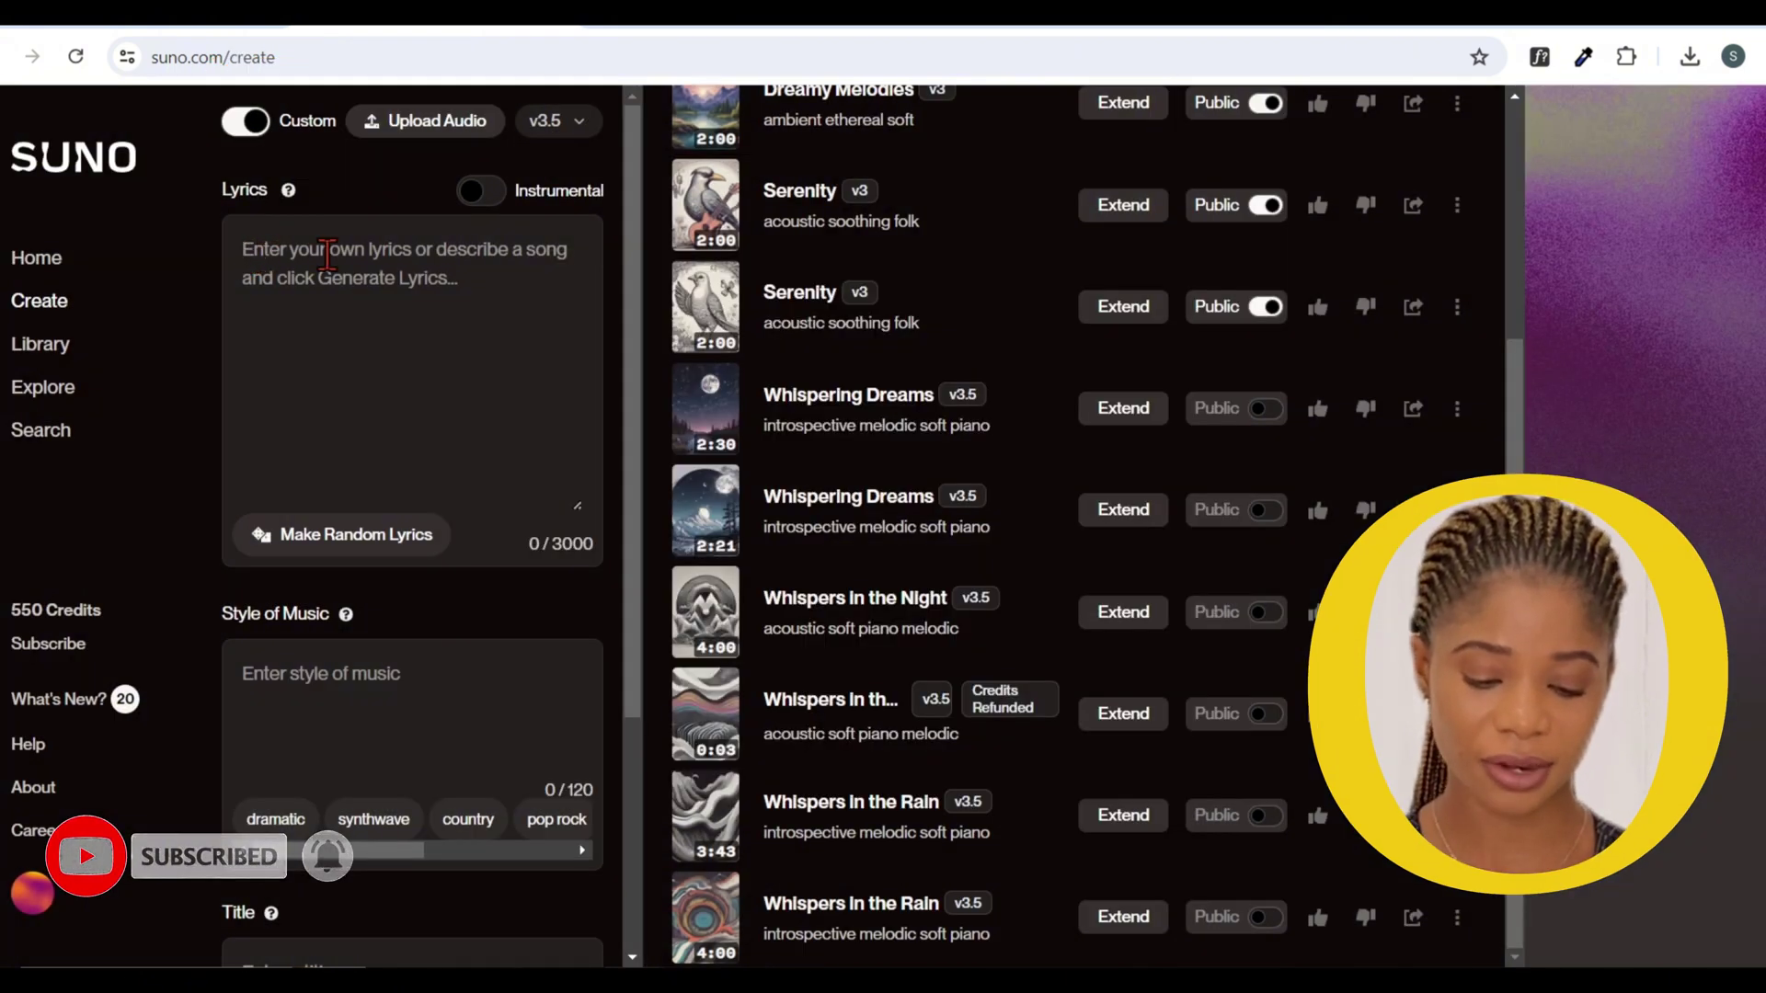
- Paste the prepared 1096-character song lyrics into the Lyrics box
{"action": "left_click", "coordinate": [350, 292]}
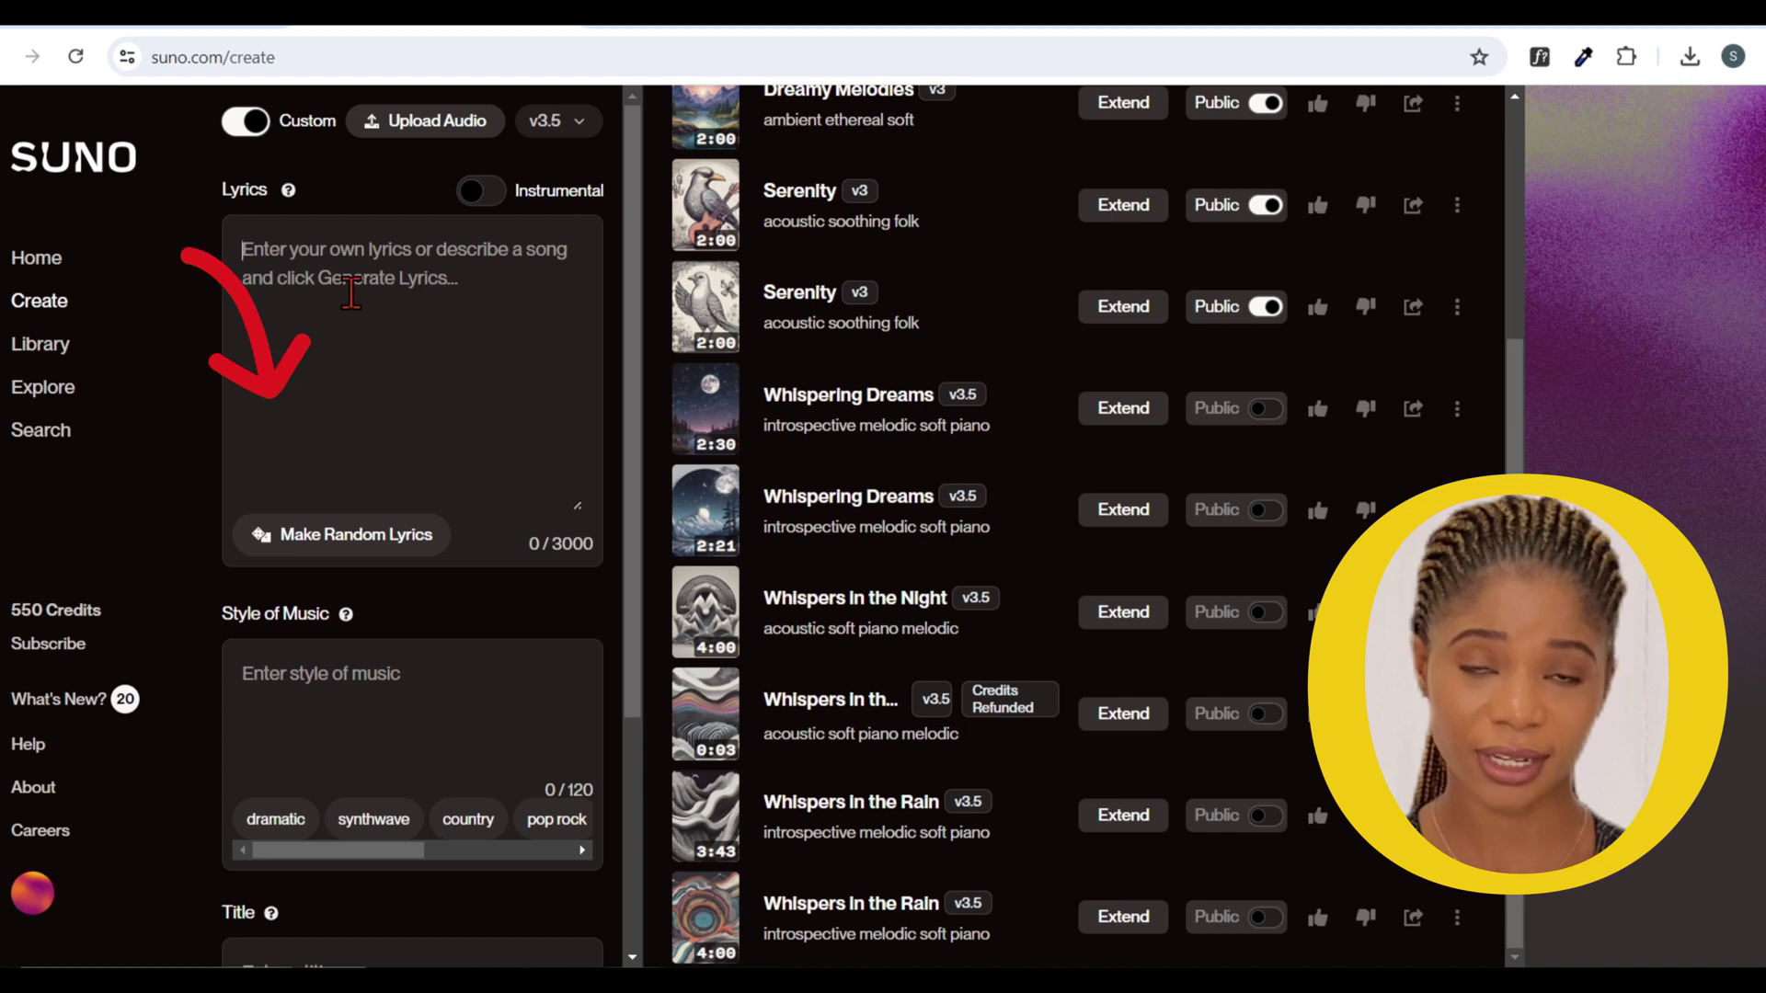
{"action": "key", "text": "ctrl+v"}
{"action": "scroll", "coordinate": [304, 553], "scroll_direction": "down", "scroll_amount": 2}
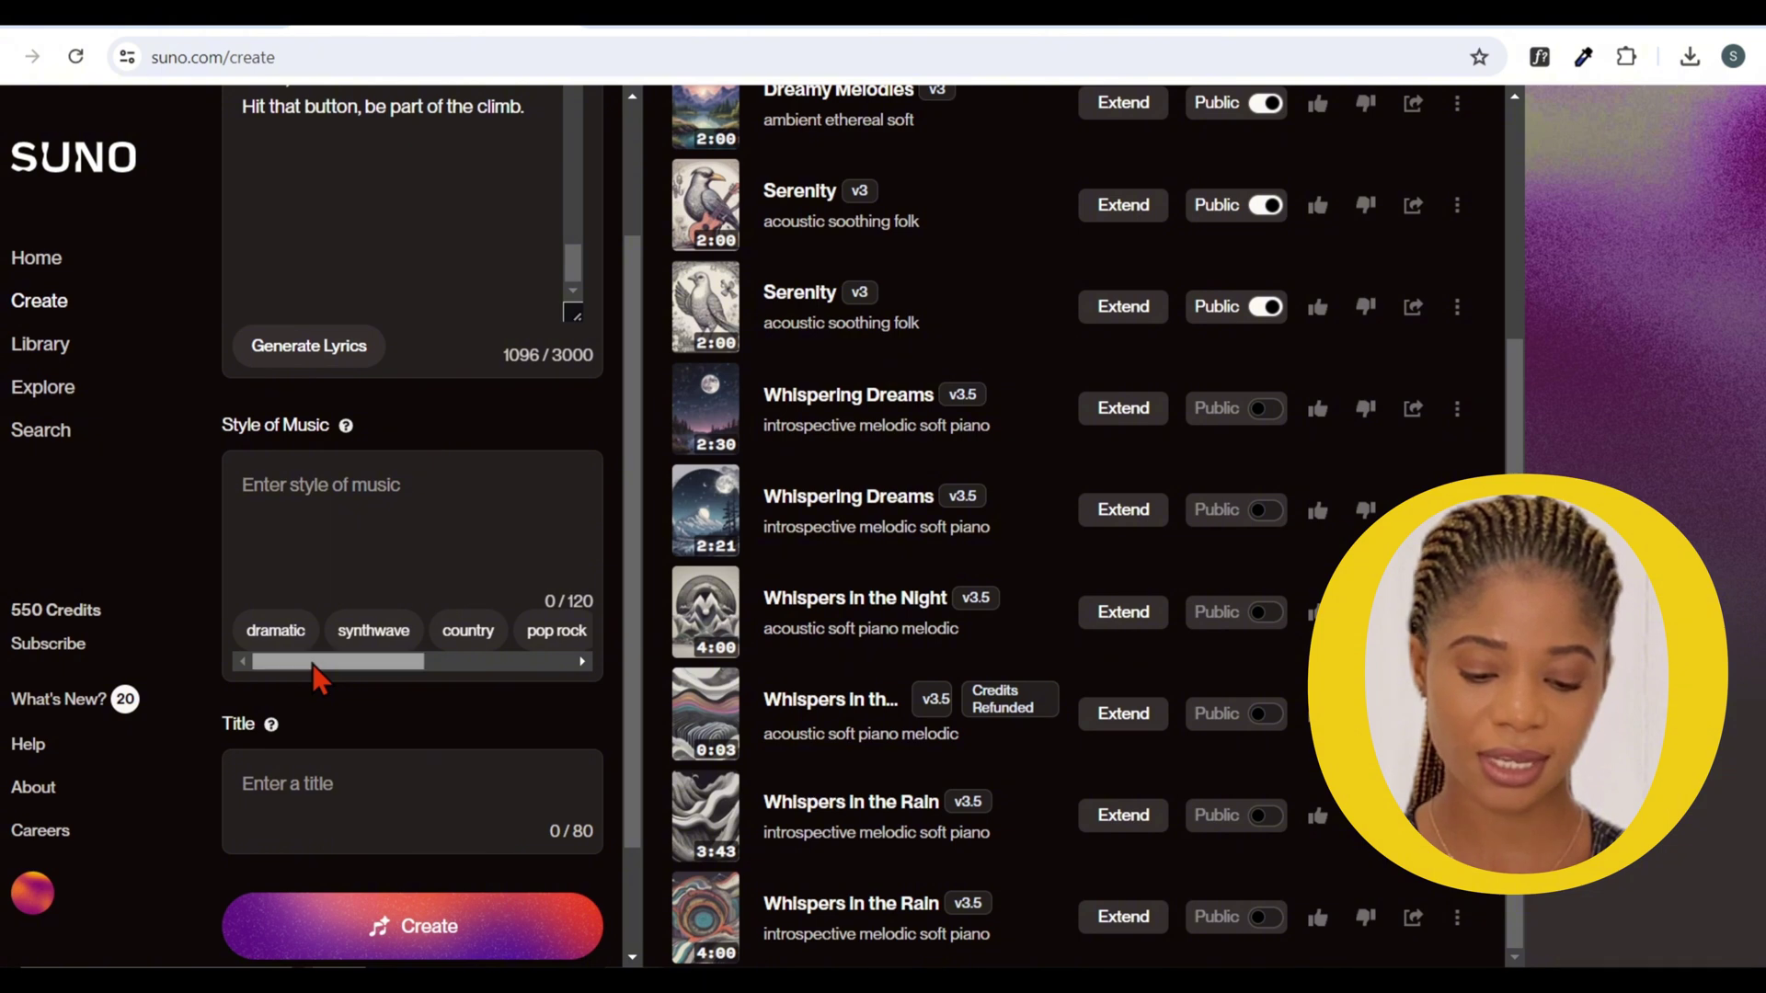
- Set the style to R&B, title the song 'Subscribe' and generate it
{"action": "mouse_move", "coordinate": [312, 664]}
{"action": "left_mouse_down"}
{"action": "mouse_move", "coordinate": [490, 677]}
{"action": "mouse_move", "coordinate": [300, 688]}
{"action": "left_mouse_up"}
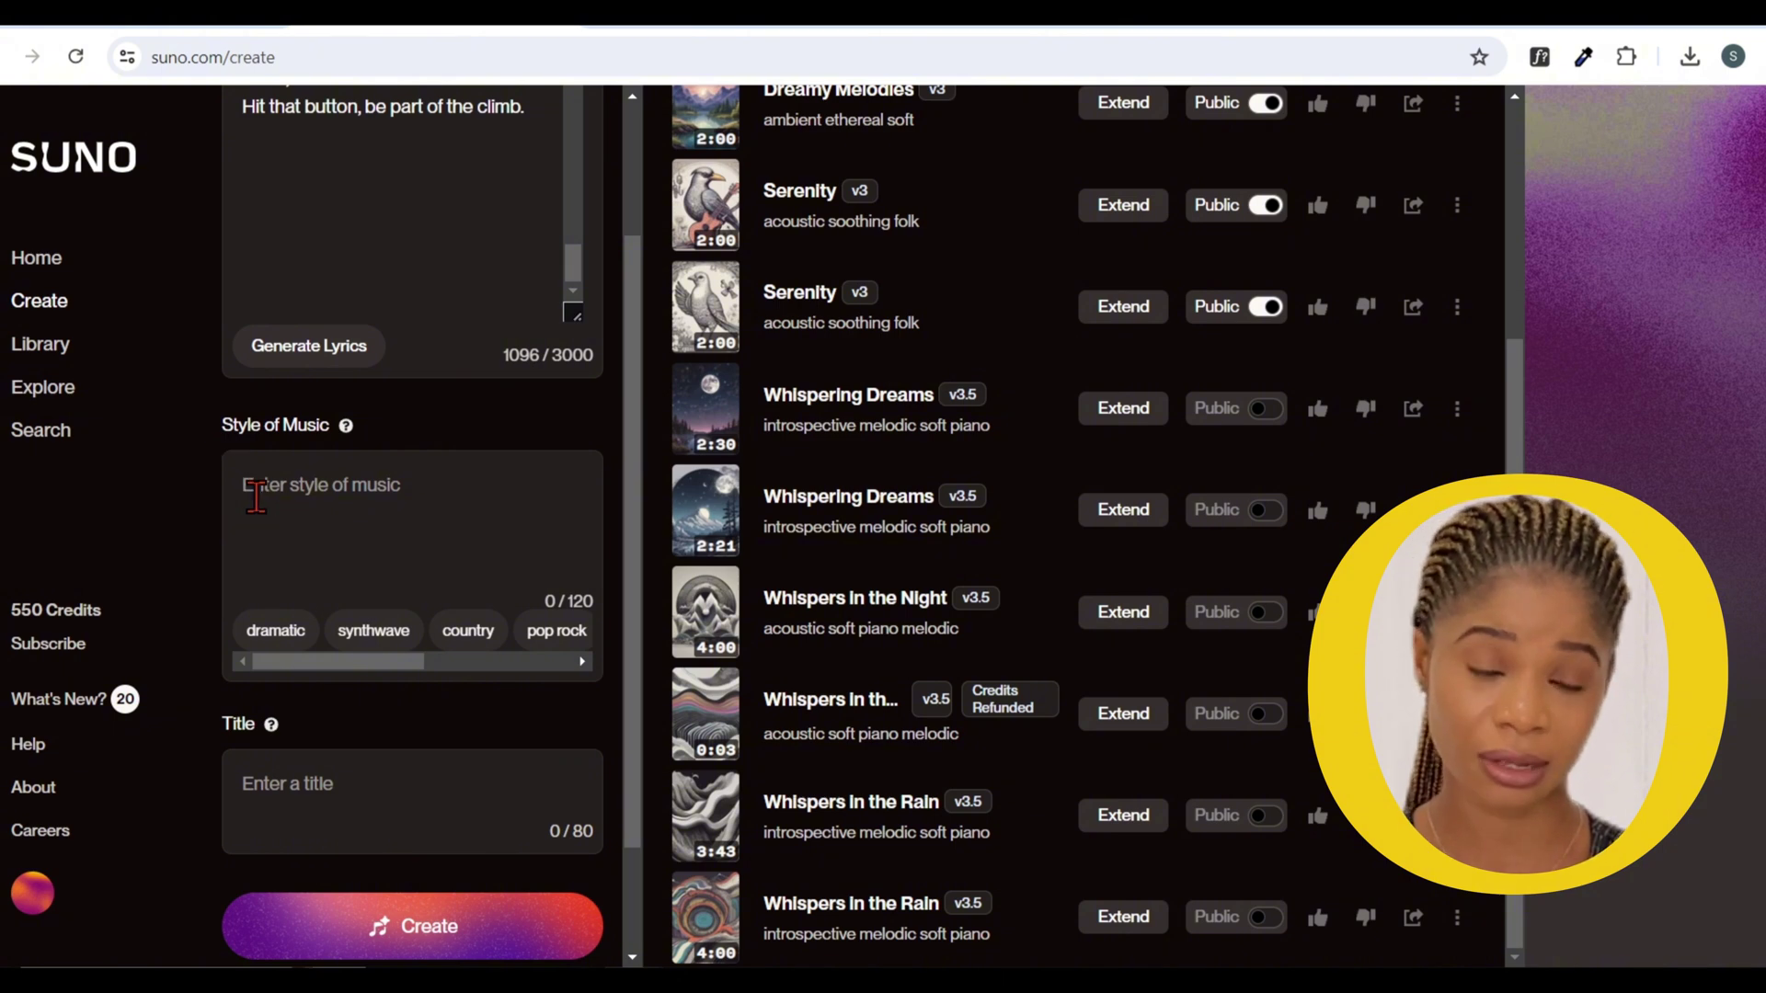
{"action": "type", "text": "F"}
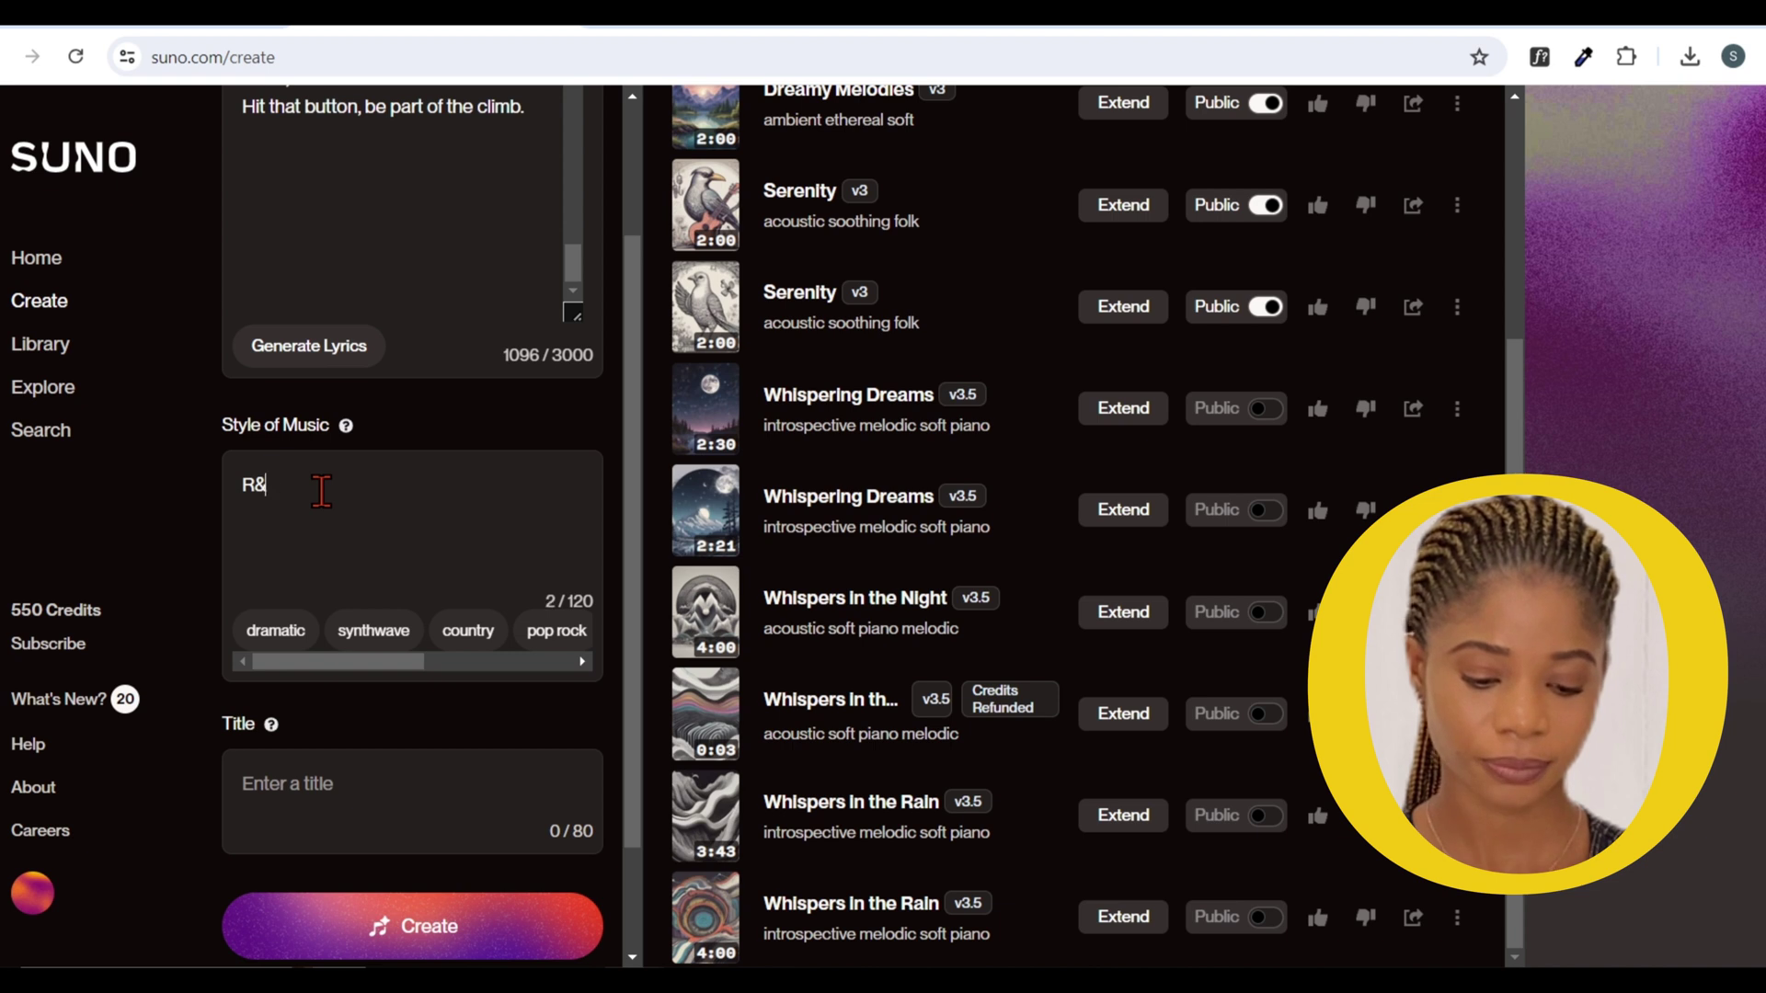
{"action": "scroll", "coordinate": [604, 506], "scroll_direction": "down", "scroll_amount": 2}
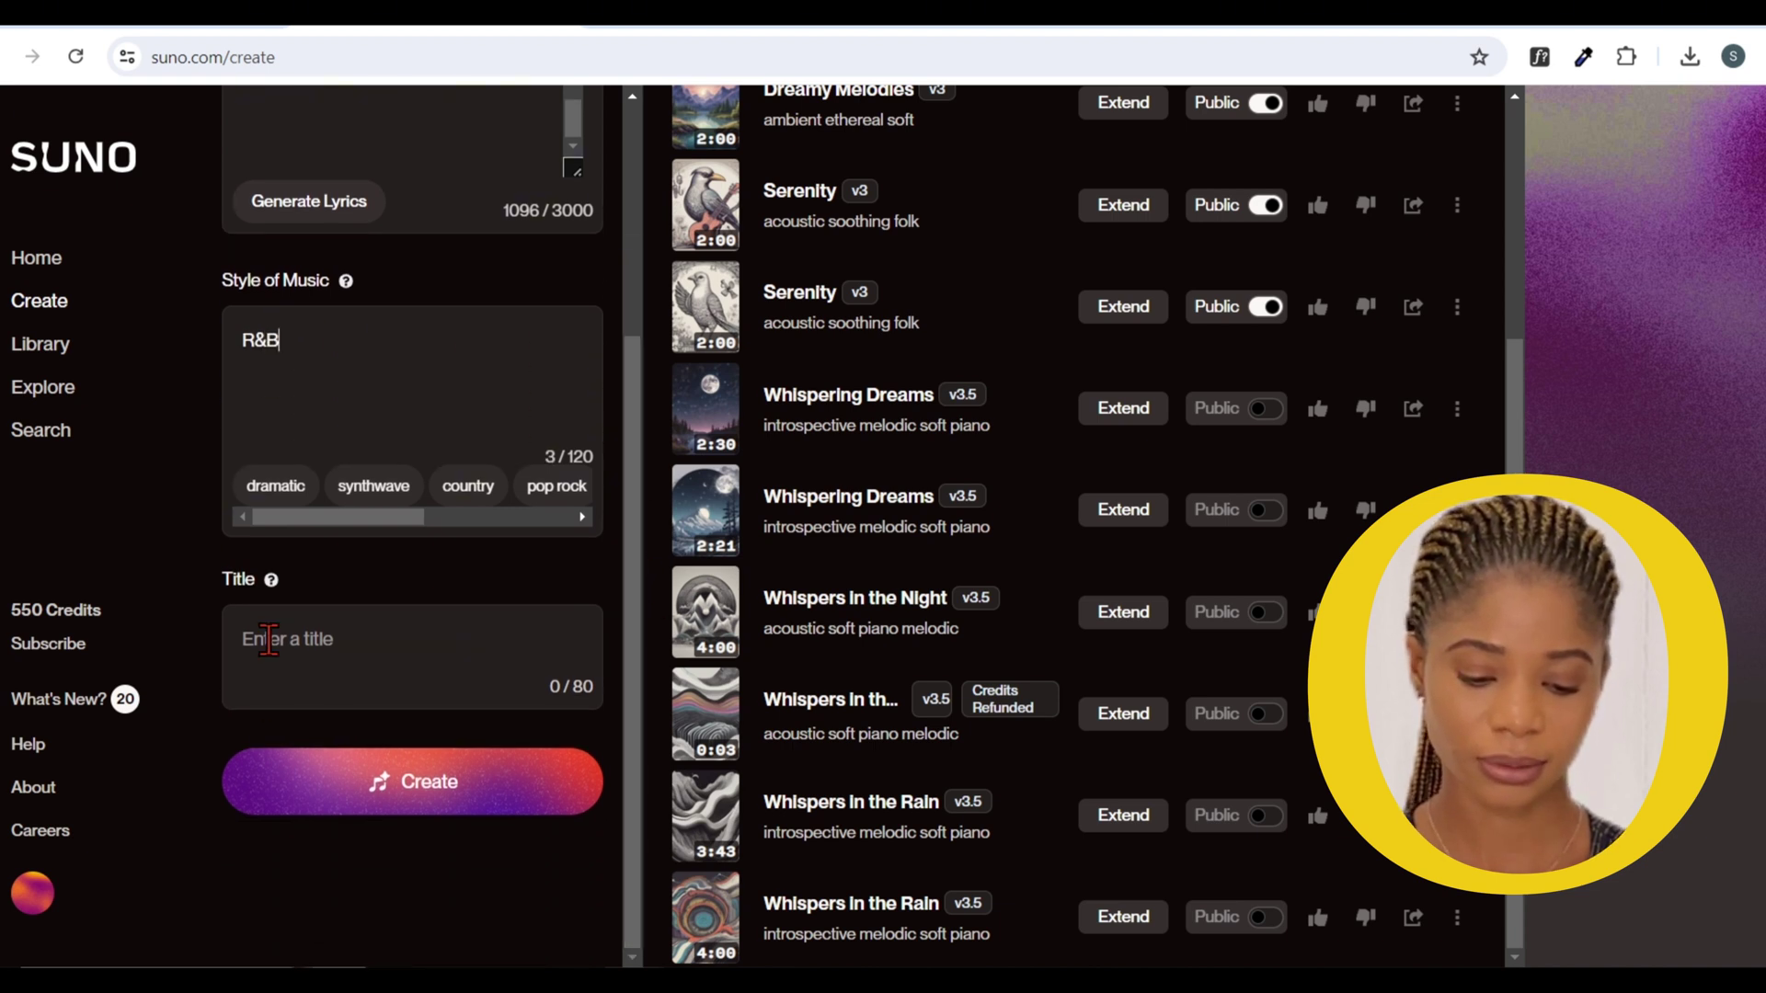
{"action": "left_click", "coordinate": [268, 639]}
{"action": "type", "text": "Subscribe"}
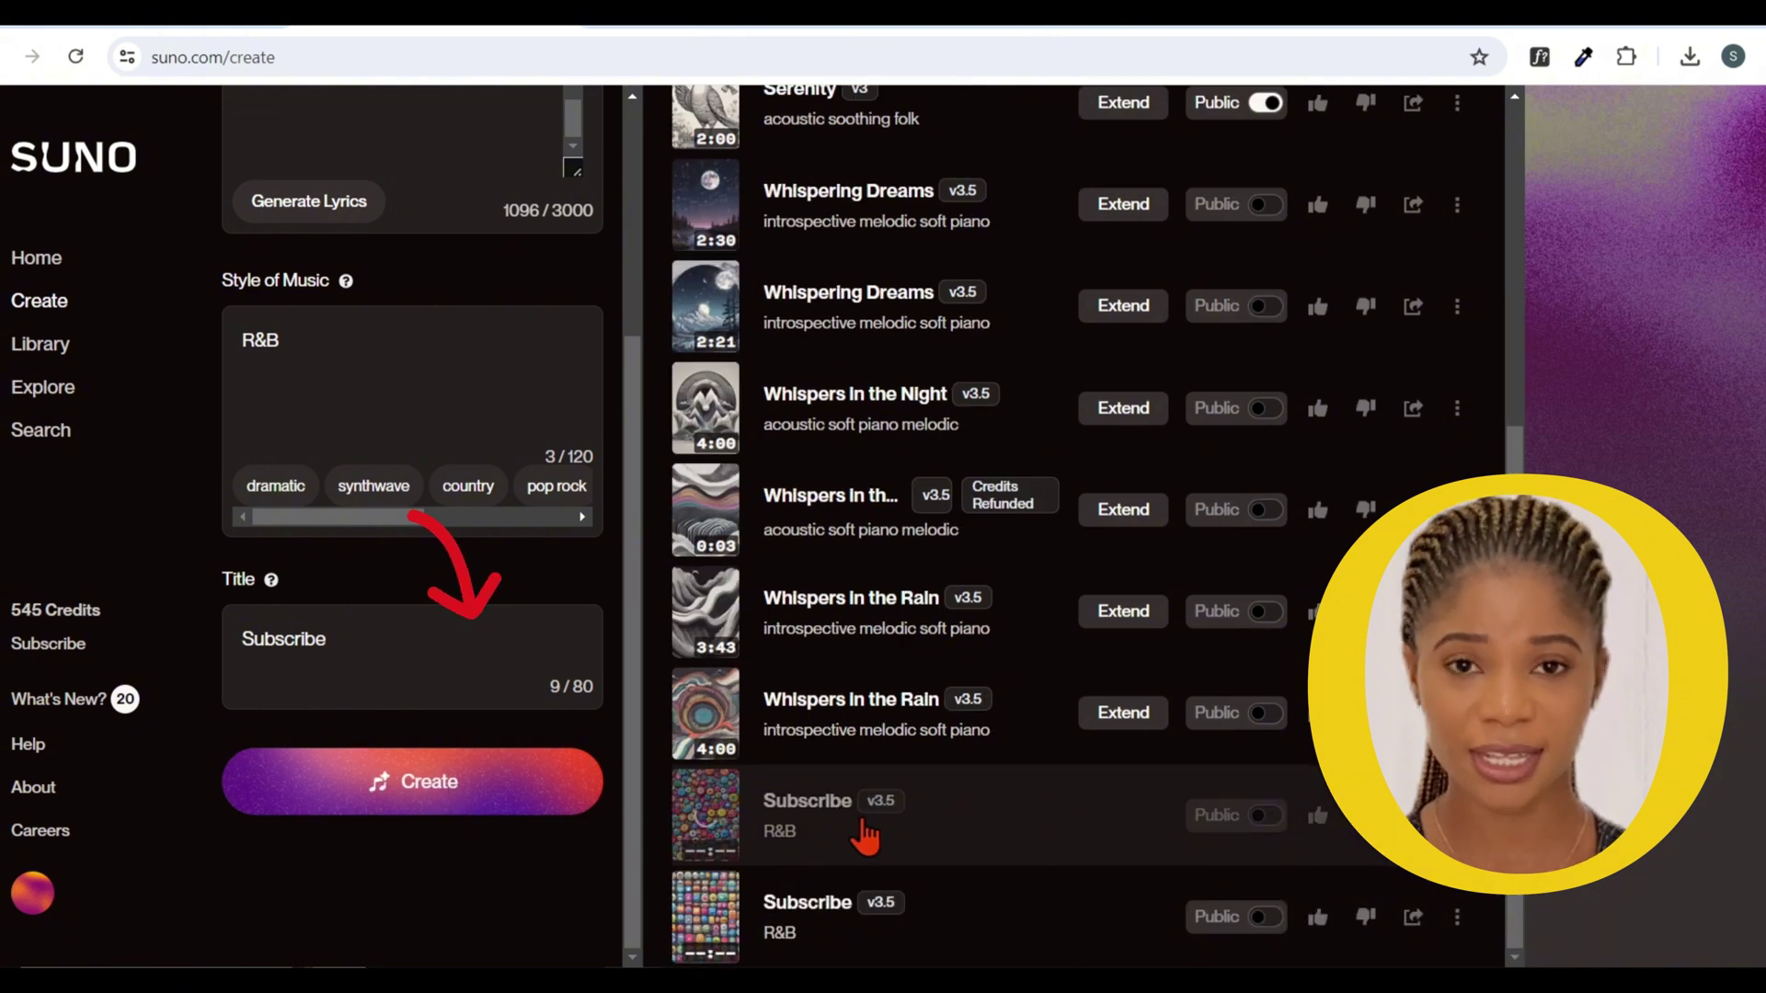
- Play the first Subscribe track, pause it, then play the second Subscribe track
{"action": "left_click", "coordinate": [706, 815]}
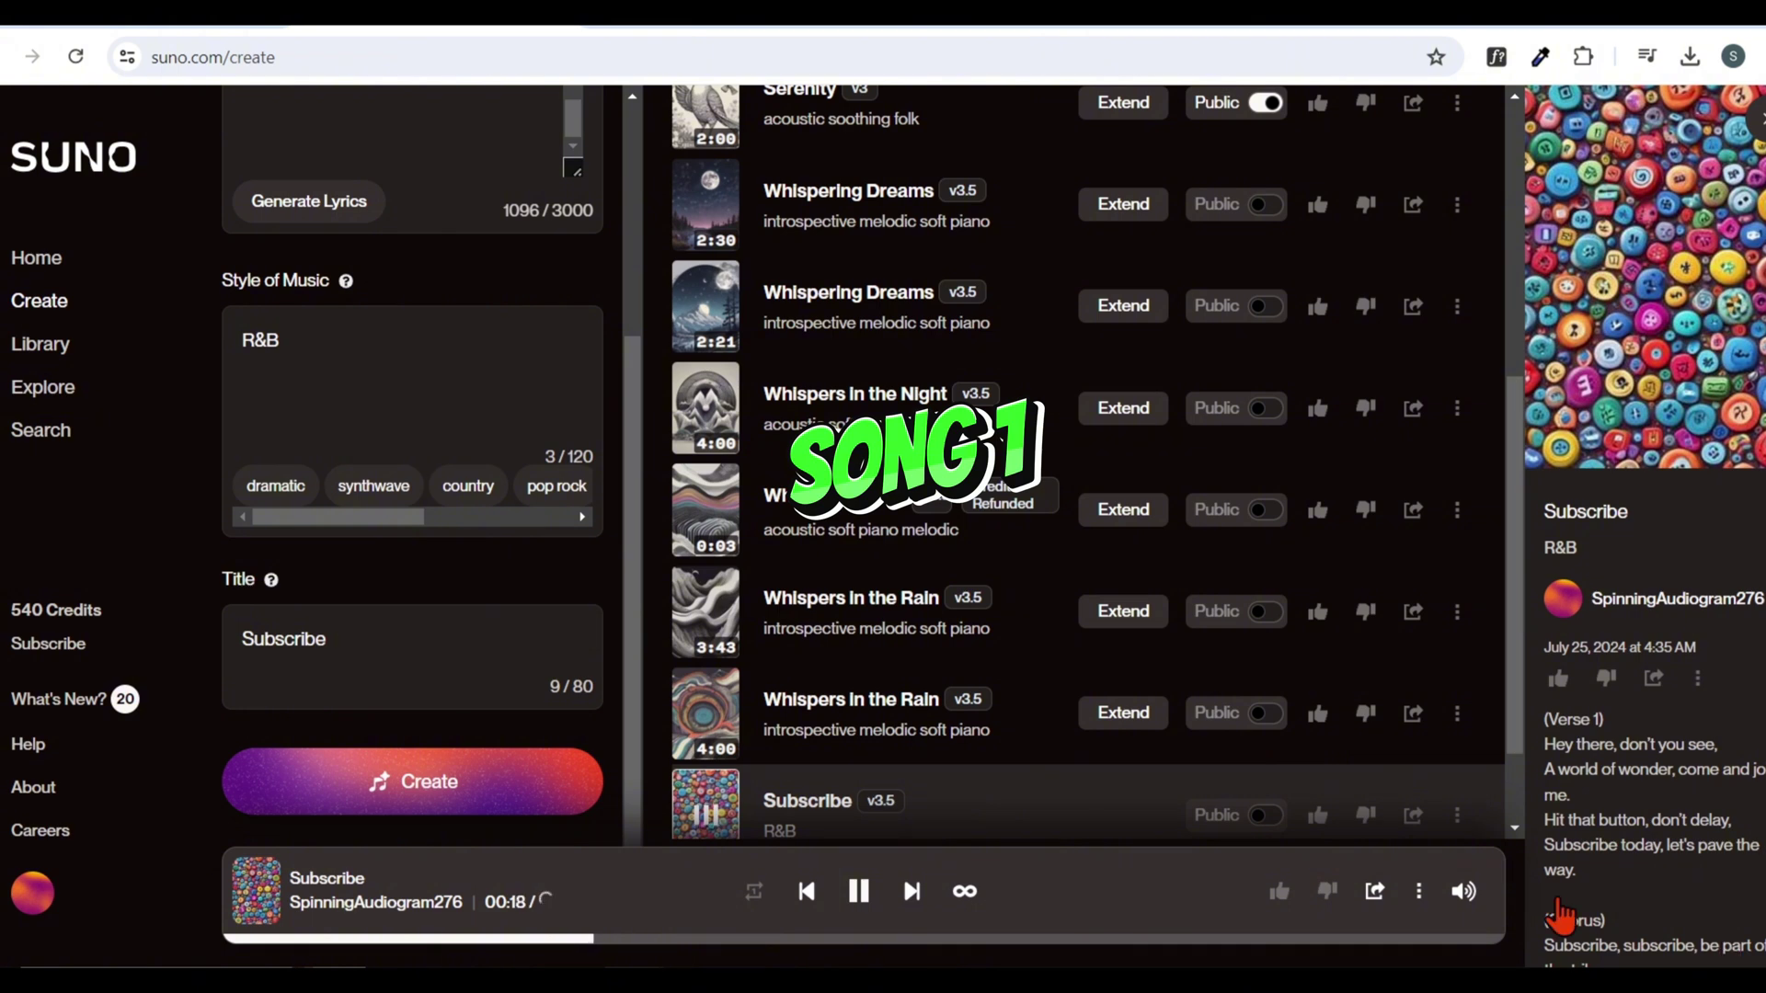
{"action": "left_click", "coordinate": [858, 891]}
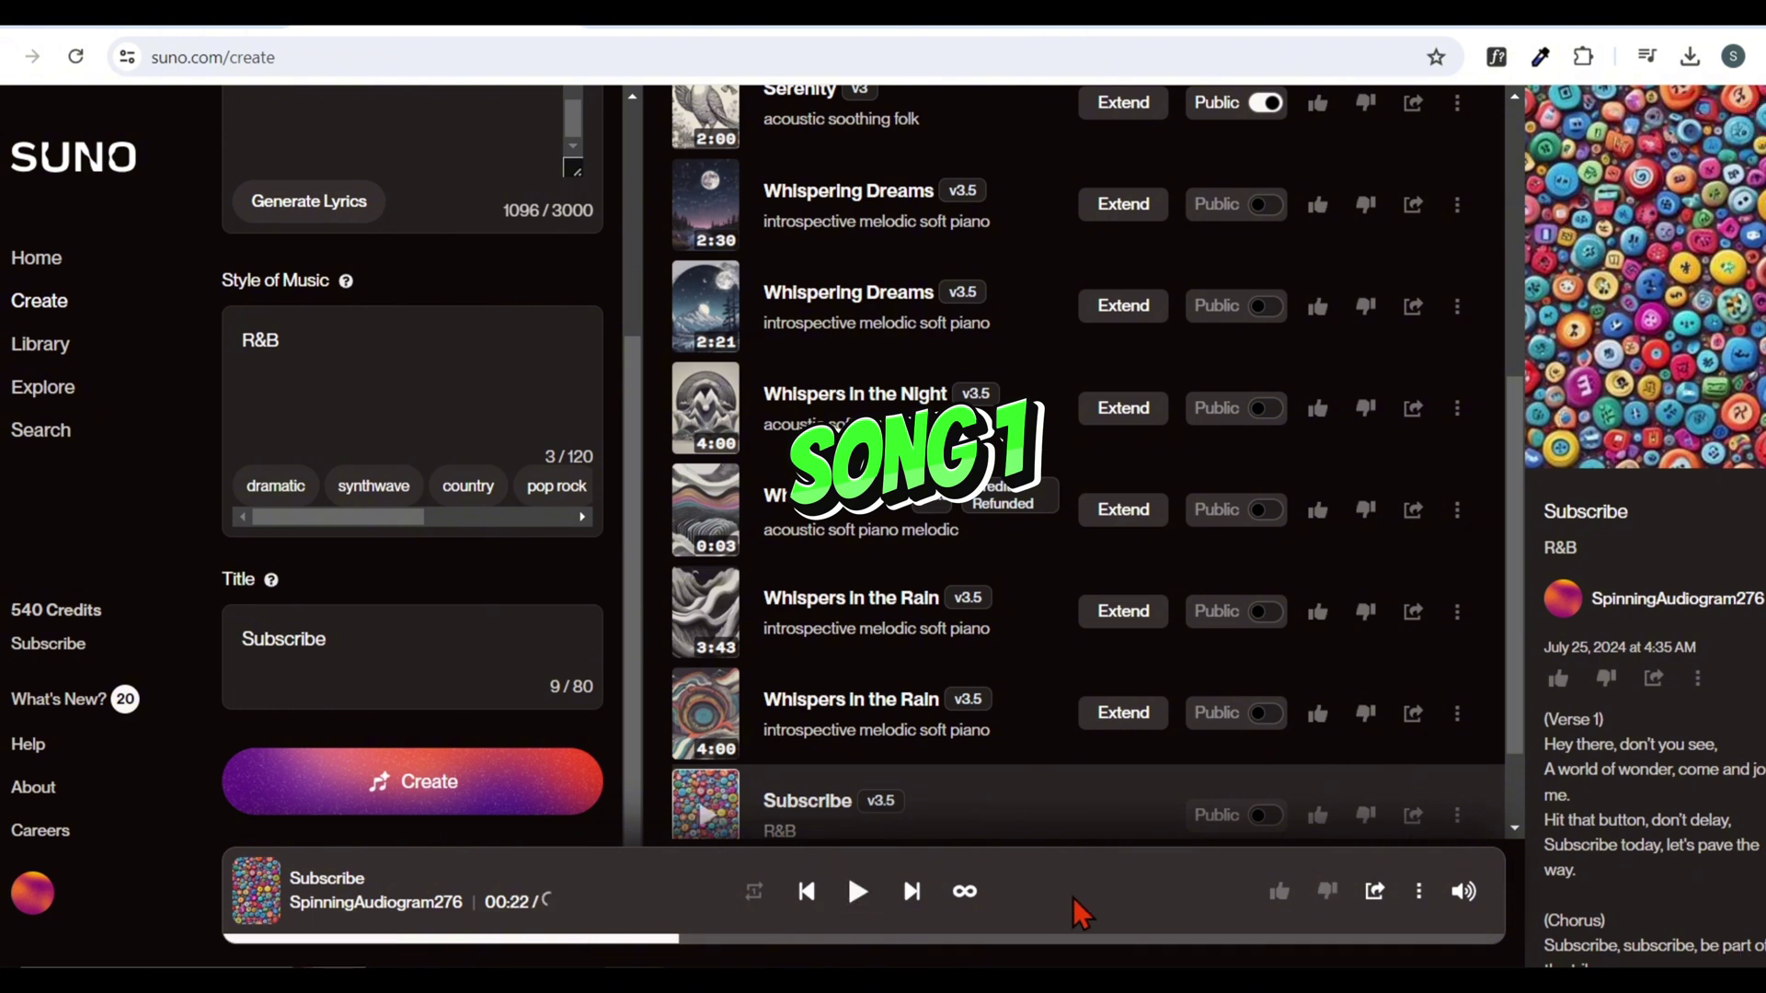
{"action": "scroll", "coordinate": [1361, 702], "scroll_direction": "down", "scroll_amount": 1}
{"action": "left_click", "coordinate": [705, 789]}
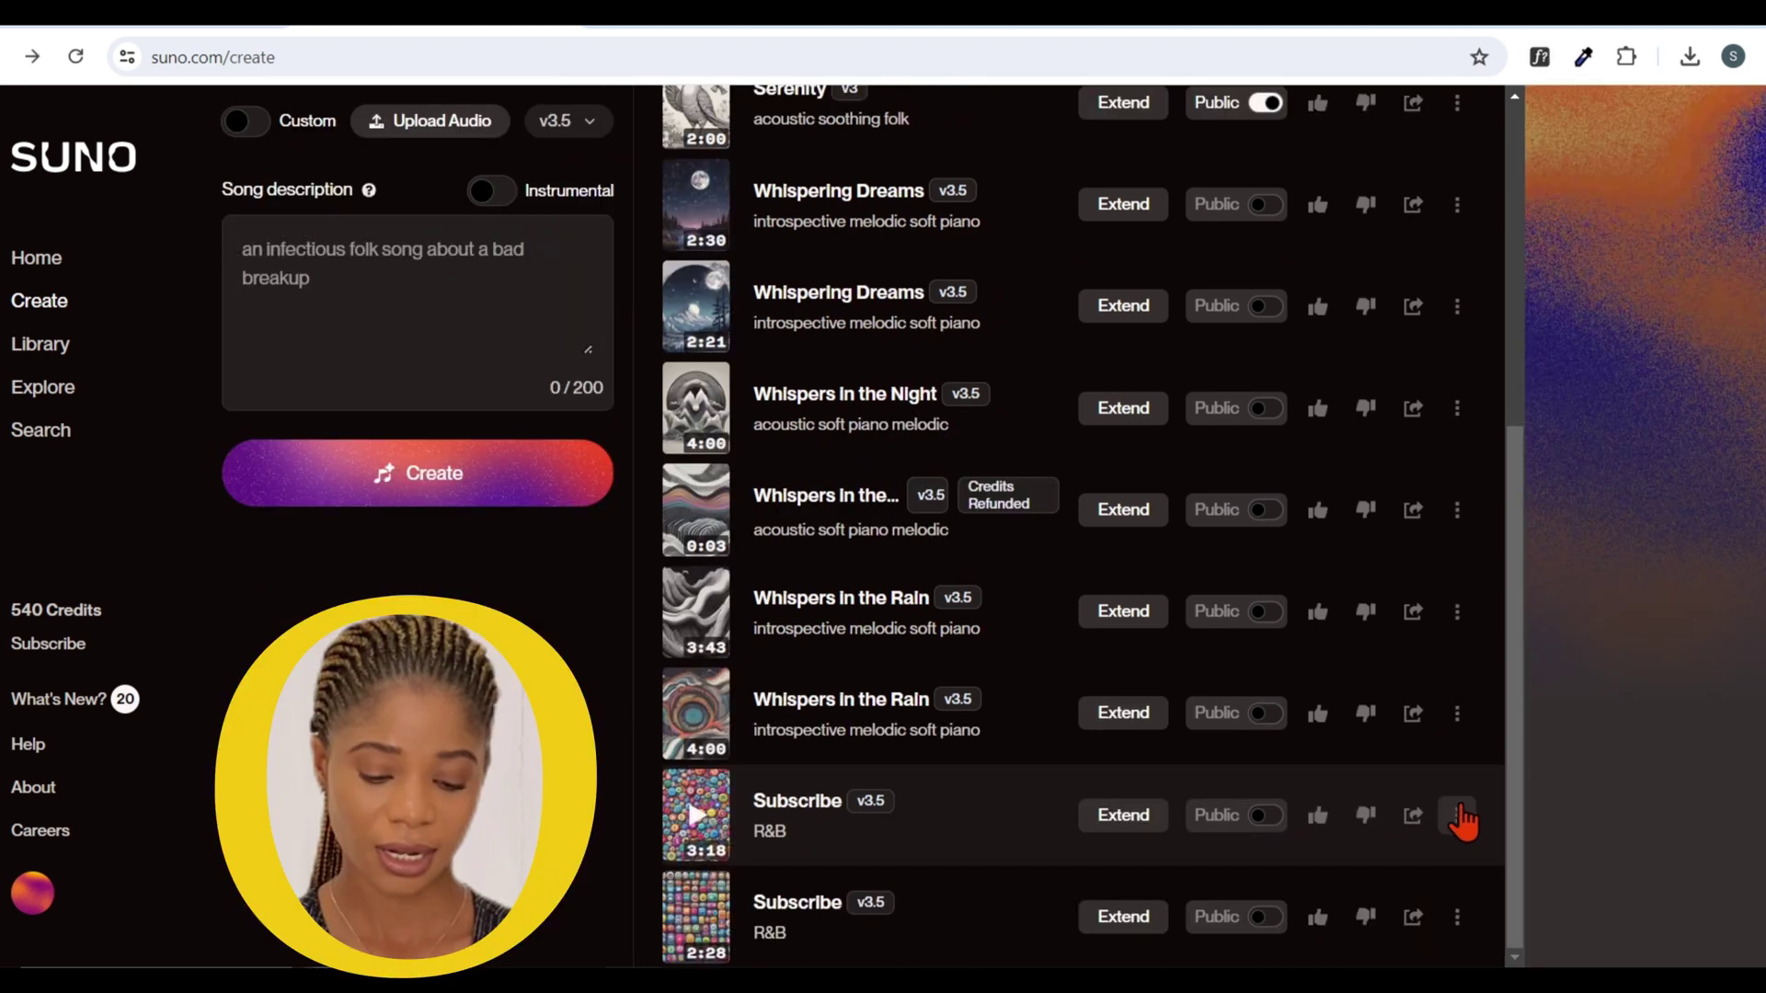
- Download Subscribe as audio, then start an instrumental song description in simple mode
{"action": "left_click", "coordinate": [1457, 815]}
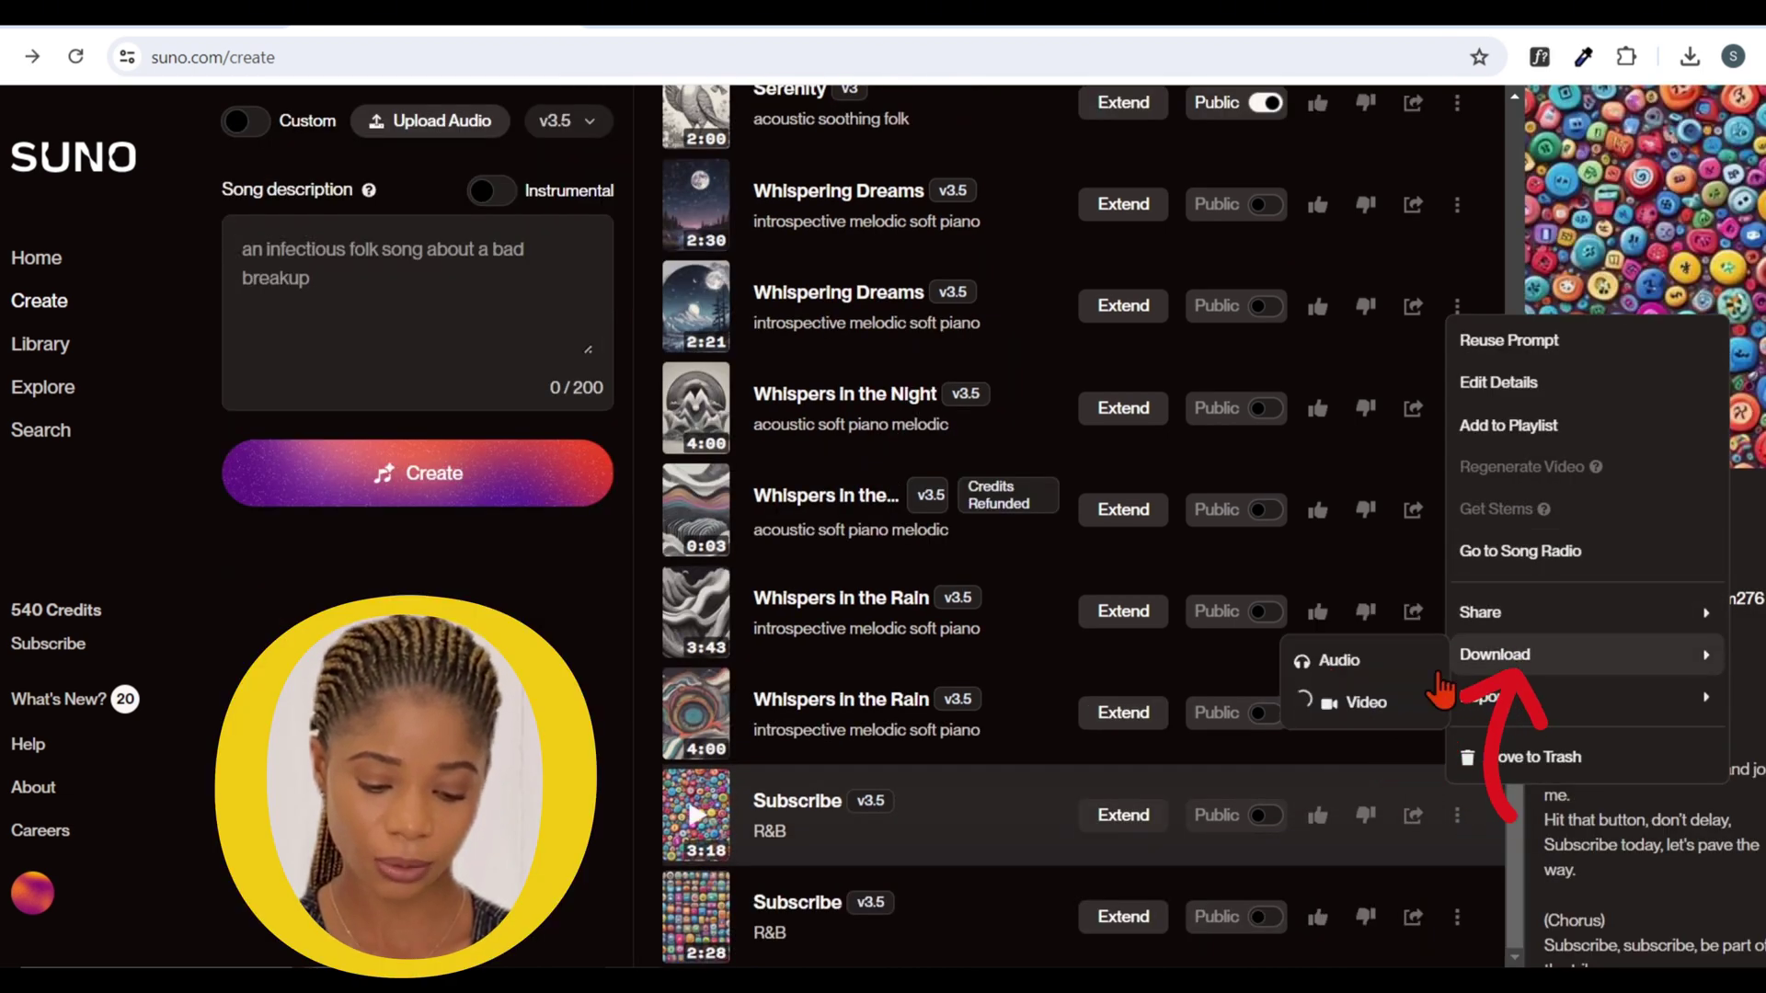
{"action": "left_click", "coordinate": [1302, 662]}
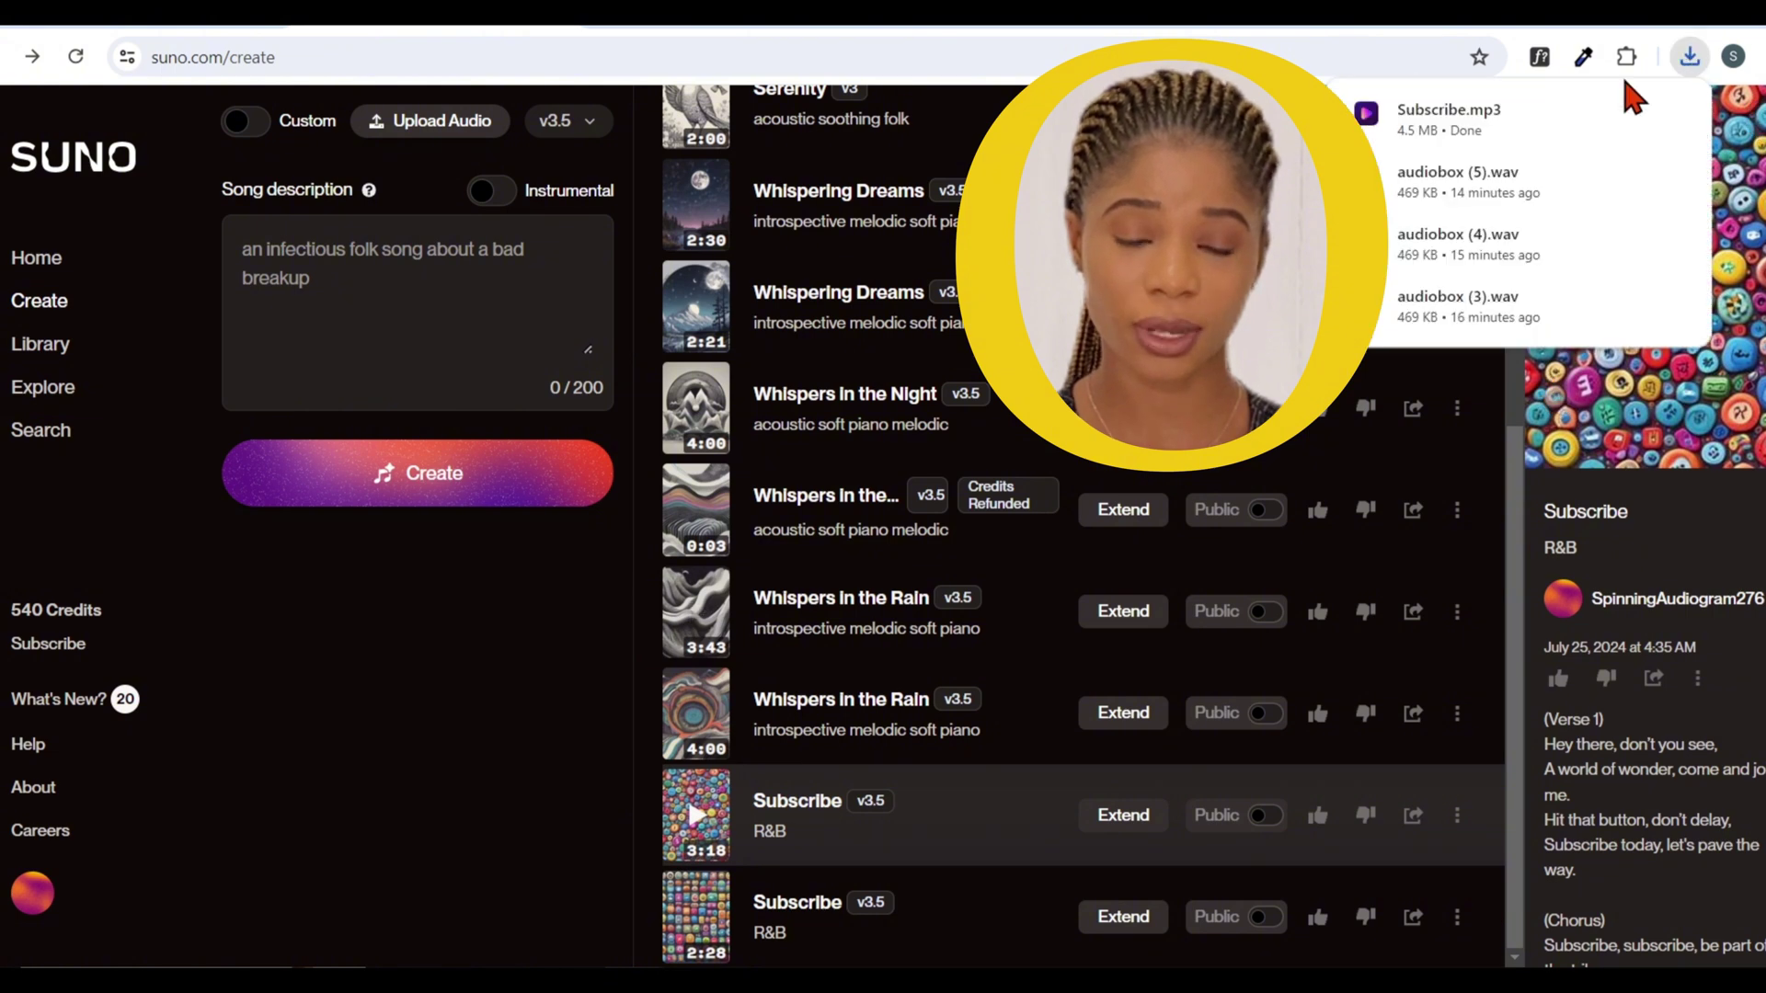
{"action": "left_click", "coordinate": [244, 122]}
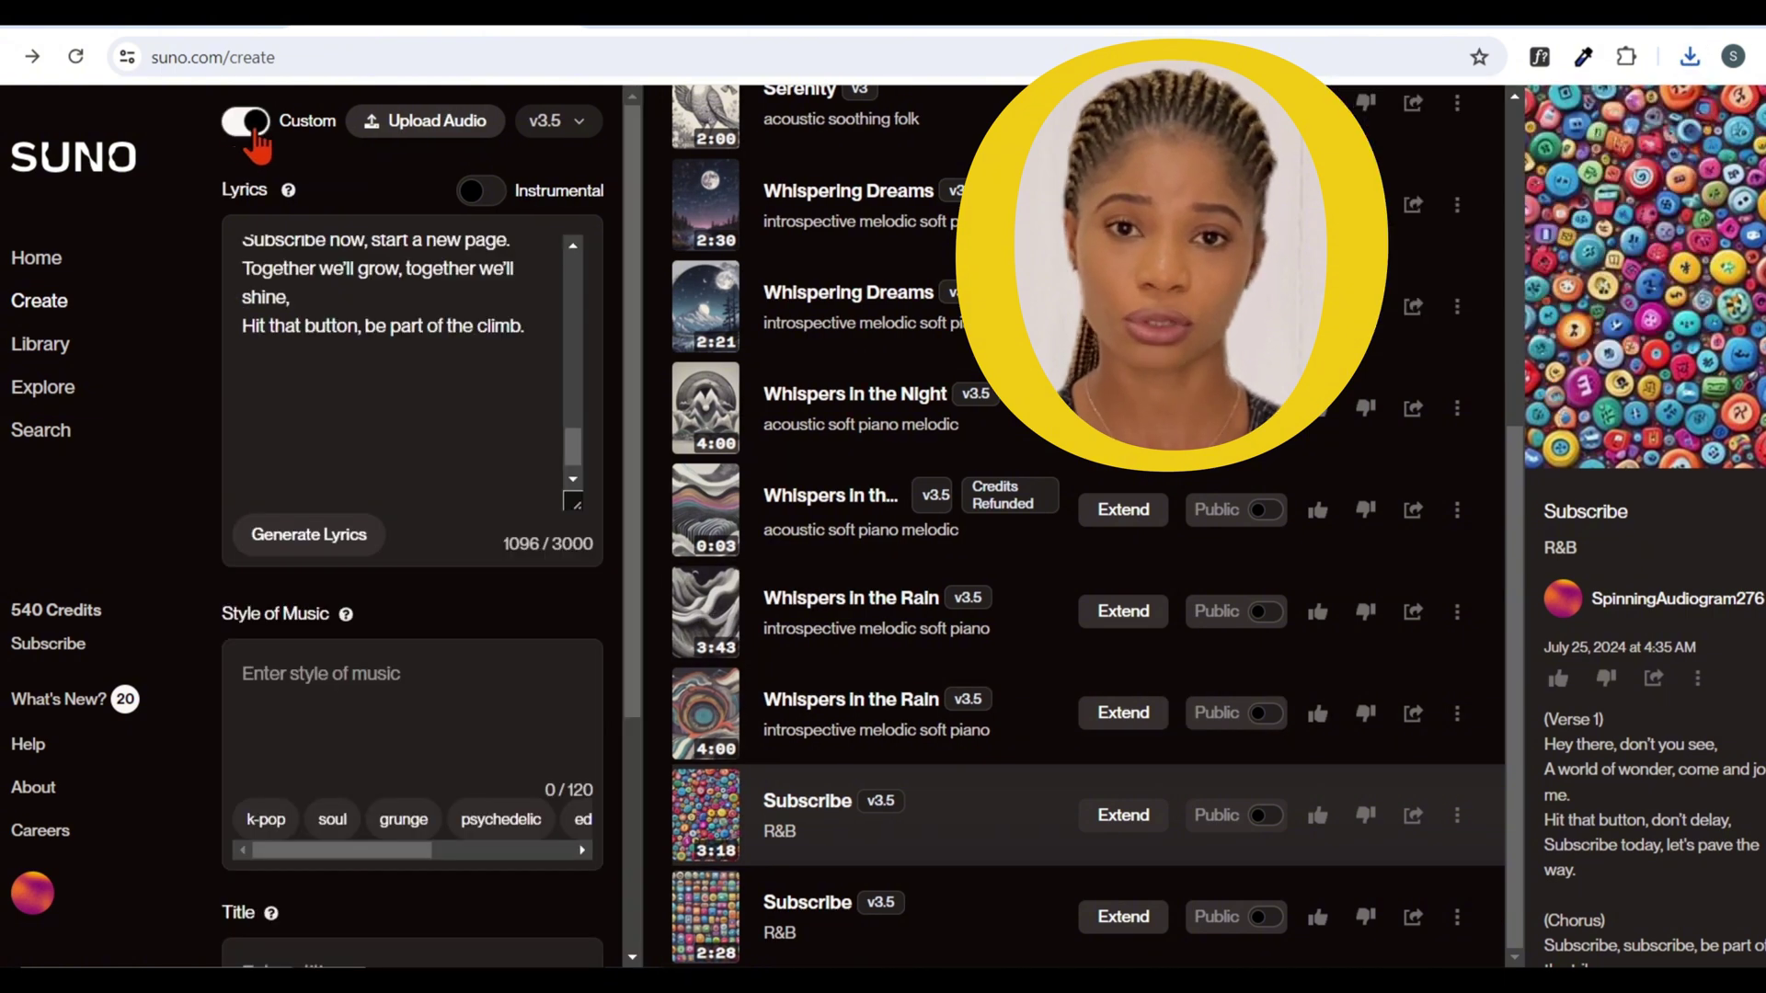
{"action": "left_click", "coordinate": [250, 125]}
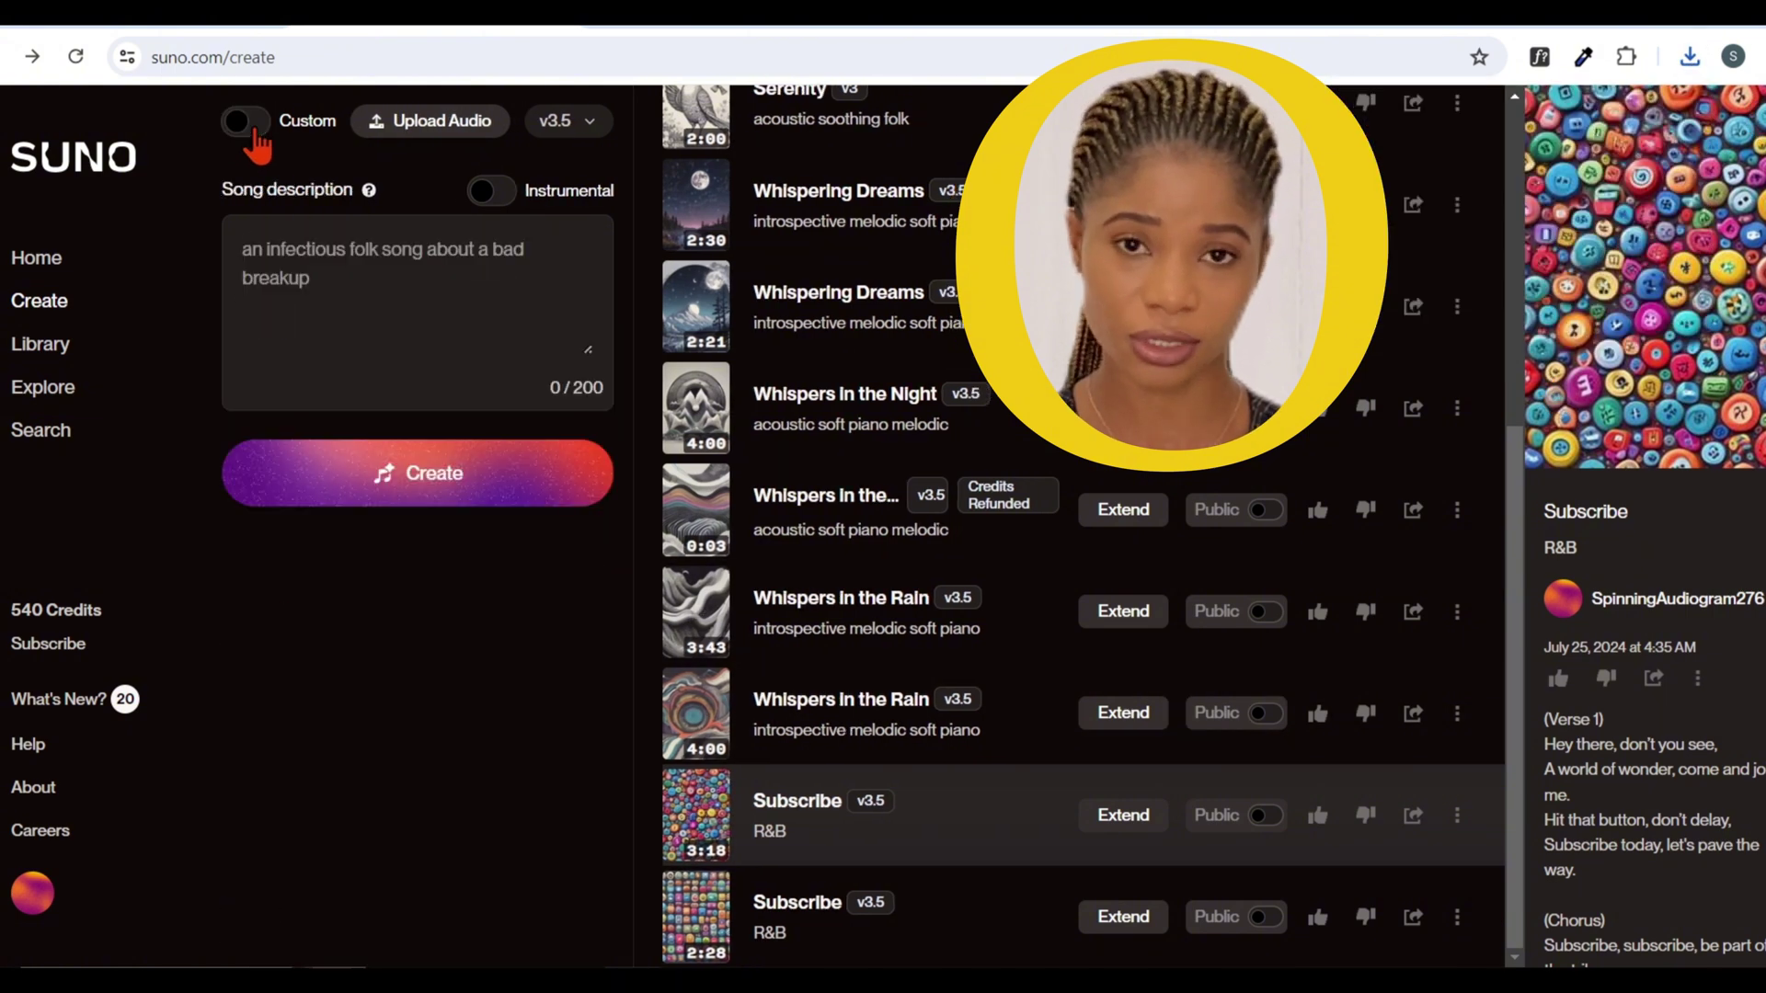
{"action": "left_click", "coordinate": [494, 193]}
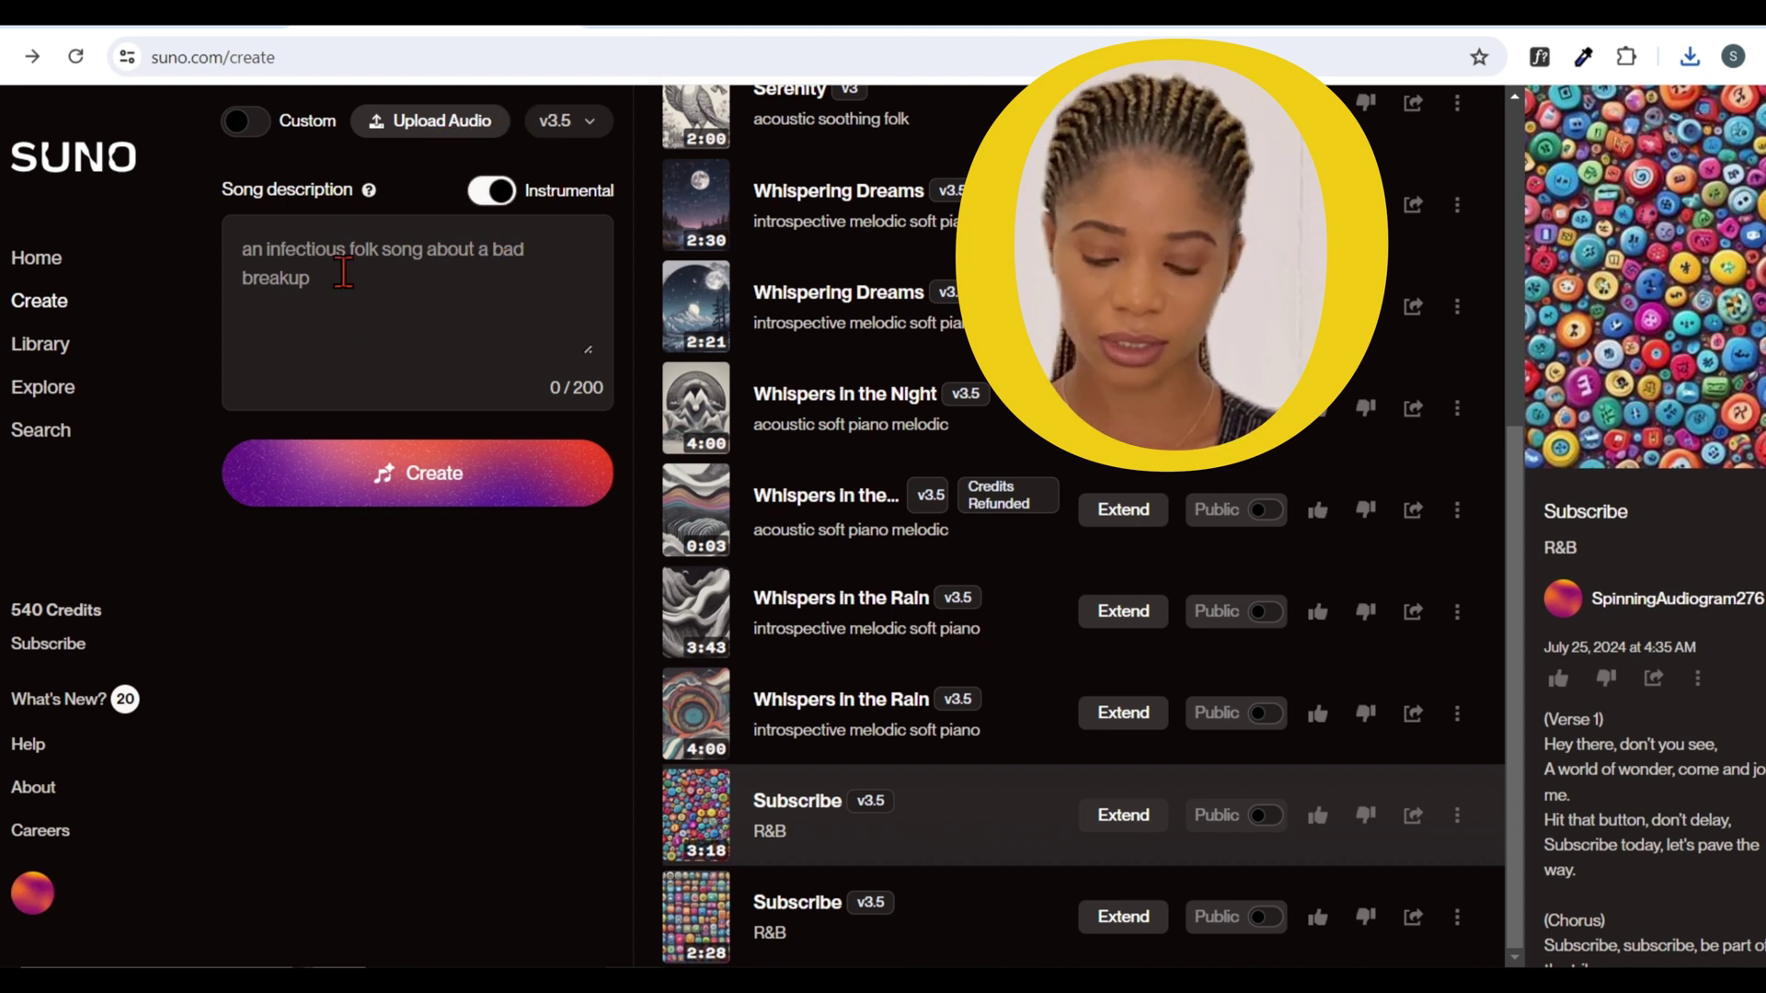
{"action": "type", "text": "Generate a soft background music using onl"}
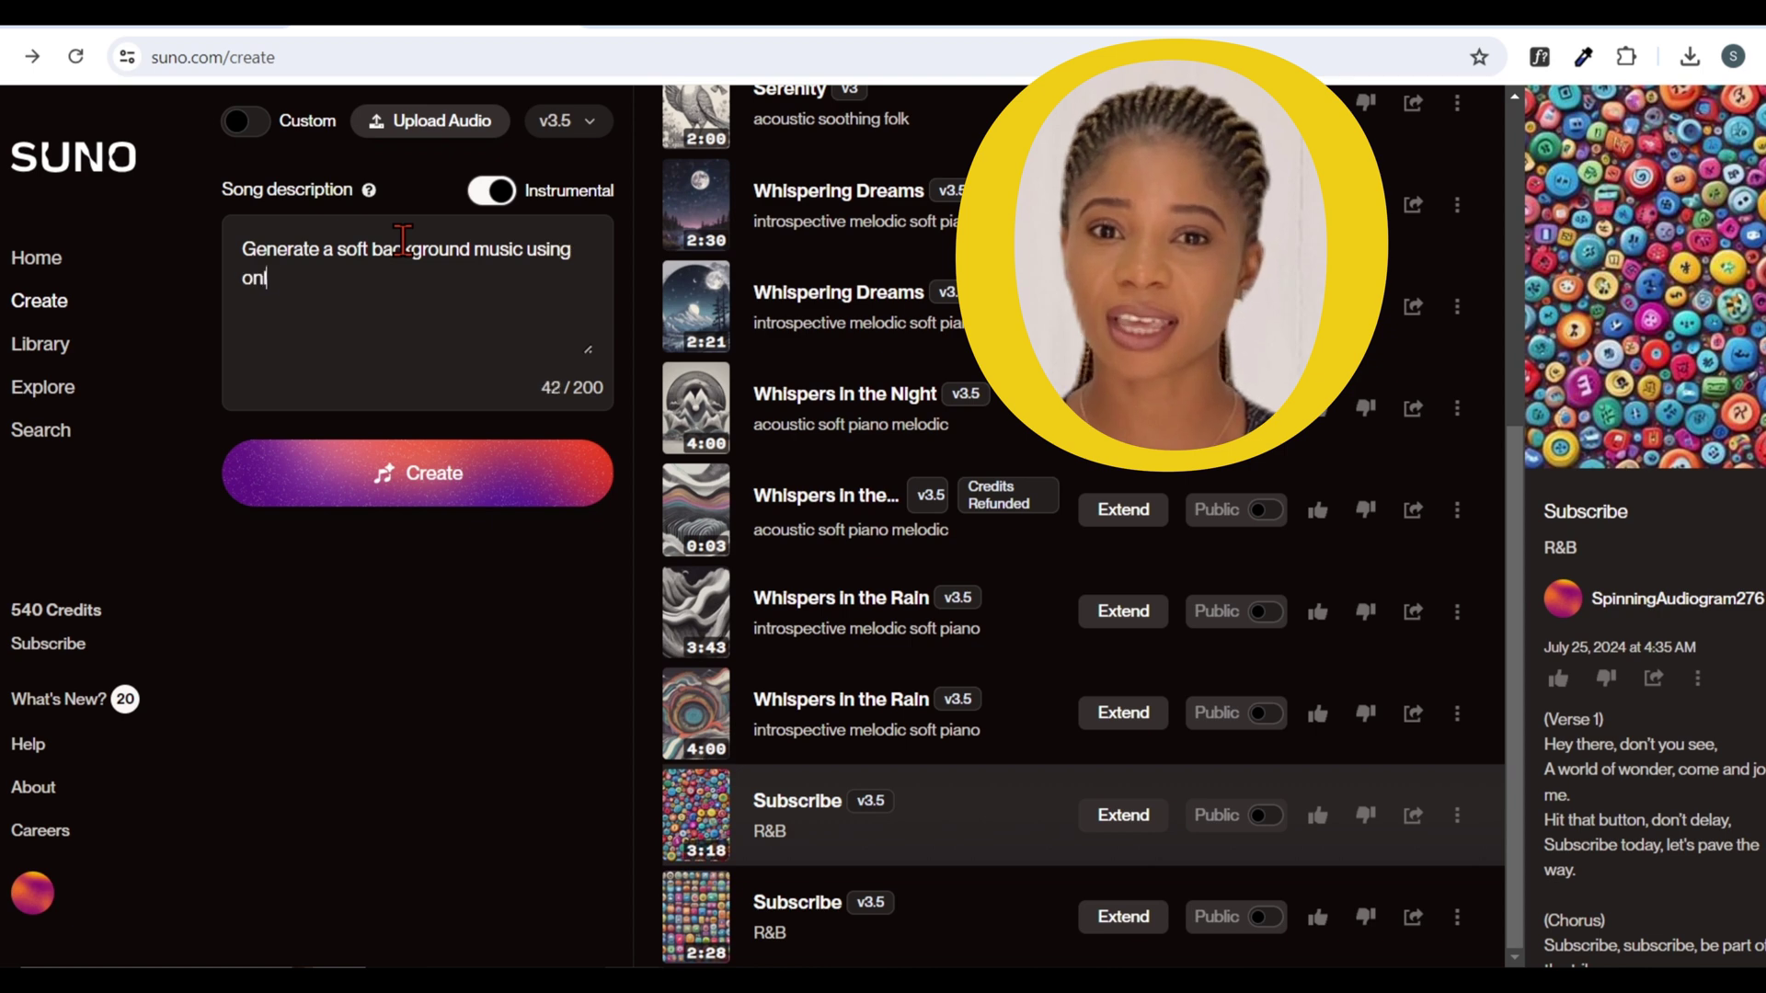
- Generate music from 'soft background music using only piano sound' and play both Moonlit Dreams tracks
{"action": "type", "text": "y piano sound"}
{"action": "left_click", "coordinate": [460, 499]}
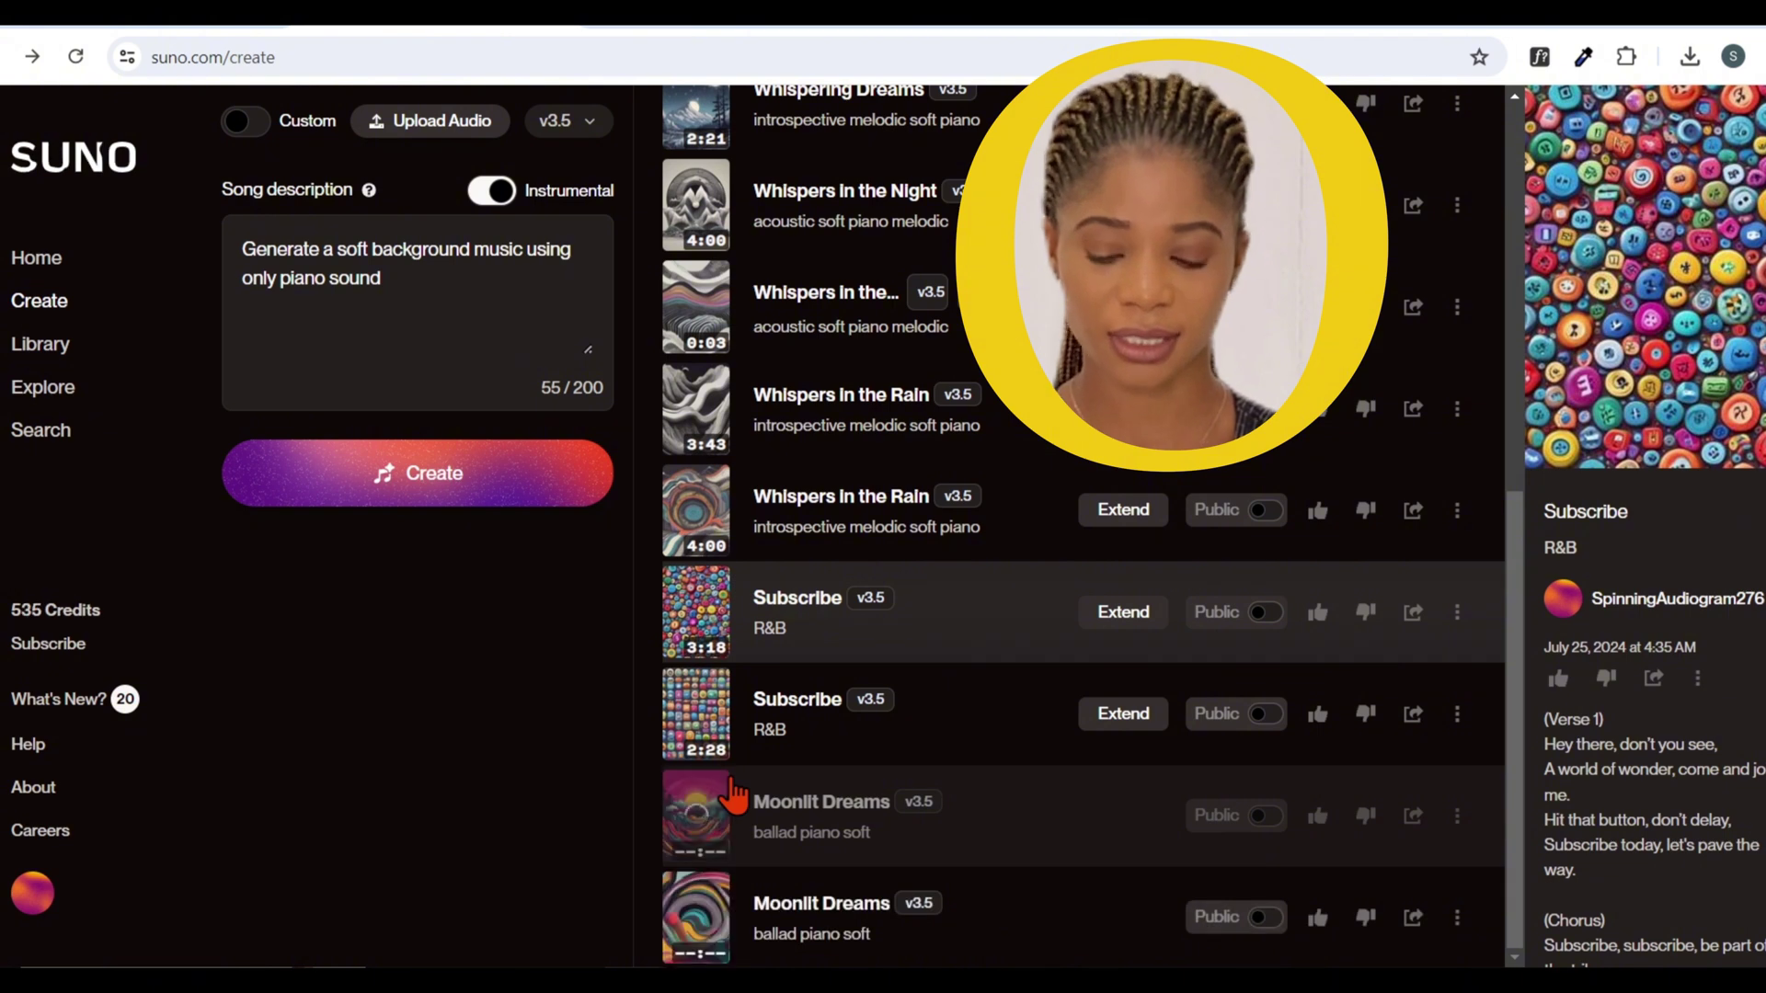
{"action": "left_click", "coordinate": [695, 828]}
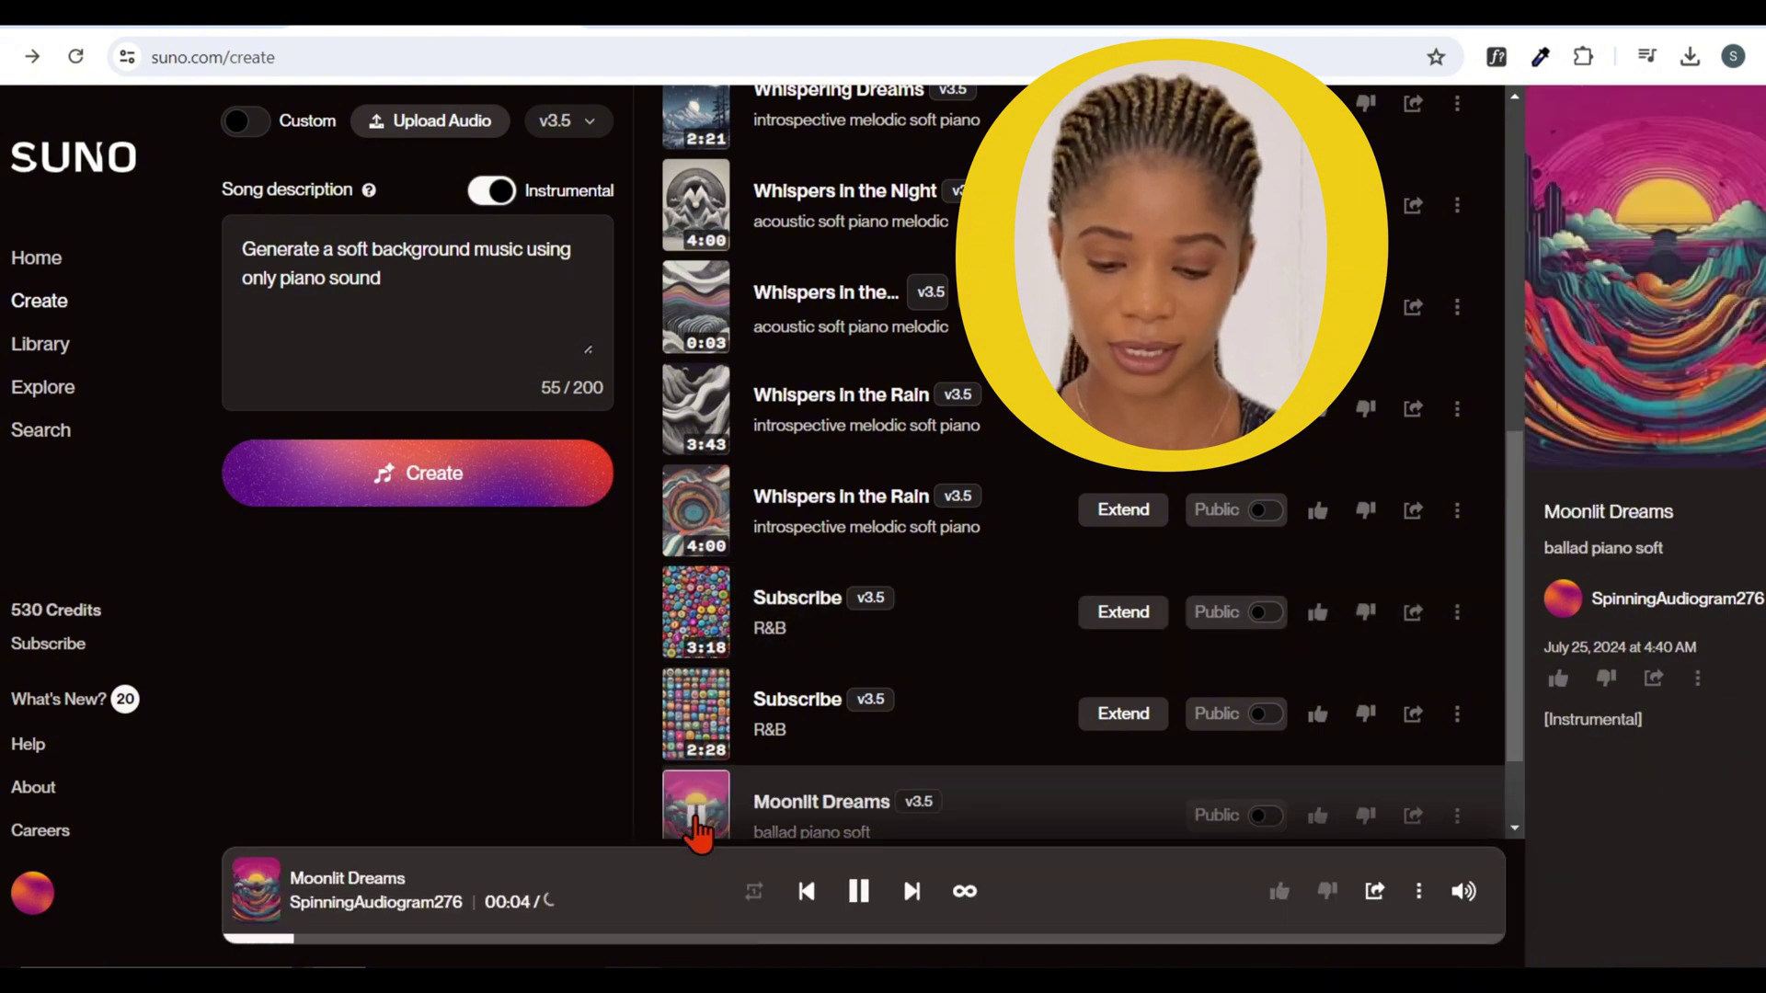
{"action": "scroll", "coordinate": [1447, 631], "scroll_direction": "down", "scroll_amount": 1}
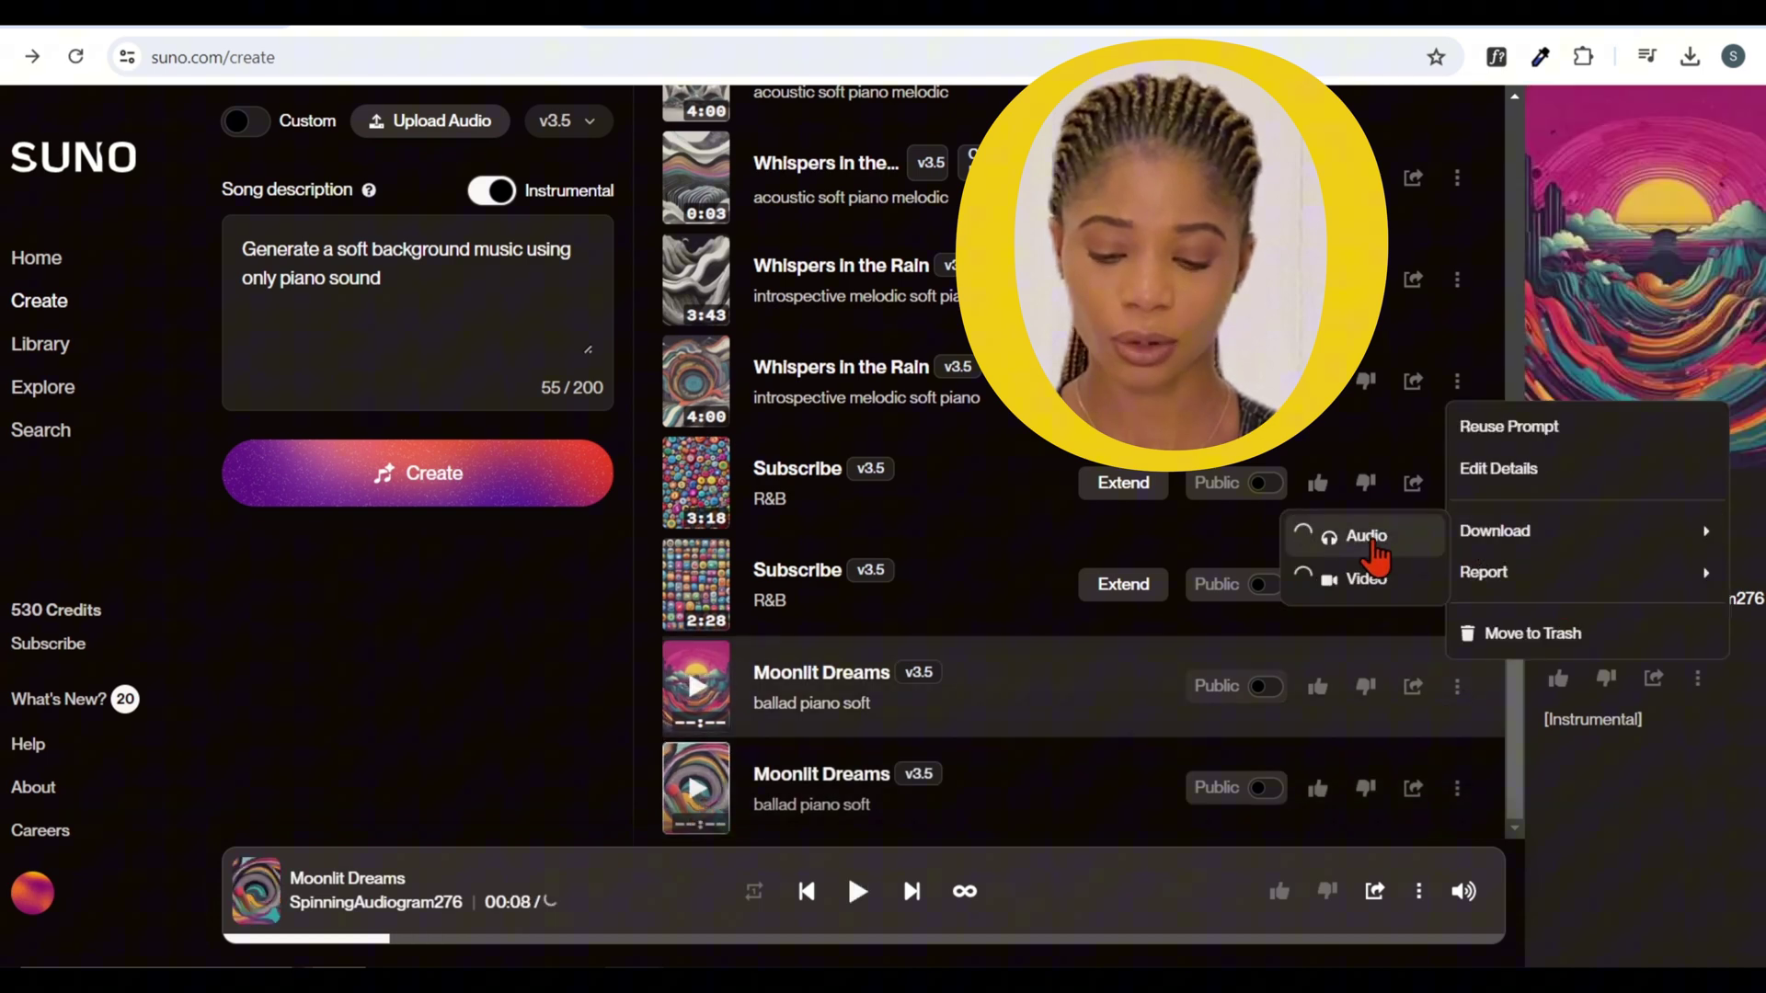
{"action": "left_click", "coordinate": [487, 633]}
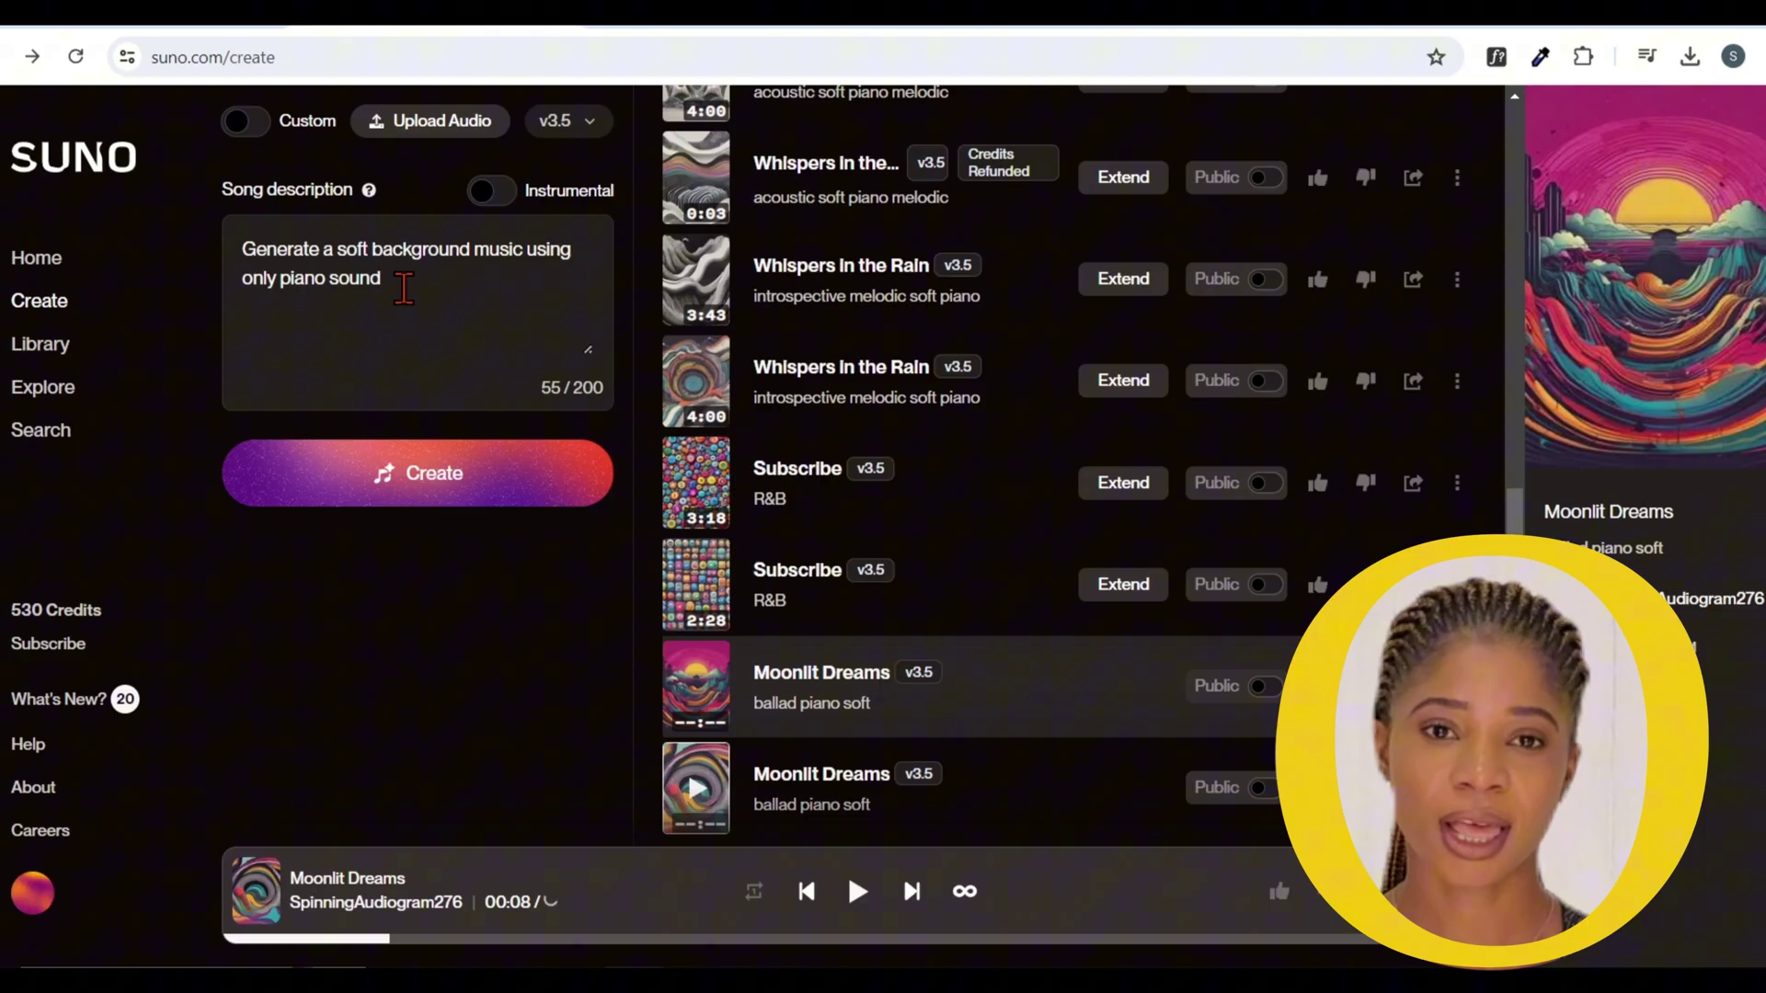
- Replace the song description with 'generate a gazz love song'
{"action": "left_click_drag", "start_coordinate": [384, 280], "coordinate": [220, 260]}
{"action": "type", "text": "generate a gazz love song"}
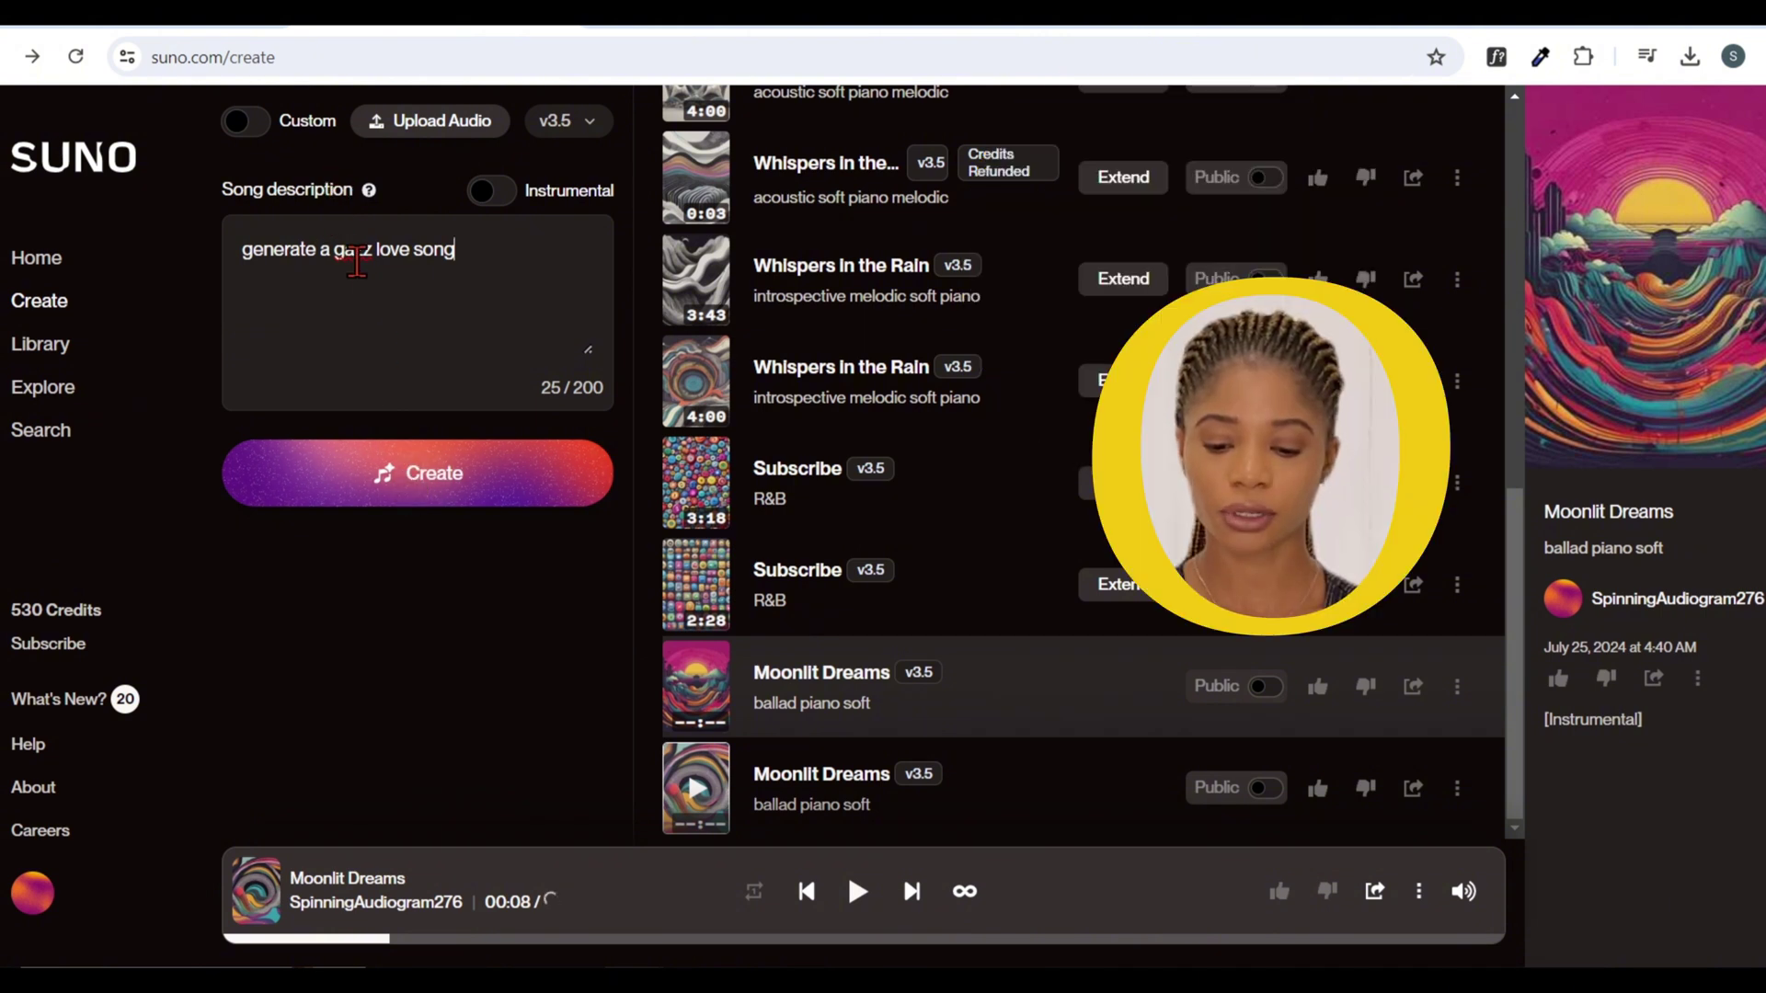
- Correct 'gazz' to 'jazz' from the spelling suggestions and generate the jazz love songs
{"action": "right_click", "coordinate": [356, 258]}
{"action": "left_click", "coordinate": [391, 322]}
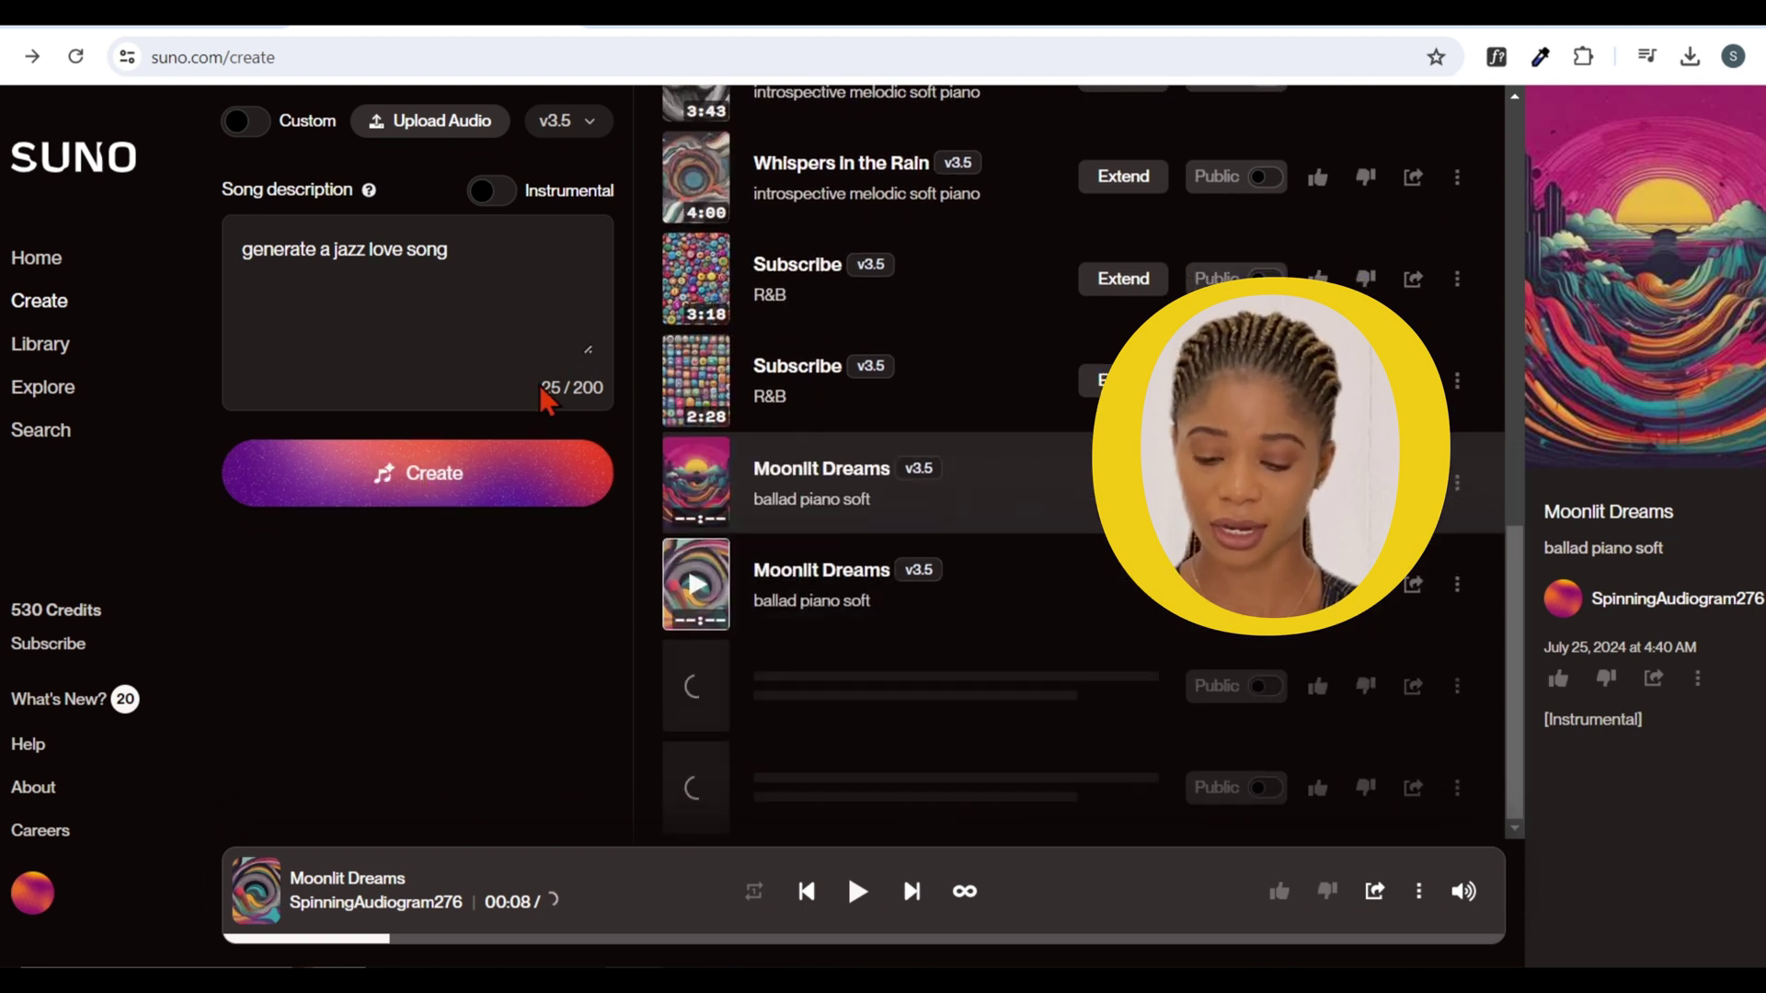
{"action": "left_click_drag", "start_coordinate": [584, 388], "coordinate": [543, 386]}
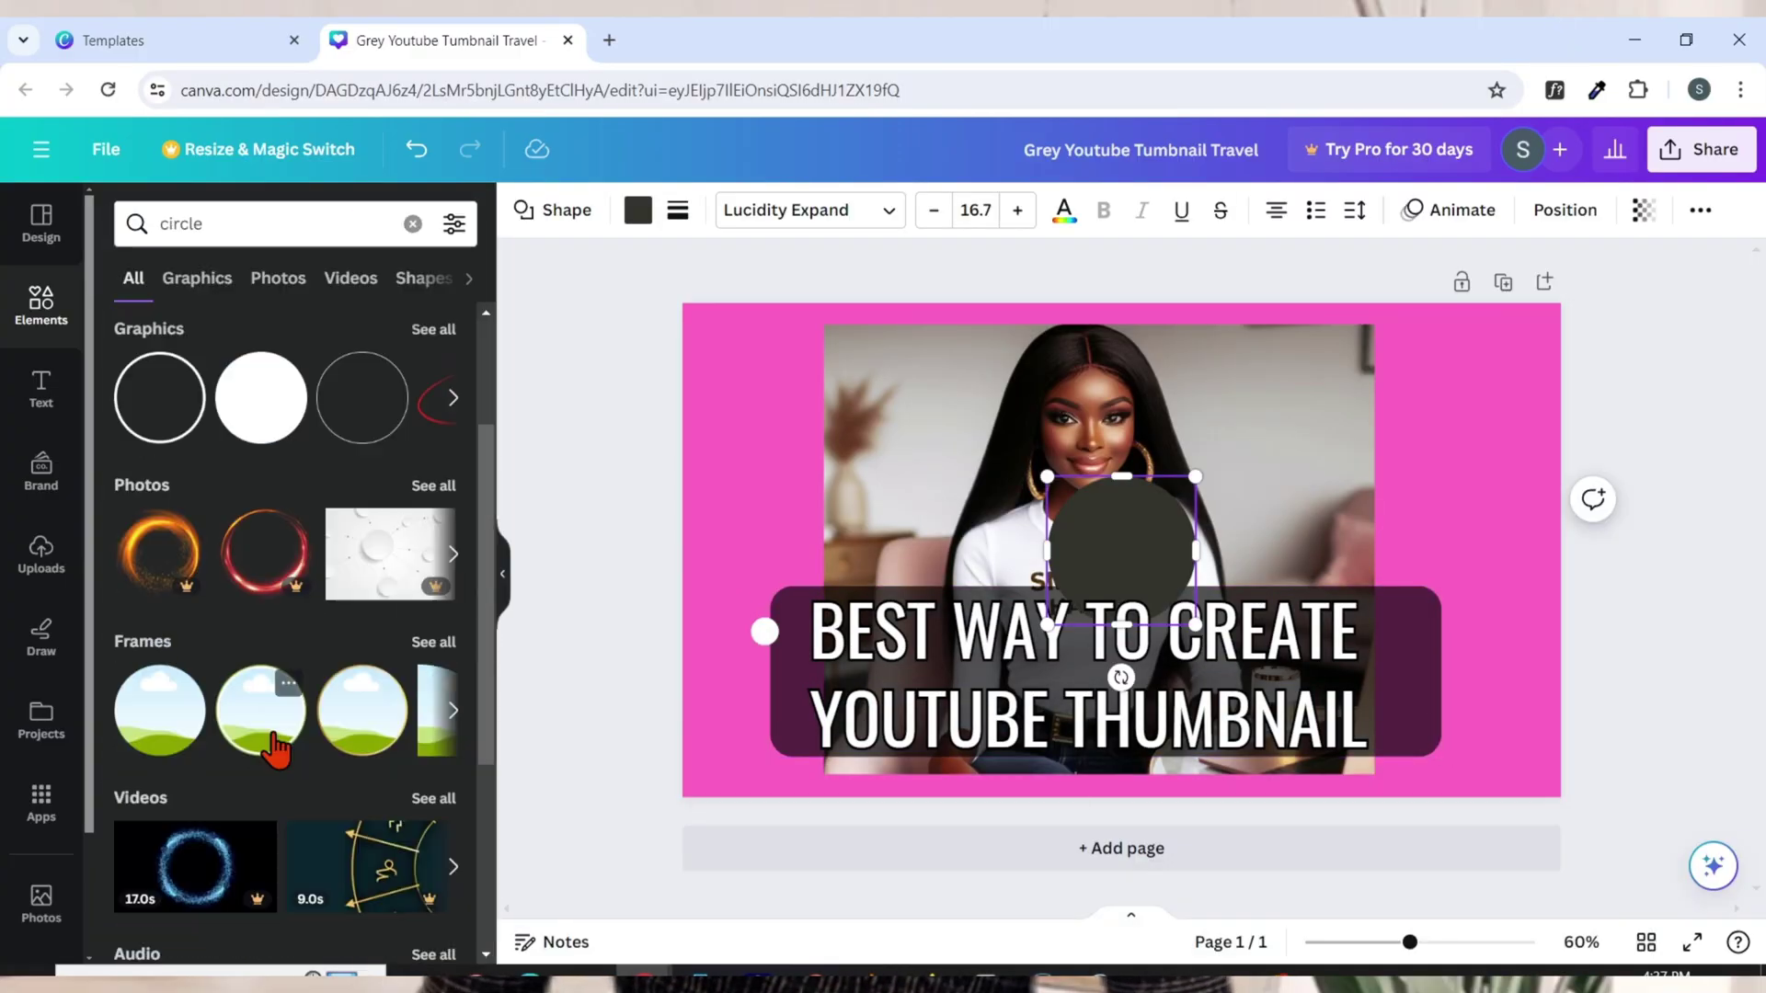
- Add a circle-framed photo to the thumbnail and shrink it into the top-right corner
{"action": "left_click", "coordinate": [276, 749]}
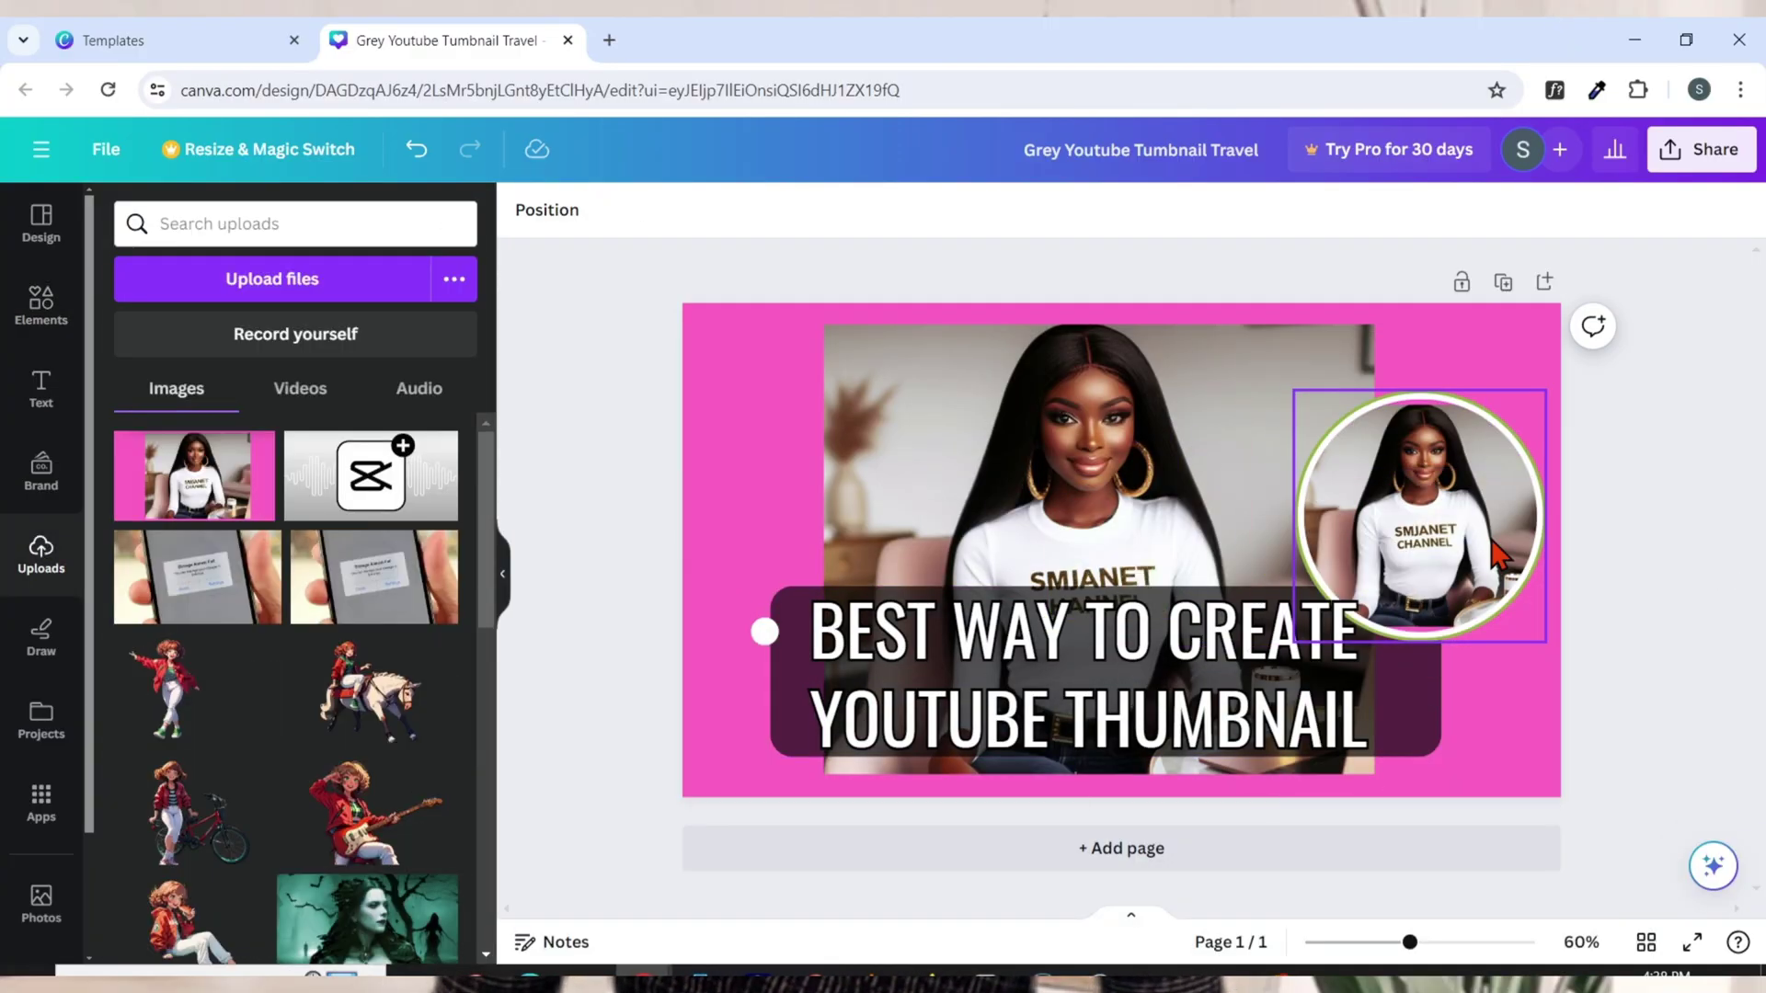
{"action": "left_click", "coordinate": [1440, 707]}
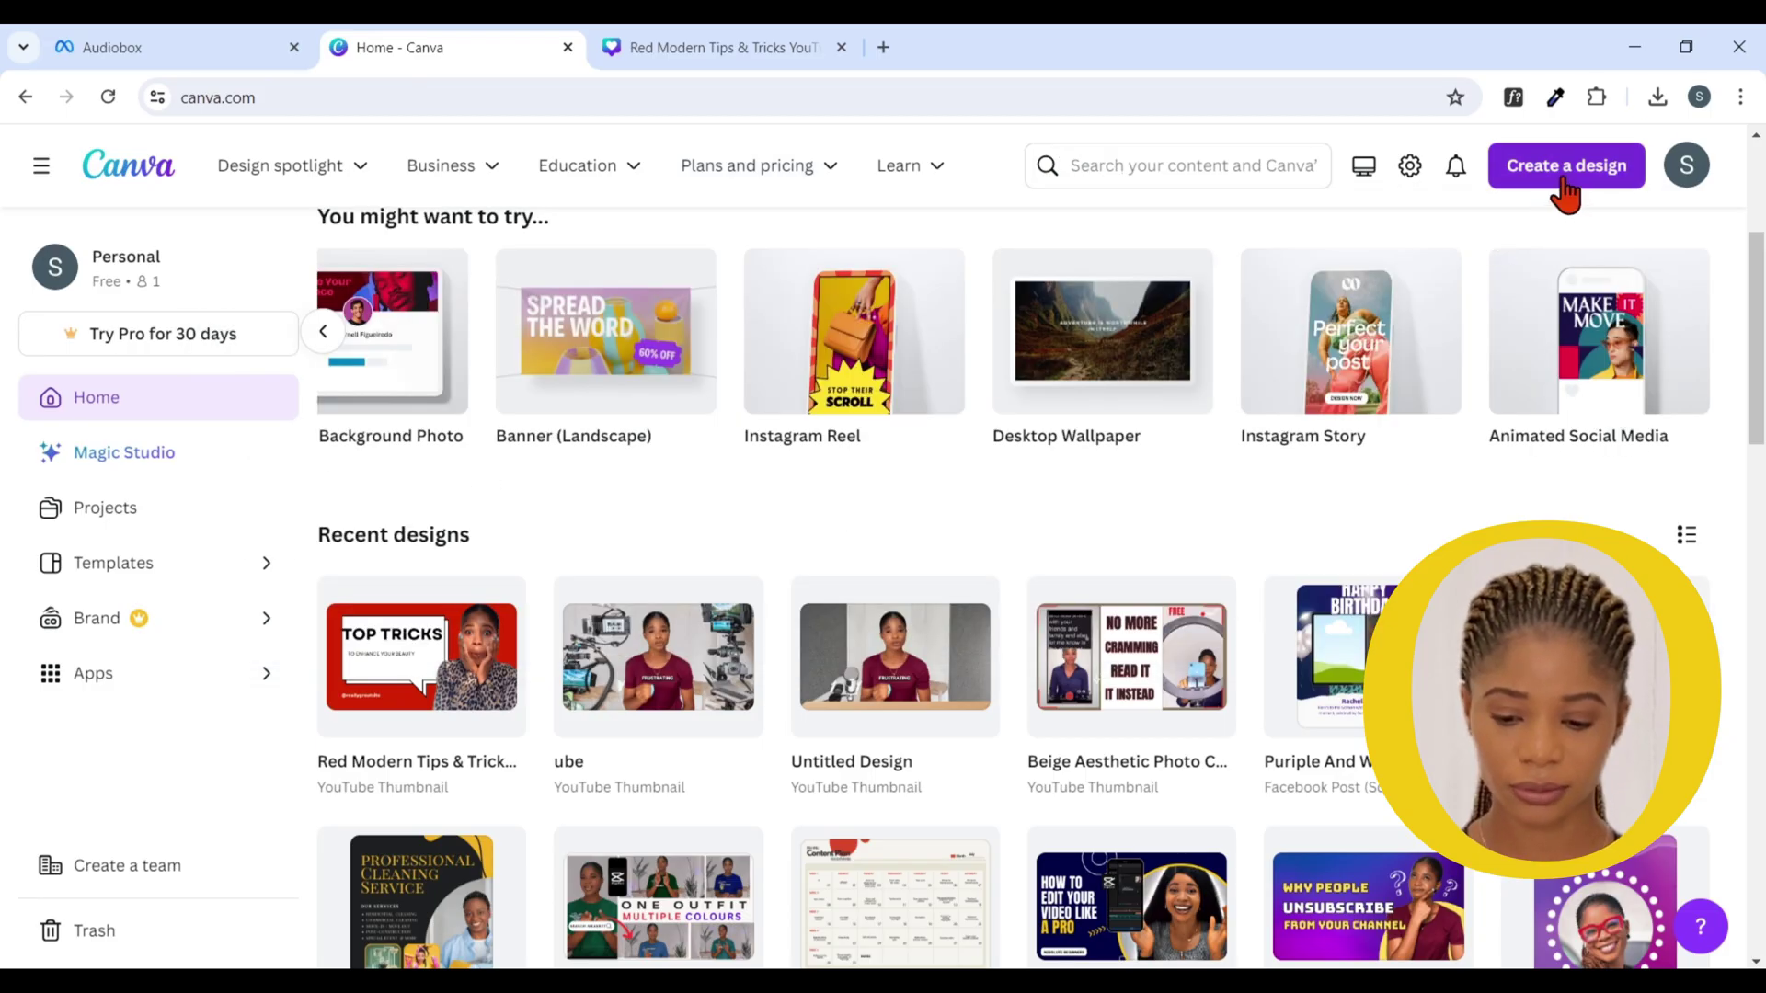
- Create a new YouTube Thumbnail and stretch the uploaded empty-room photo to fill the page
{"action": "left_click", "coordinate": [1564, 183]}
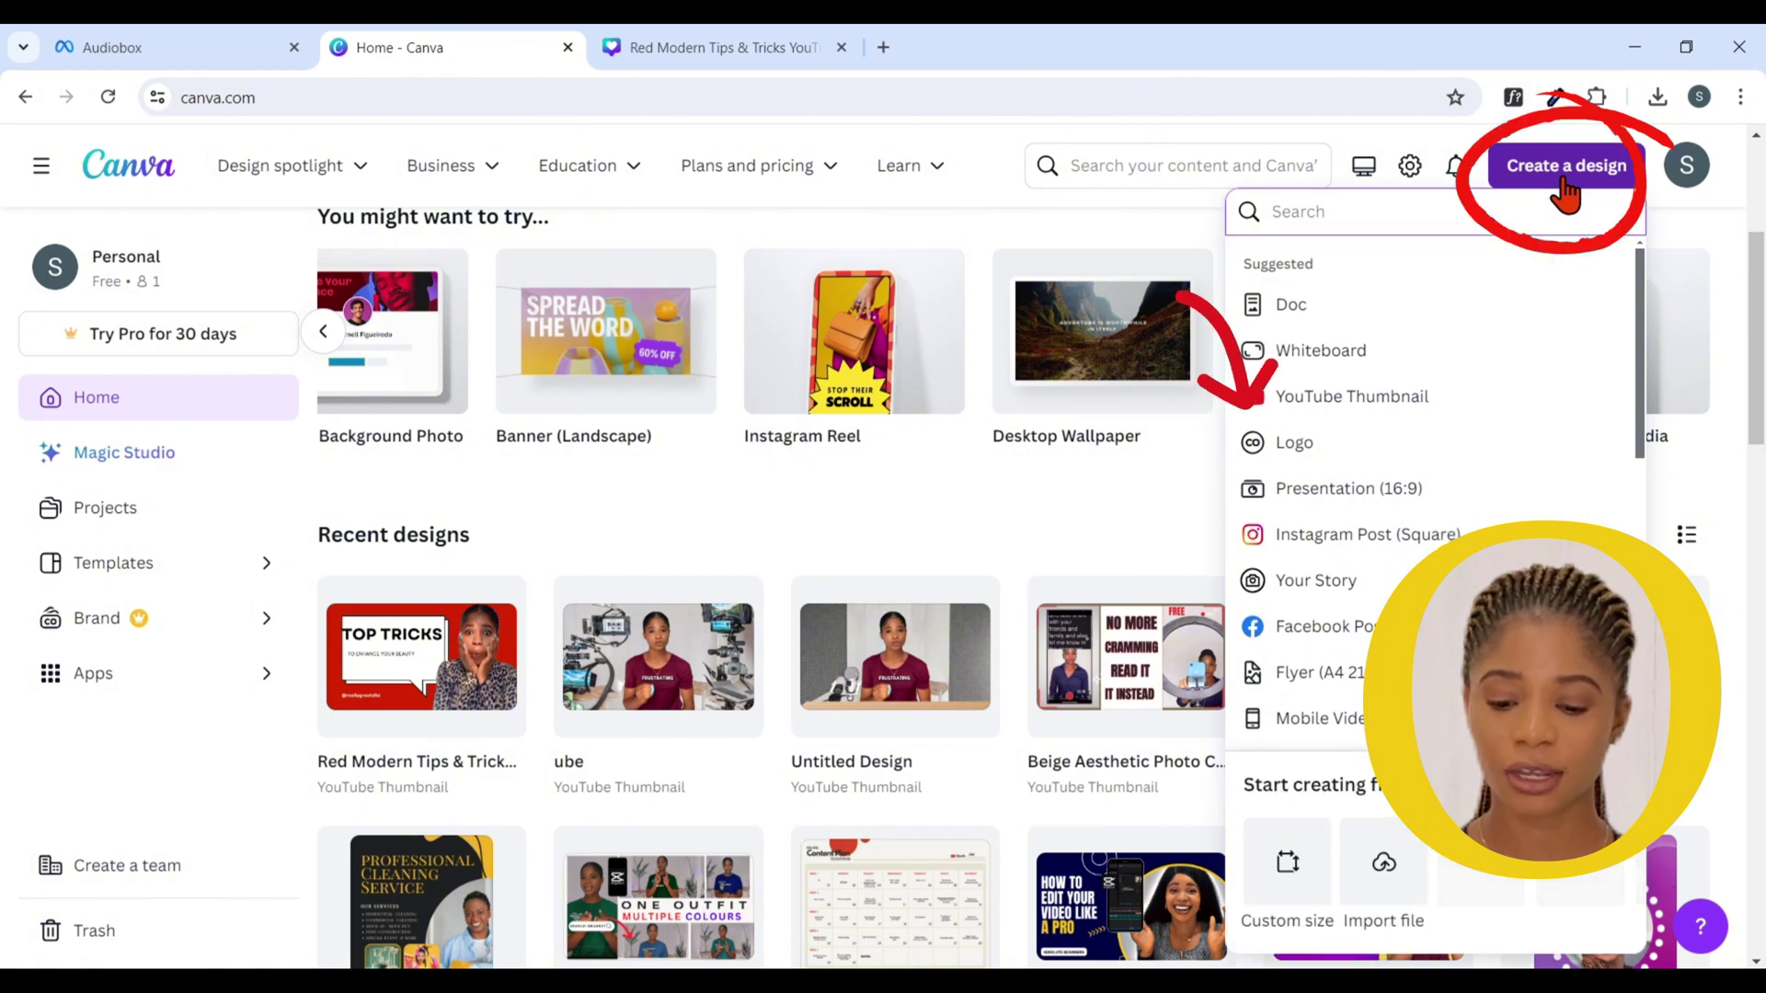
{"action": "left_click", "coordinate": [1391, 405]}
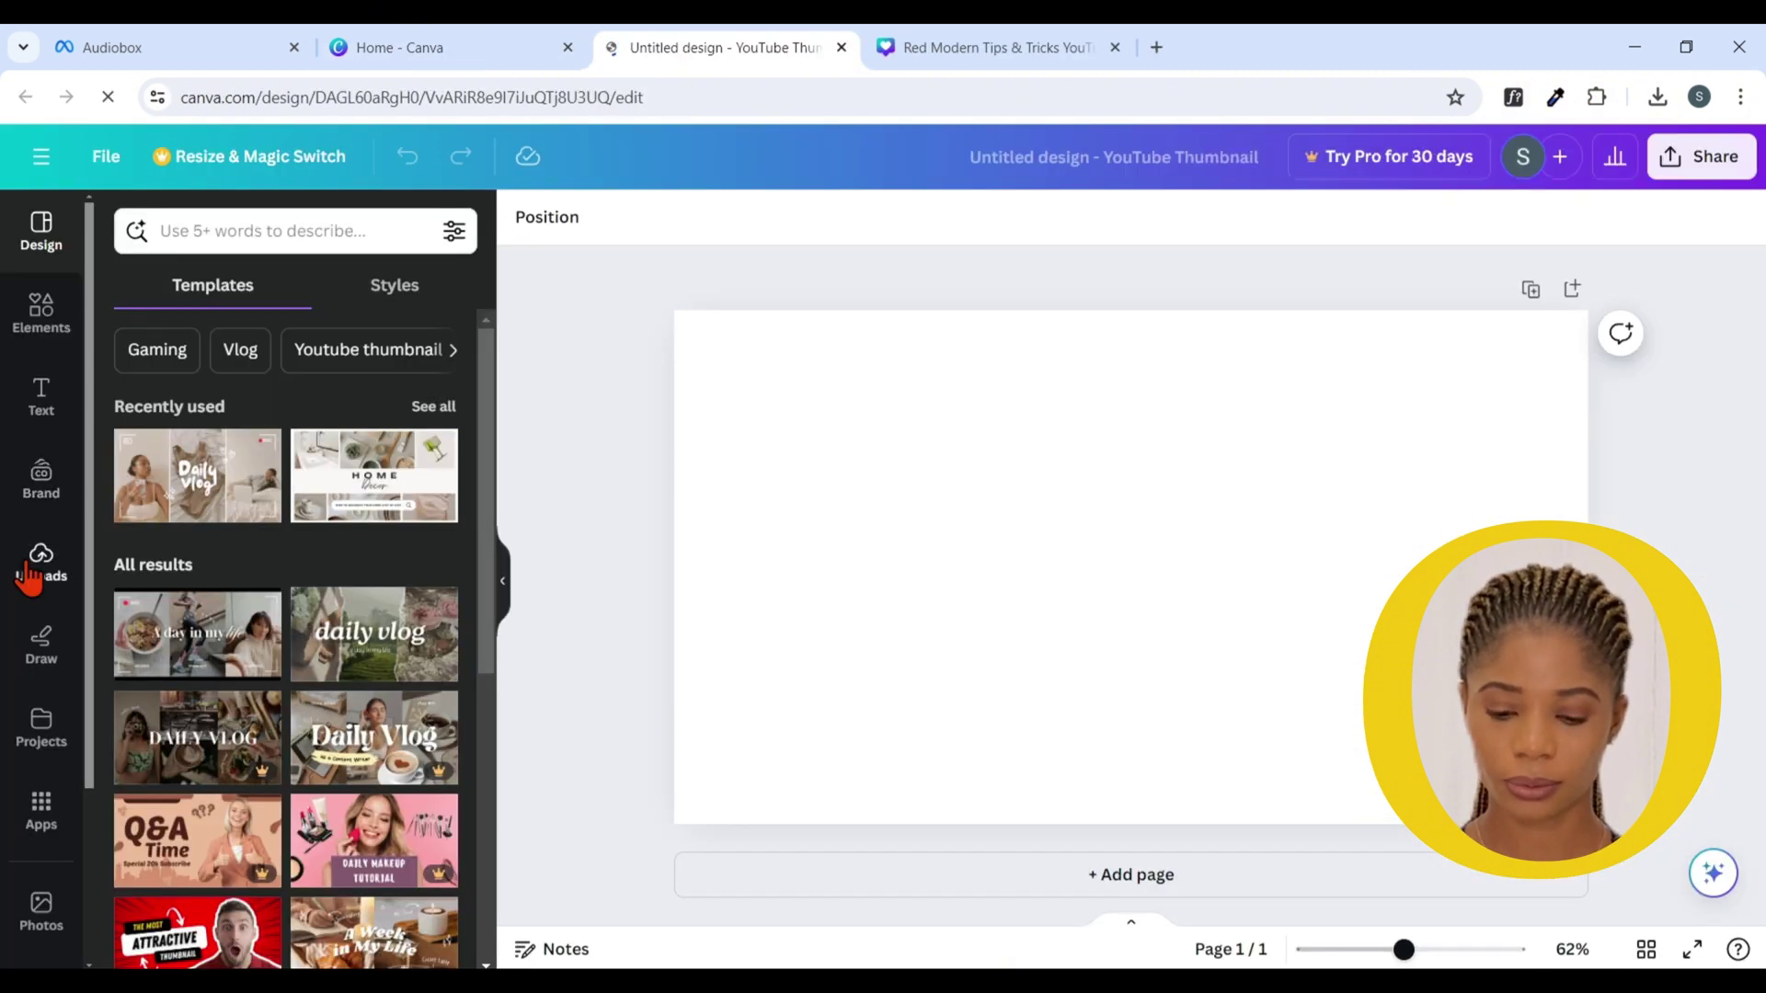
{"action": "left_click", "coordinate": [33, 572]}
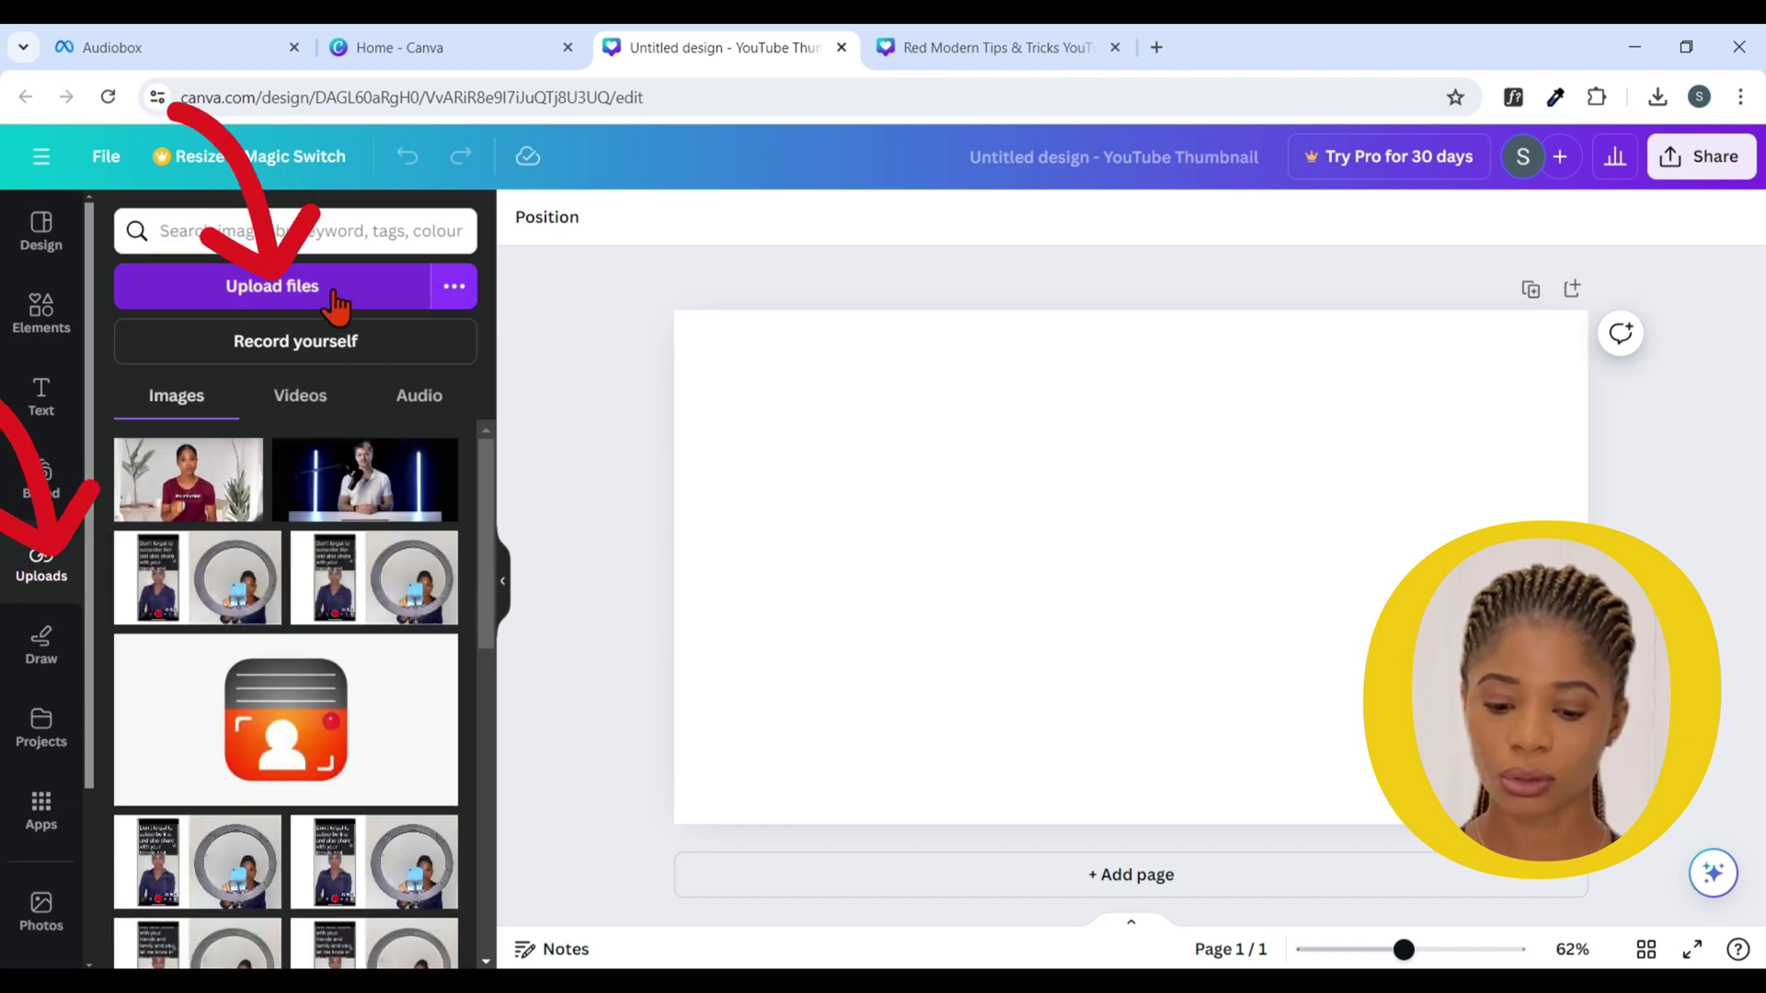
{"action": "left_click_drag", "start_coordinate": [335, 304], "coordinate": [717, 737]}
{"action": "left_click_drag", "start_coordinate": [1368, 730], "coordinate": [1687, 832]}
{"action": "left_click_drag", "start_coordinate": [671, 260], "coordinate": [654, 245]}
{"action": "left_click_drag", "start_coordinate": [1223, 570], "coordinate": [1249, 582]}
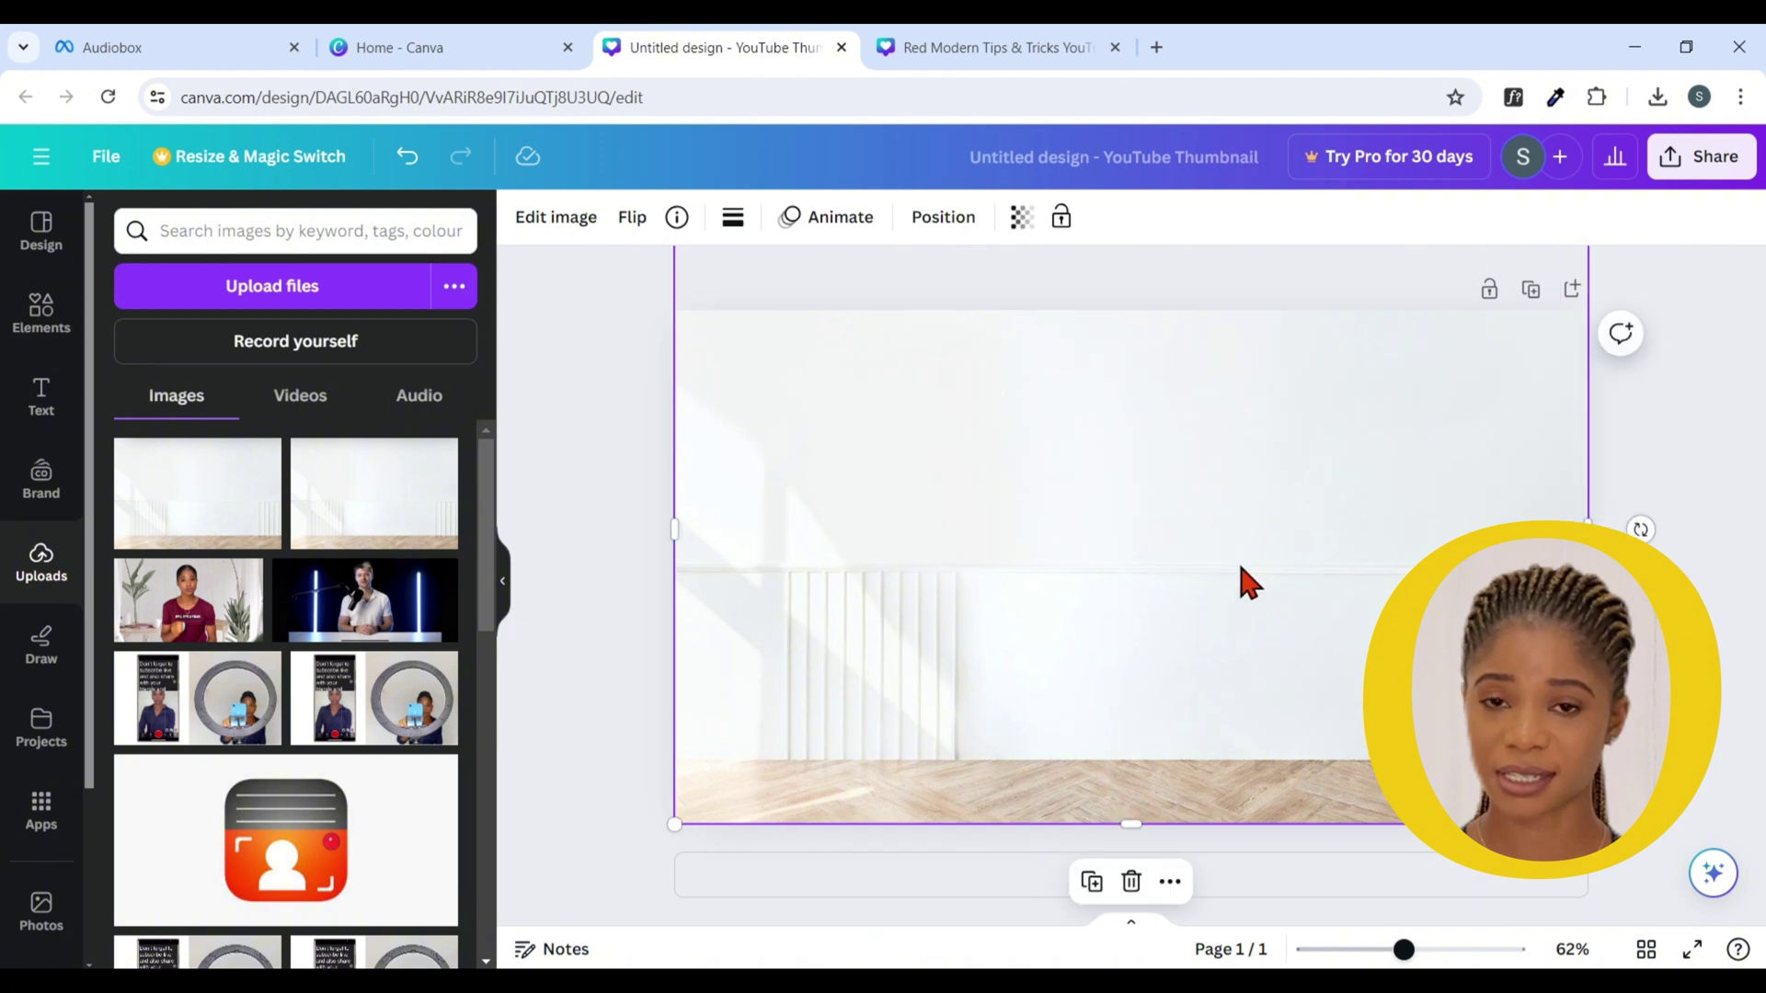
- Use Magic Edit on the lower-left floor to generate and apply a black flower pot
{"action": "left_click", "coordinate": [555, 221]}
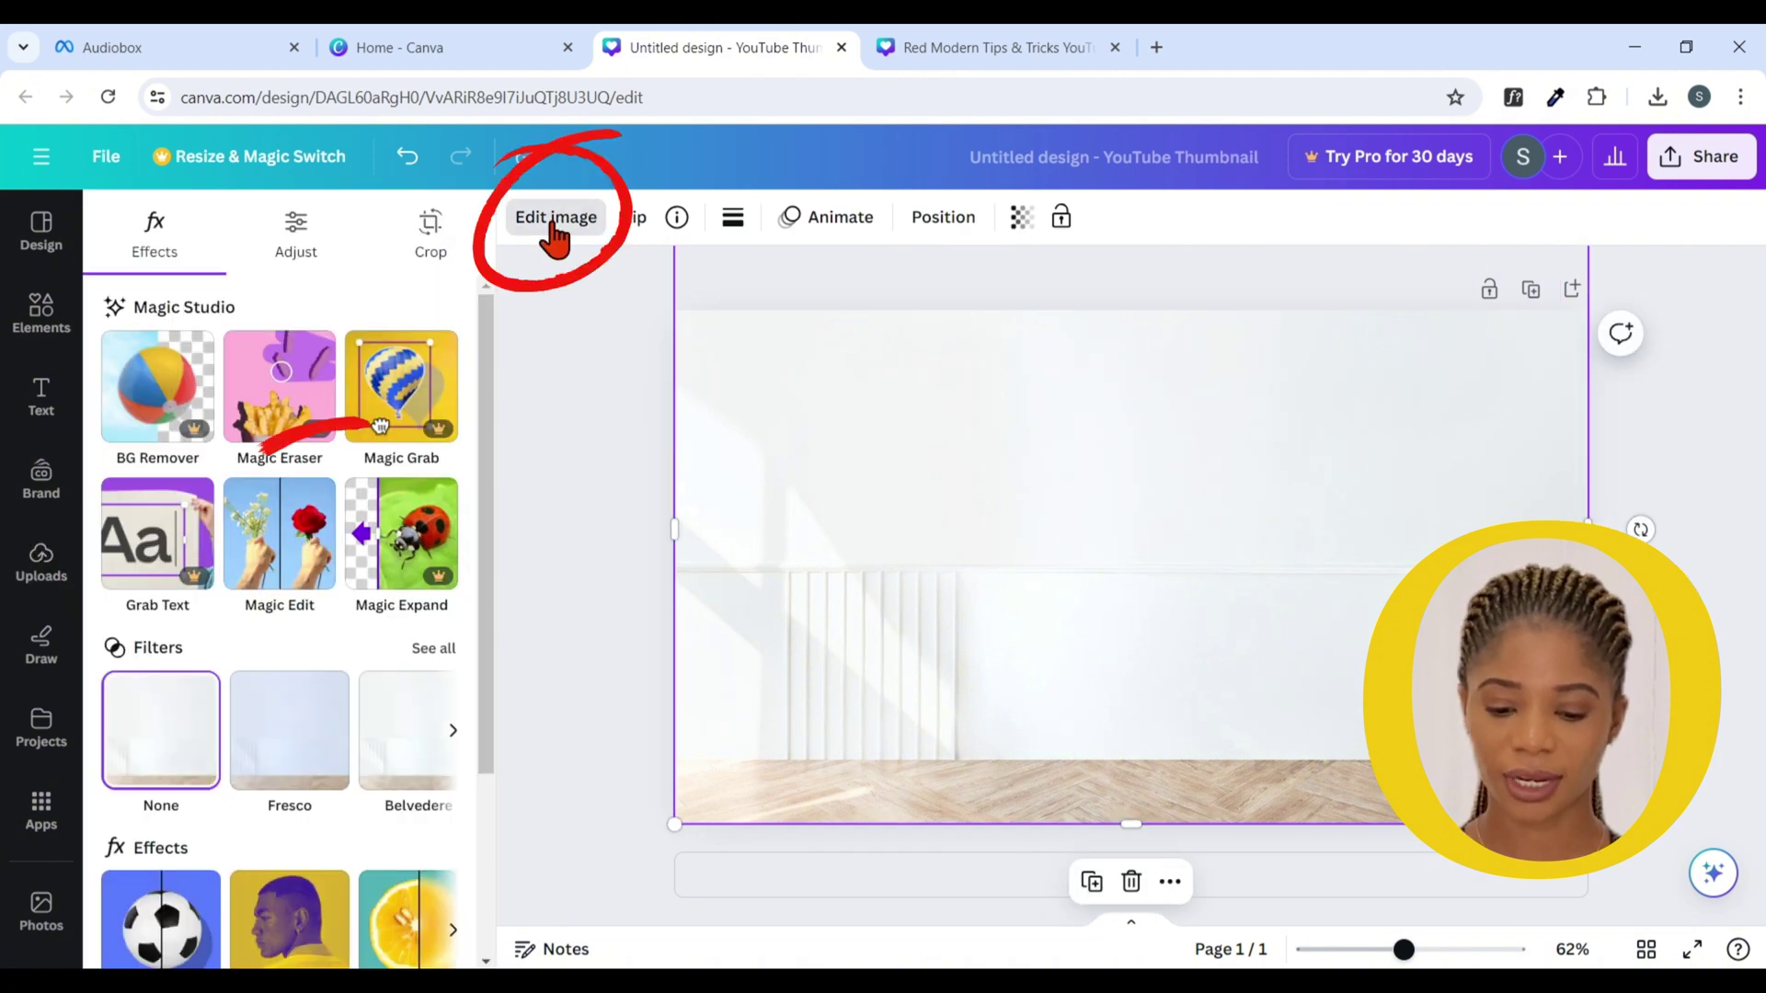
{"action": "left_click", "coordinate": [280, 552]}
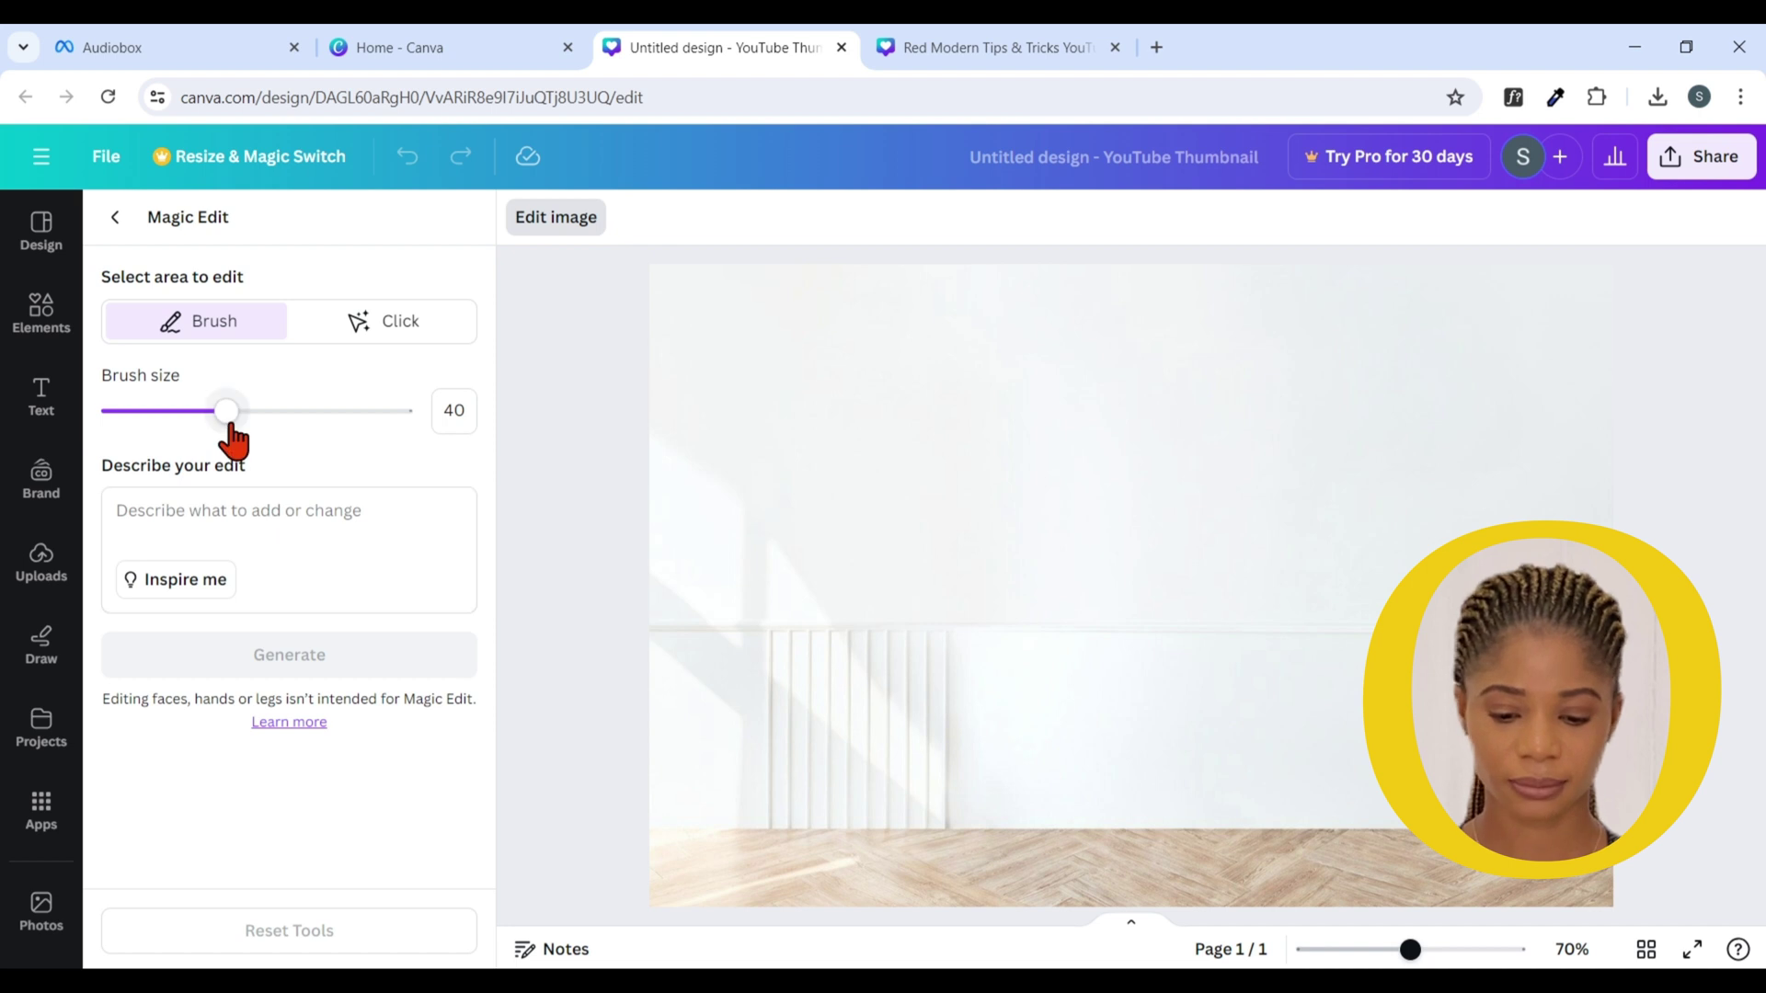
{"action": "mouse_move", "coordinate": [289, 424]}
{"action": "left_mouse_down"}
{"action": "mouse_move", "coordinate": [451, 423]}
{"action": "mouse_move", "coordinate": [260, 424]}
{"action": "left_mouse_up"}
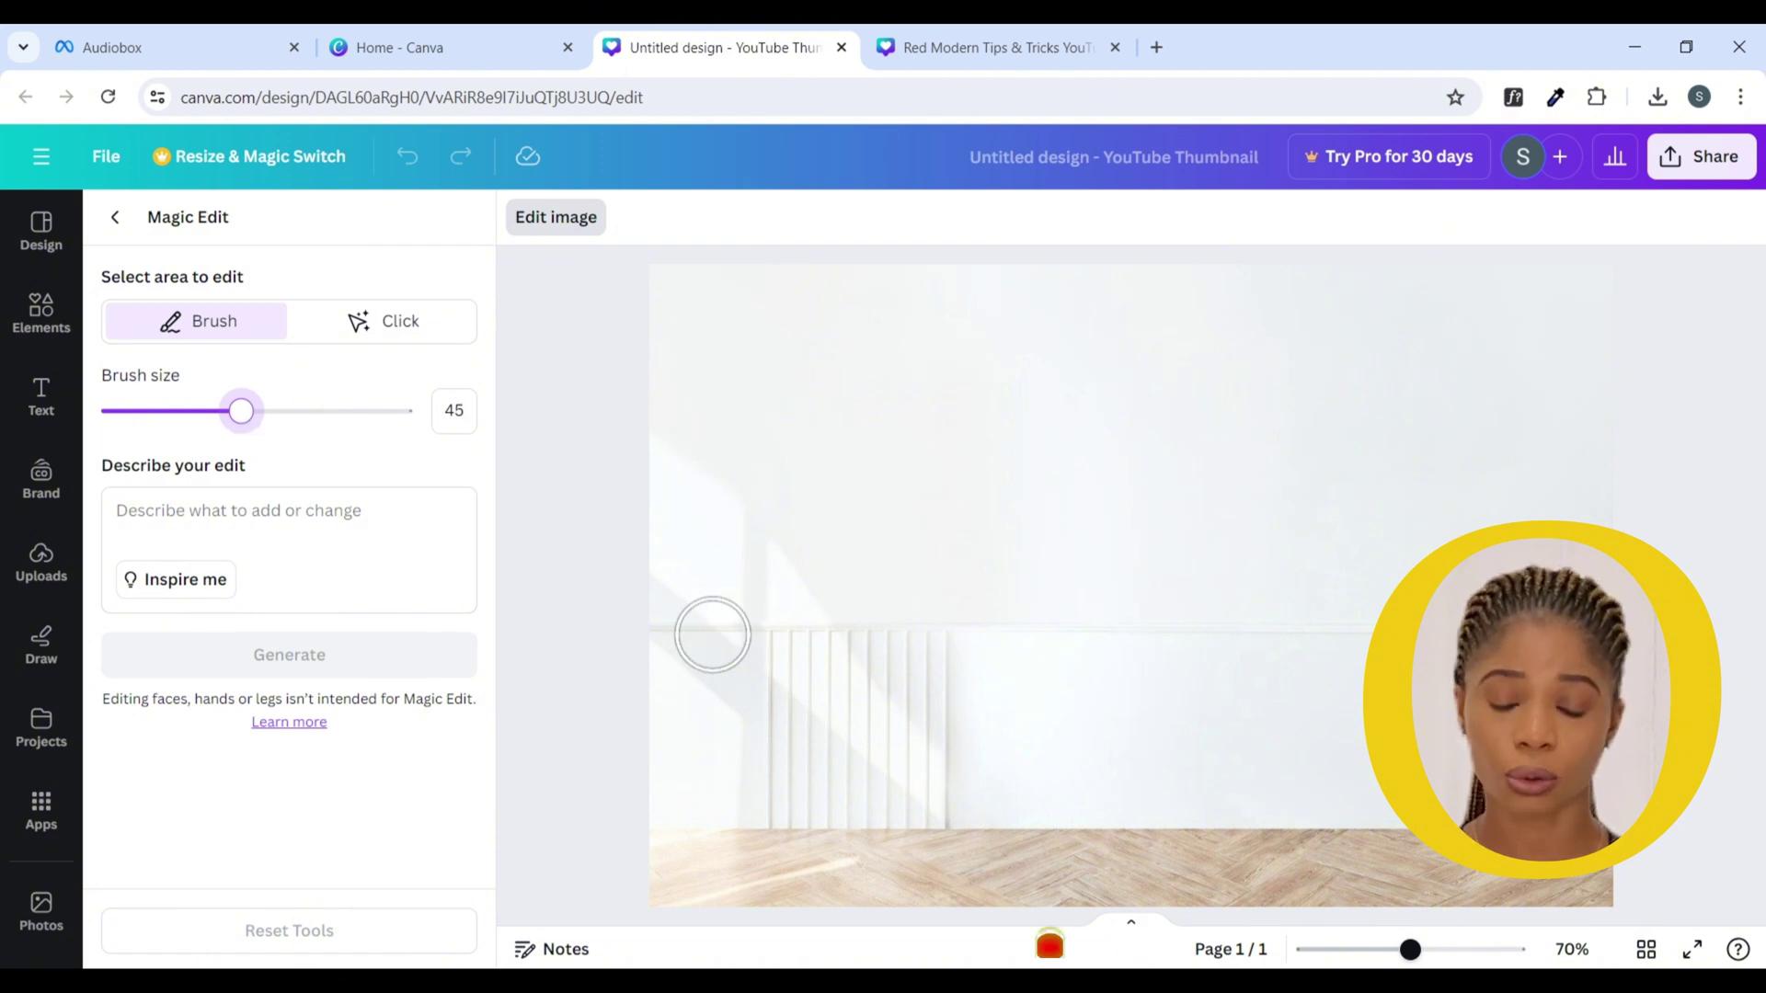
{"action": "left_click_drag", "start_coordinate": [713, 635], "coordinate": [717, 719]}
{"action": "mouse_move", "coordinate": [727, 796]}
{"action": "left_mouse_down"}
{"action": "mouse_move", "coordinate": [725, 821]}
{"action": "mouse_move", "coordinate": [775, 711]}
{"action": "left_mouse_up"}
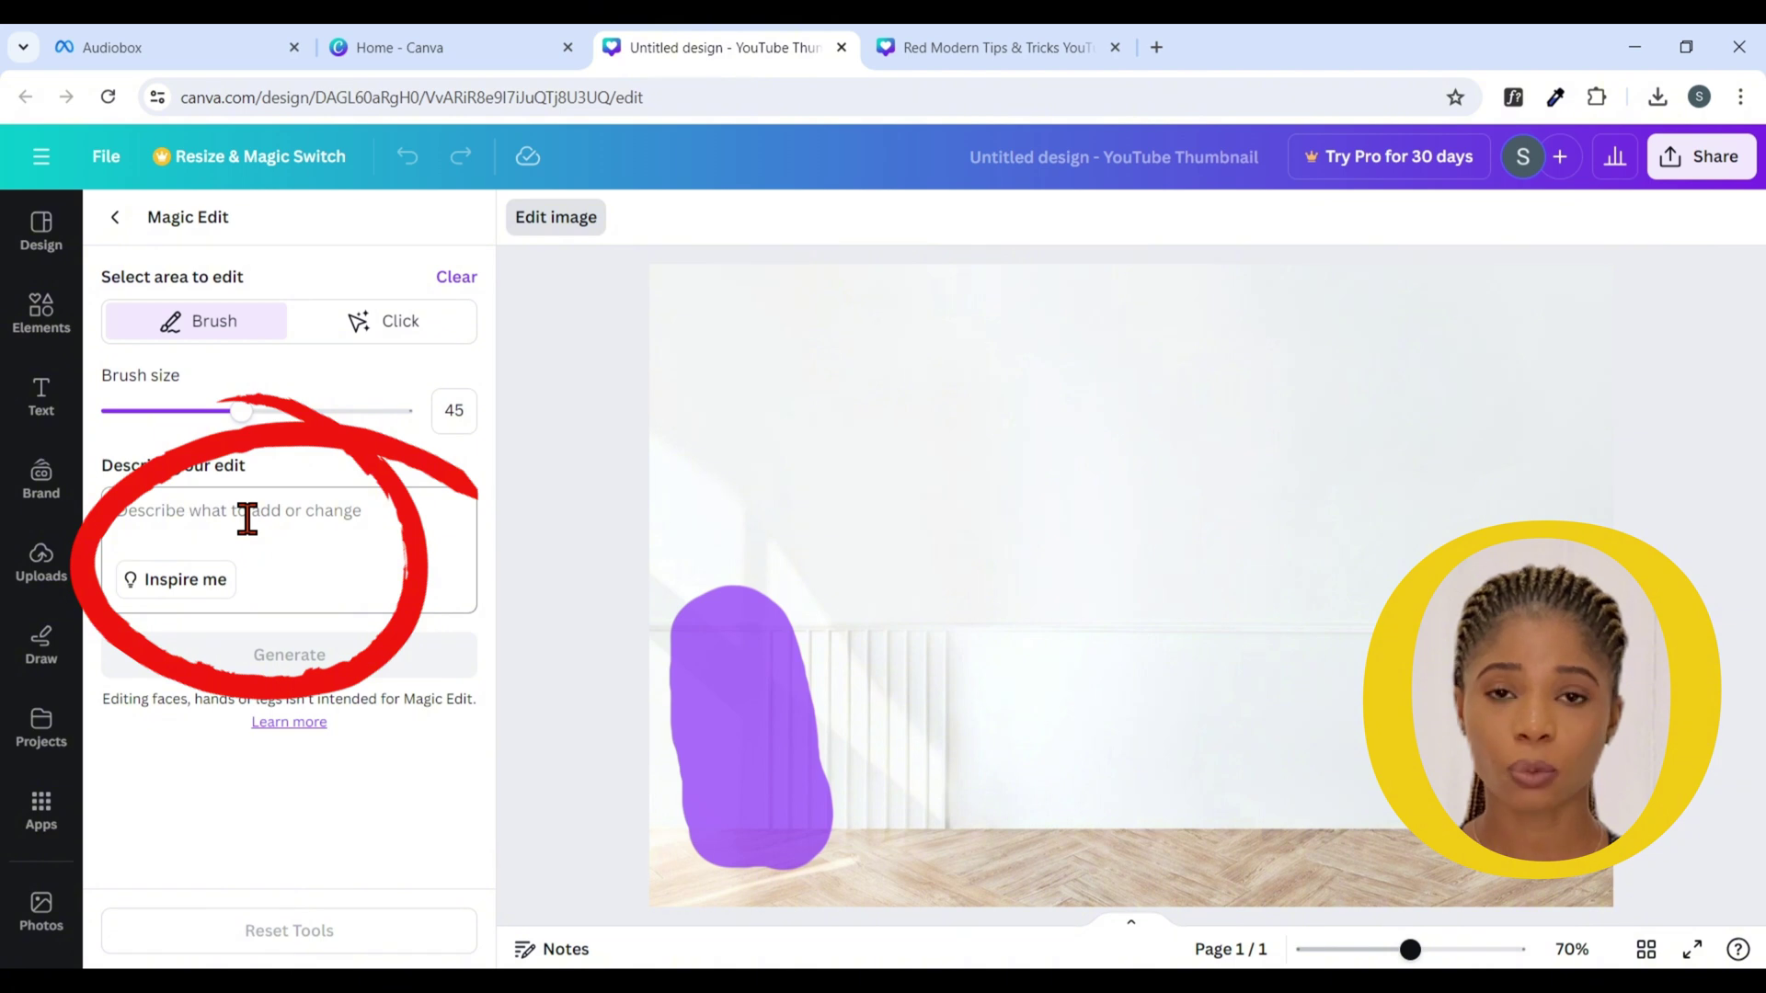
{"action": "type", "text": "Generate a flo"}
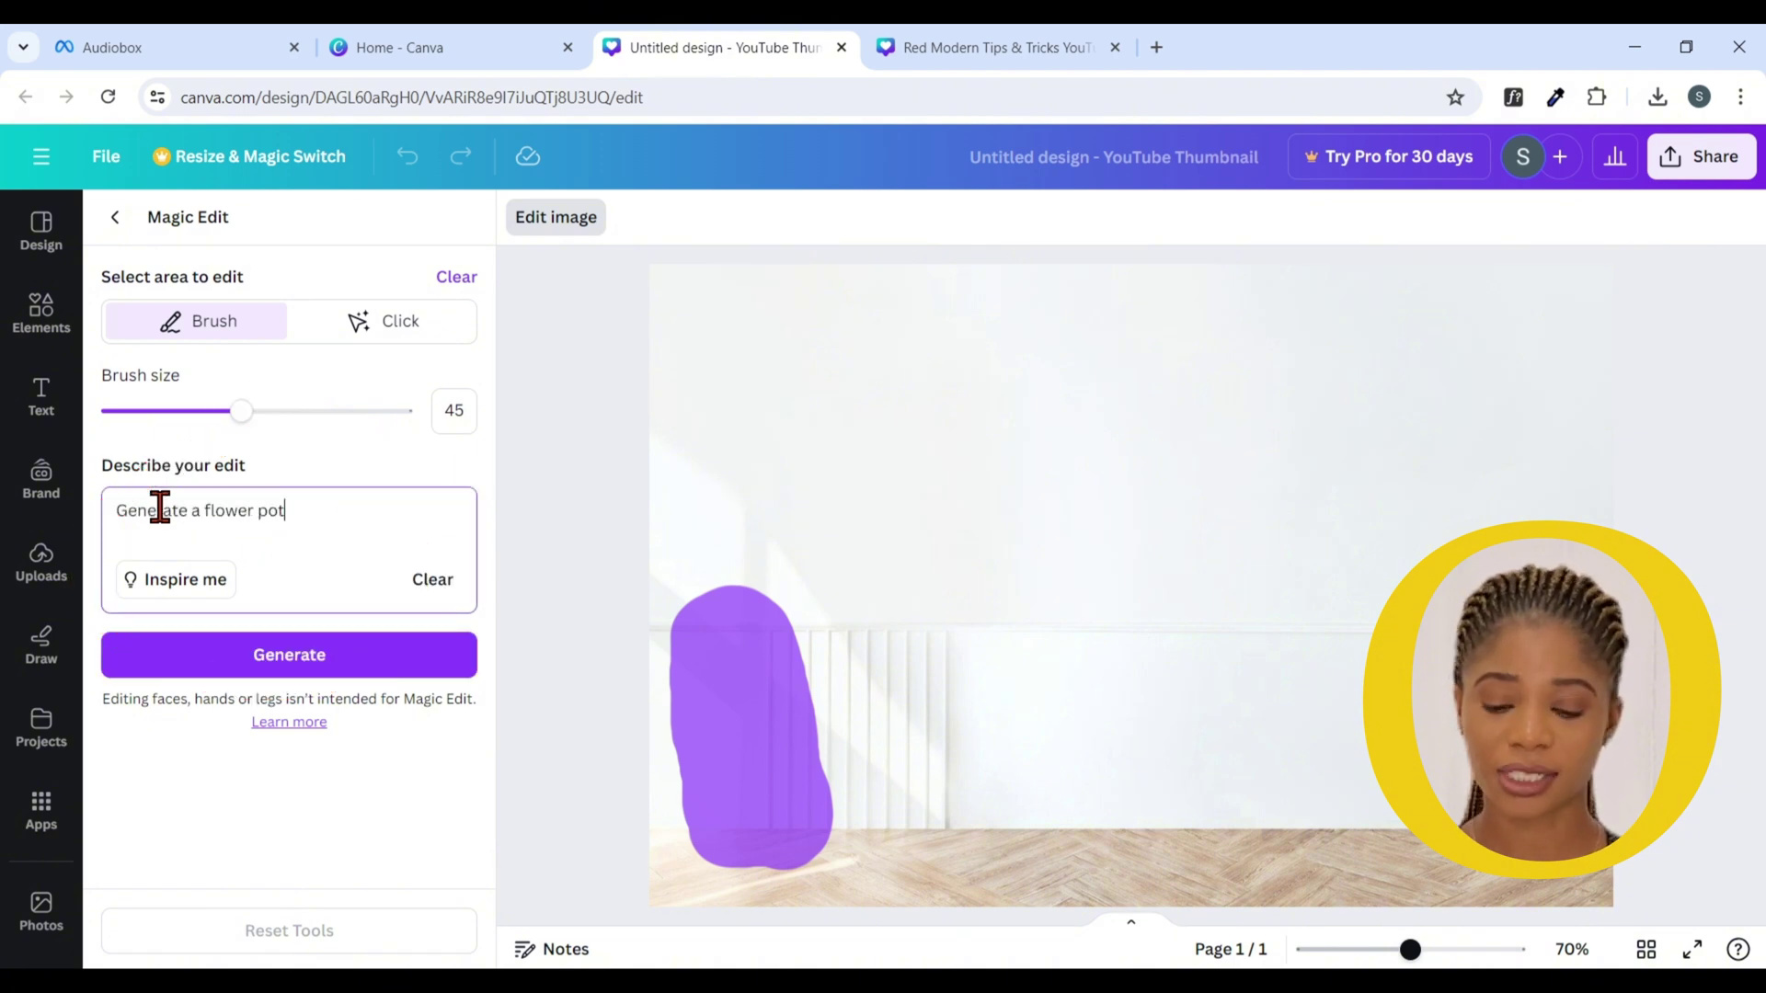
{"action": "type", "text": "wer pot"}
{"action": "left_click", "coordinate": [245, 658]}
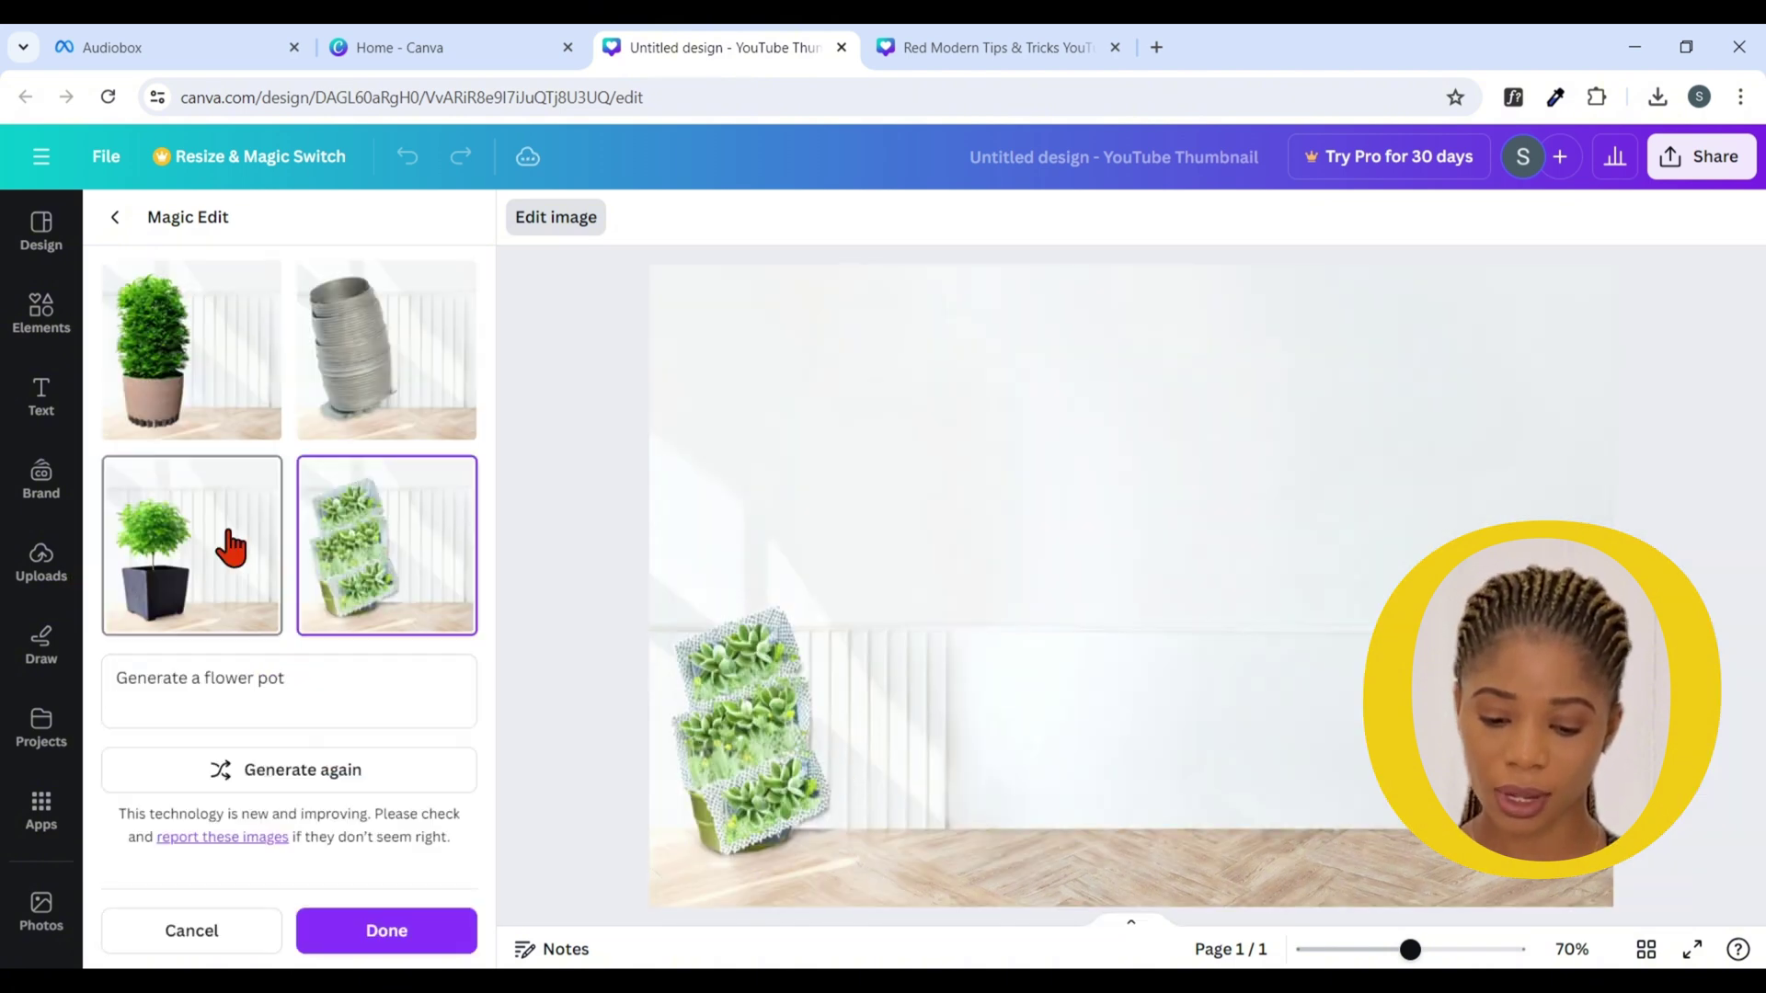
{"action": "left_click", "coordinate": [224, 543]}
- Generate a TV on the marked wall area with Magic Edit, then open the Share panel
{"action": "left_click", "coordinate": [386, 930]}
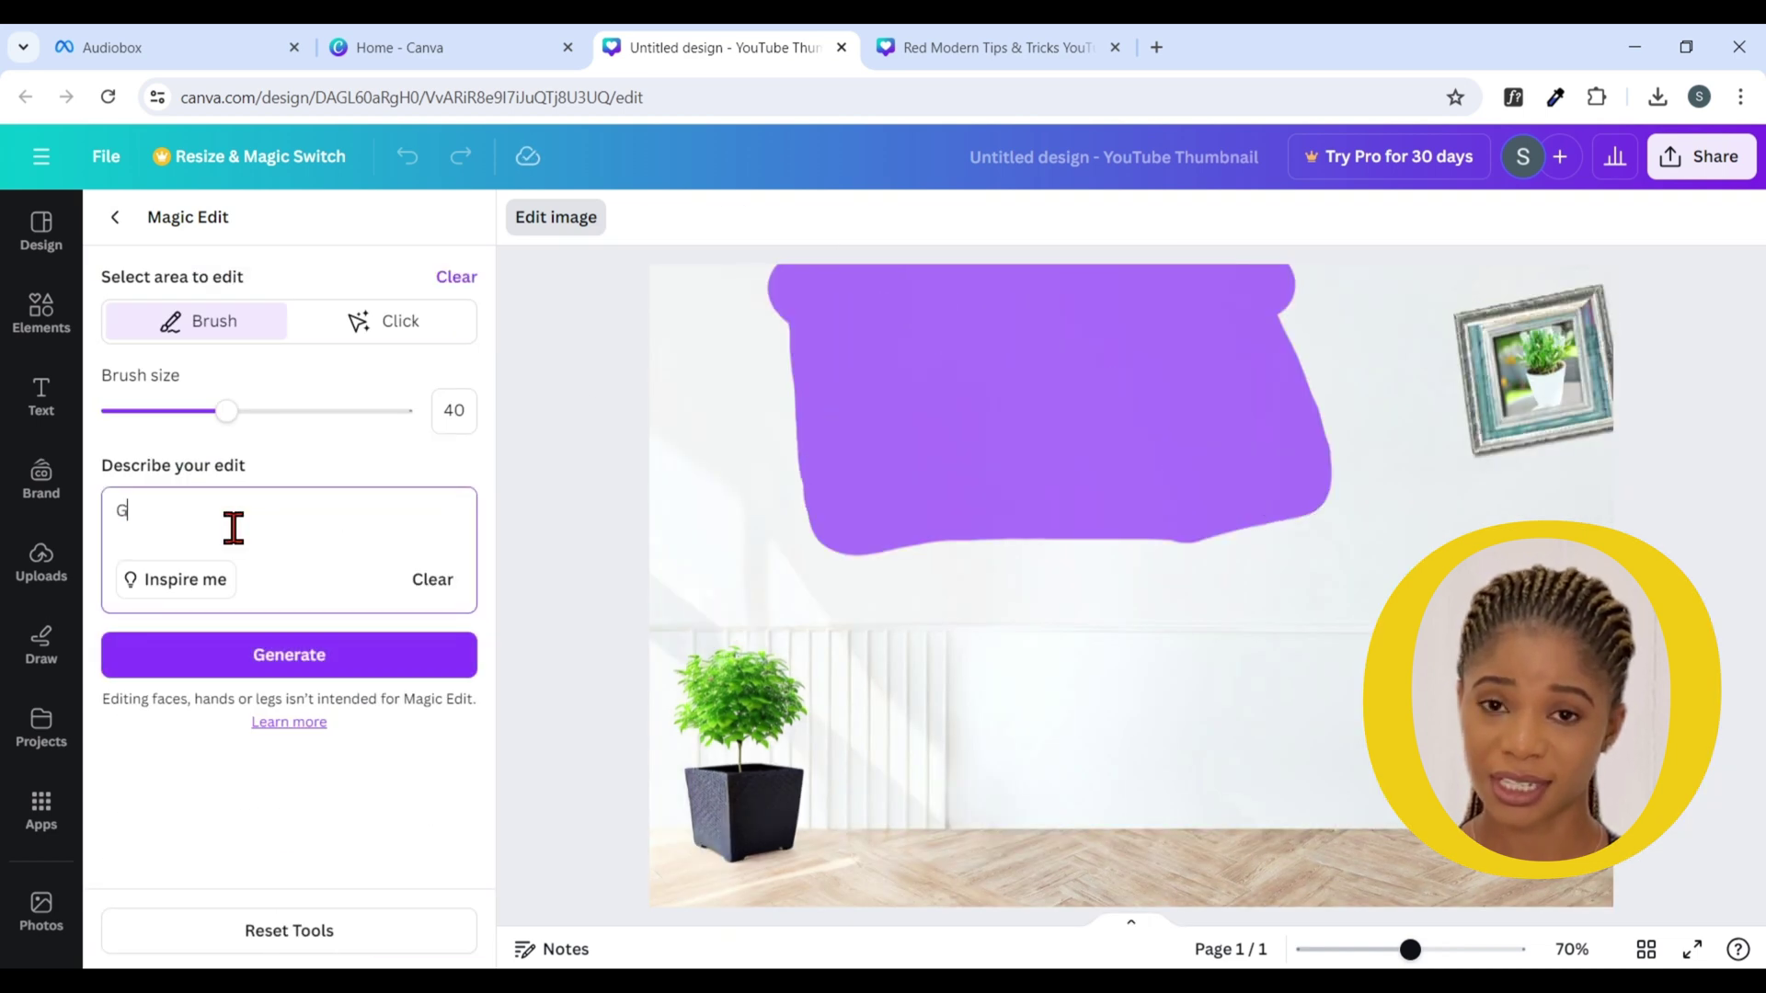
{"action": "type", "text": "enerate a tv"}
{"action": "left_click", "coordinate": [276, 651]}
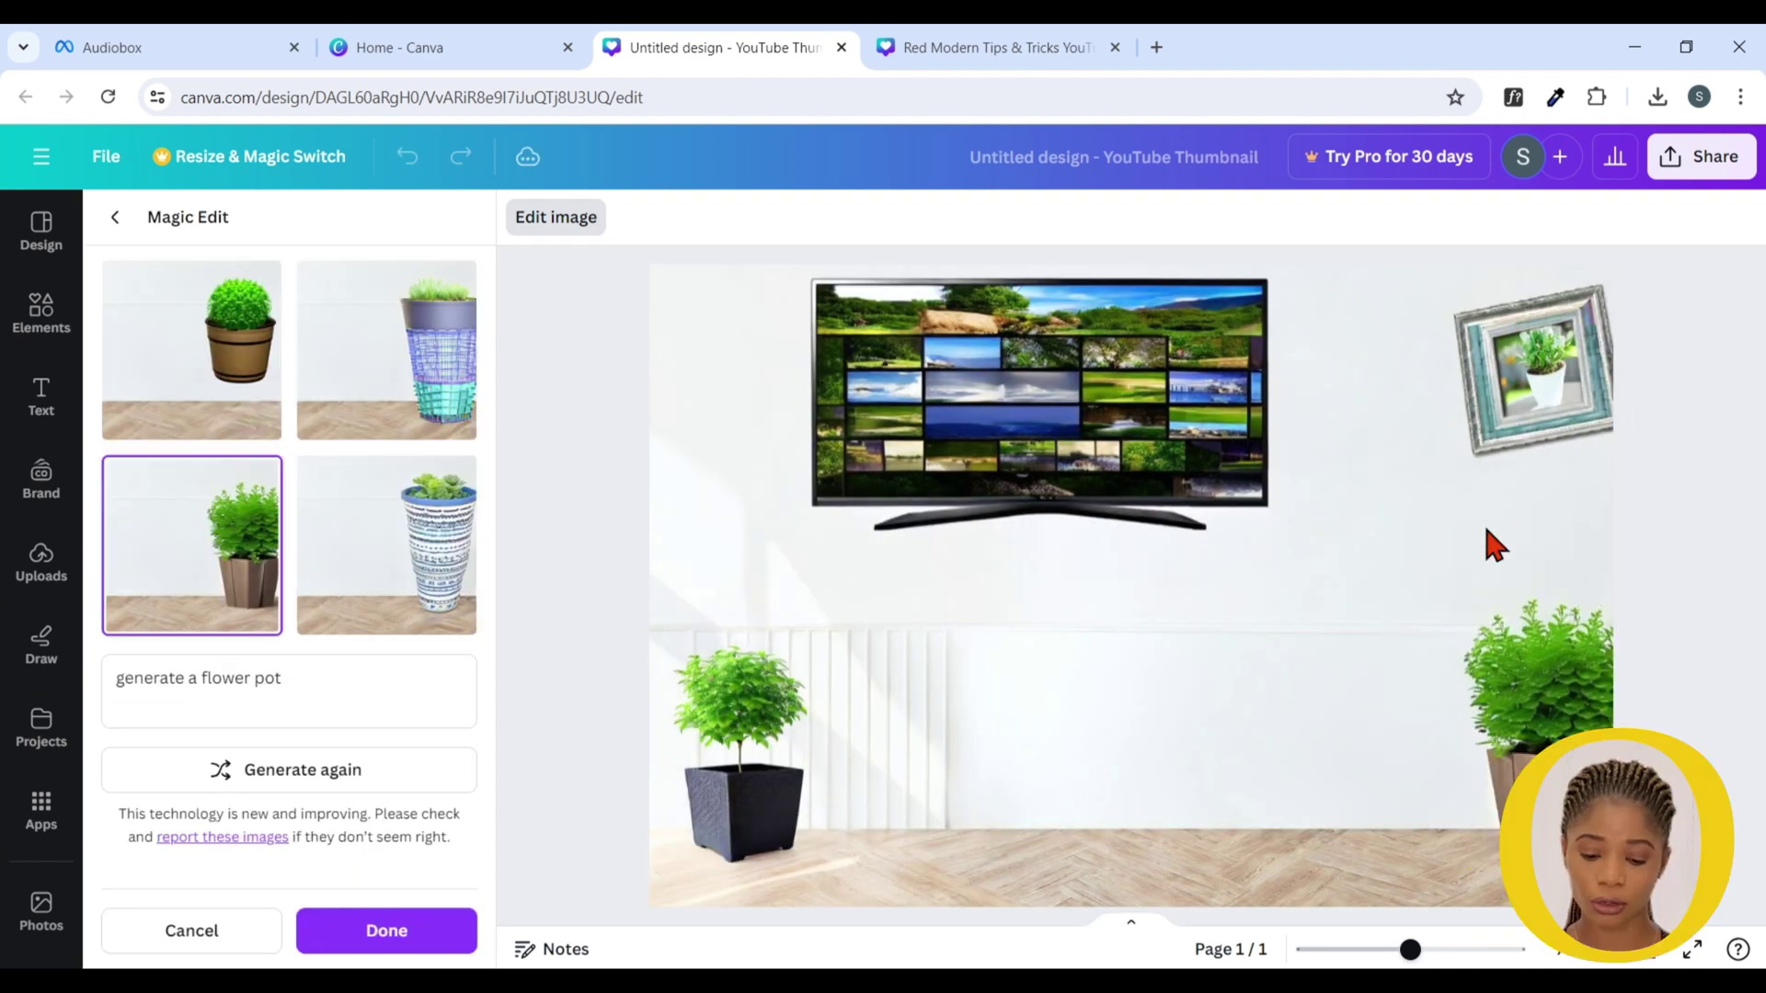
{"action": "left_click", "coordinate": [1710, 167]}
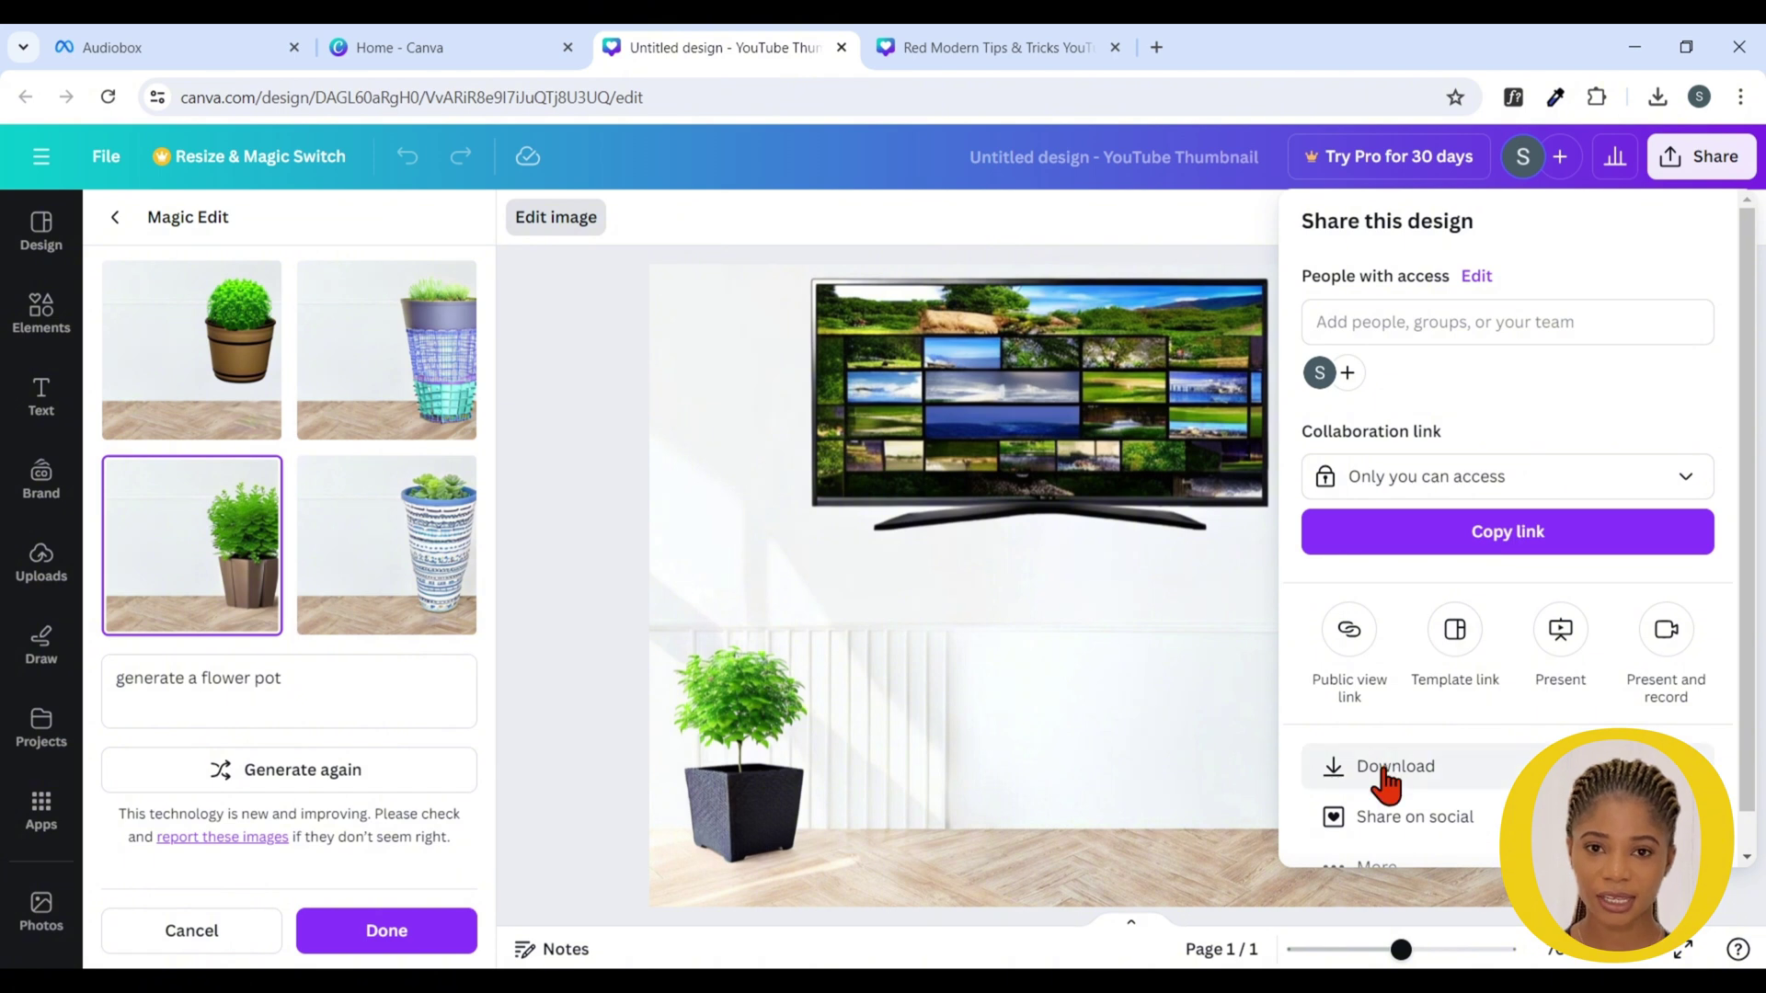
- Download the finished room thumbnail design as a PNG image
{"action": "left_click", "coordinate": [1386, 780]}
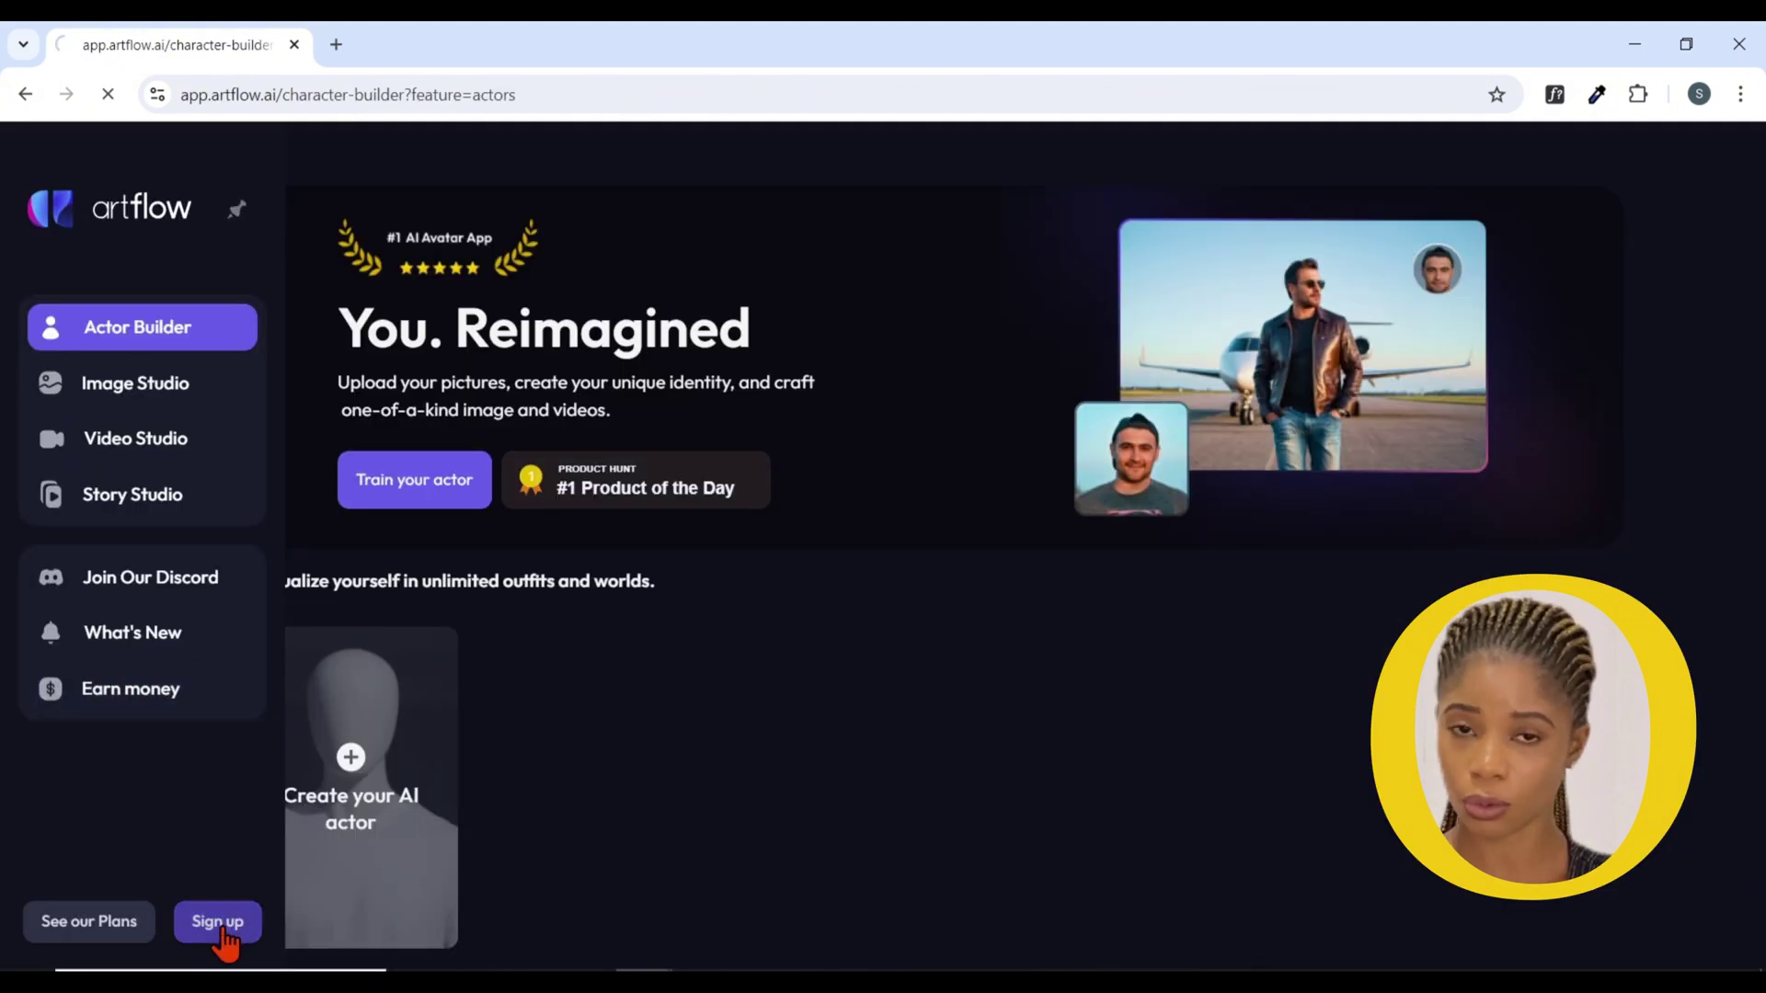
- Go from the Artflow sign-up to the Actor Builder page
{"action": "left_click", "coordinate": [219, 922]}
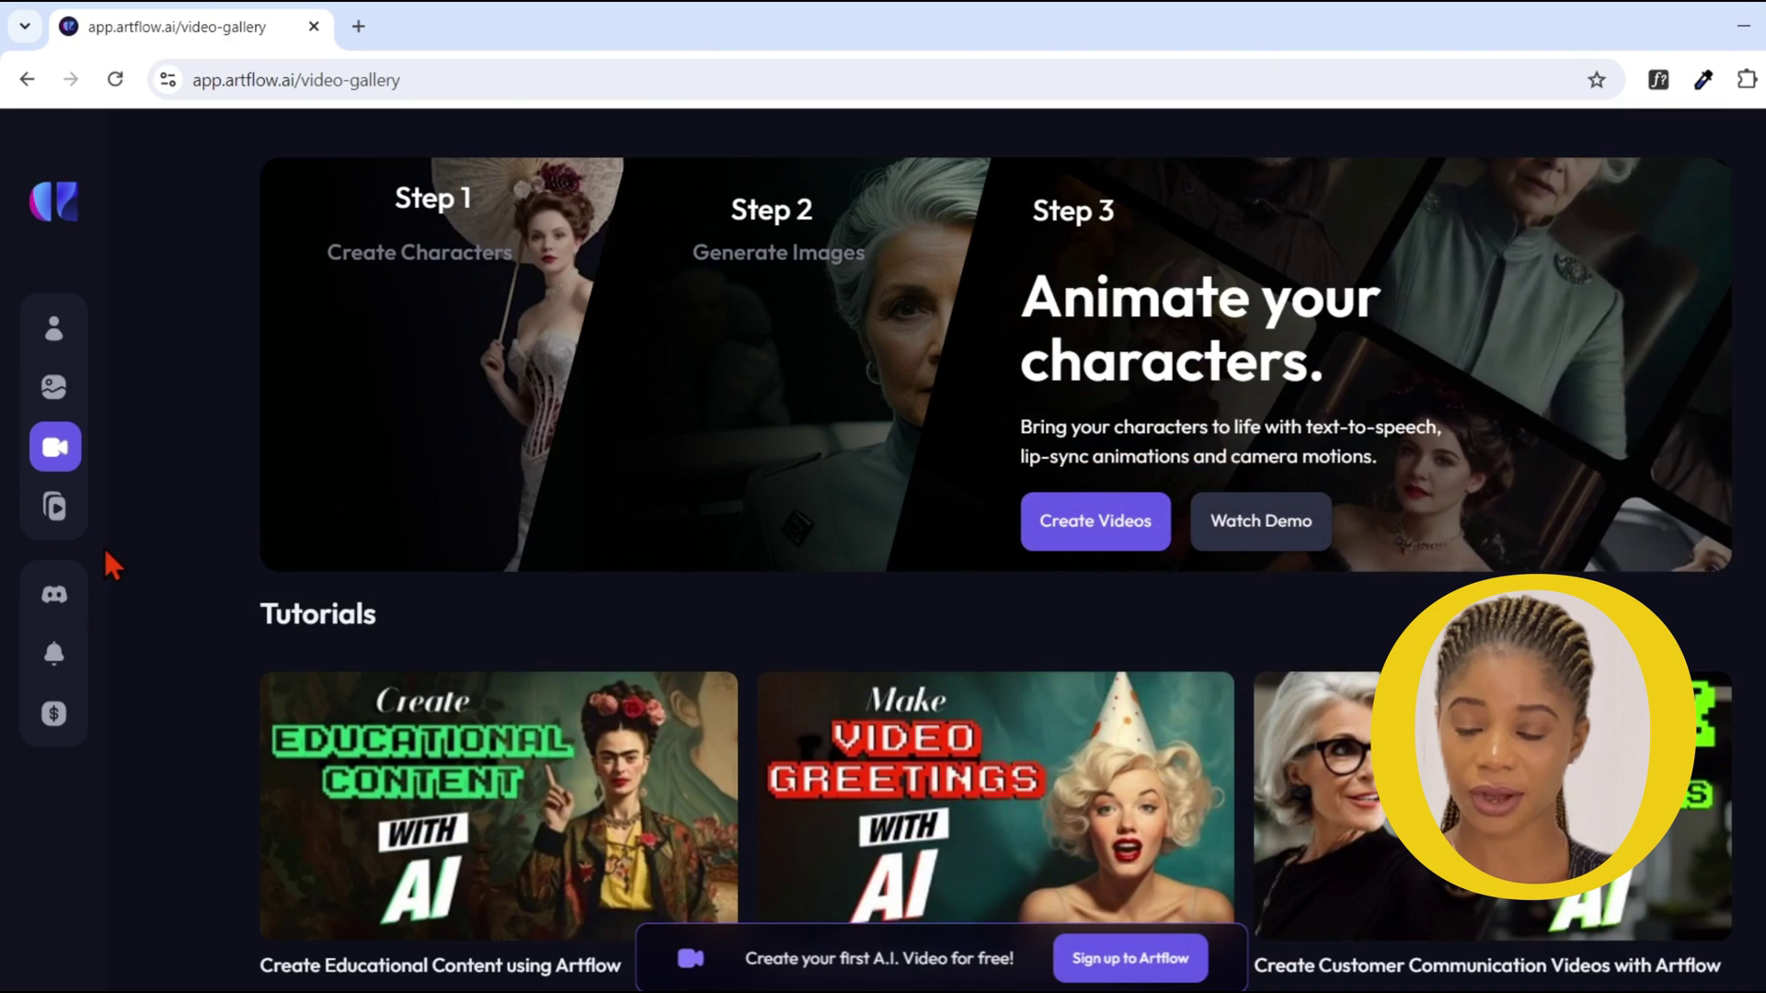
{"action": "mouse_move", "coordinate": [197, 383]}
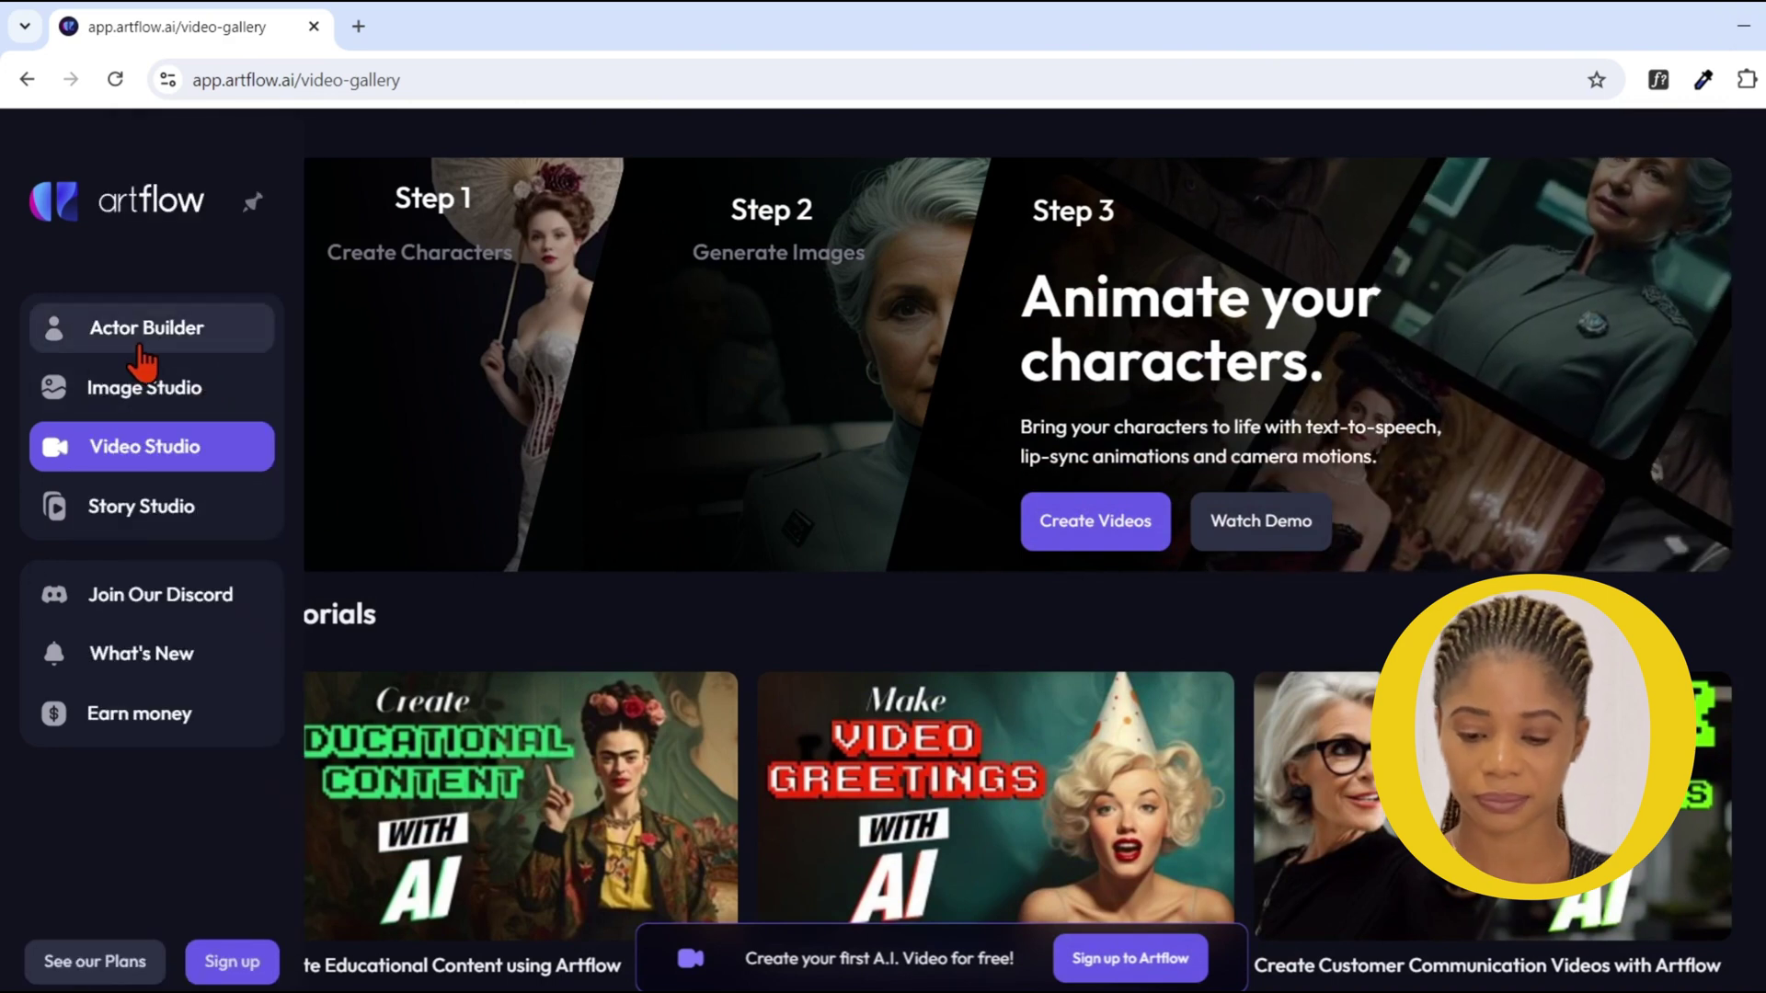
{"action": "left_click", "coordinate": [193, 348]}
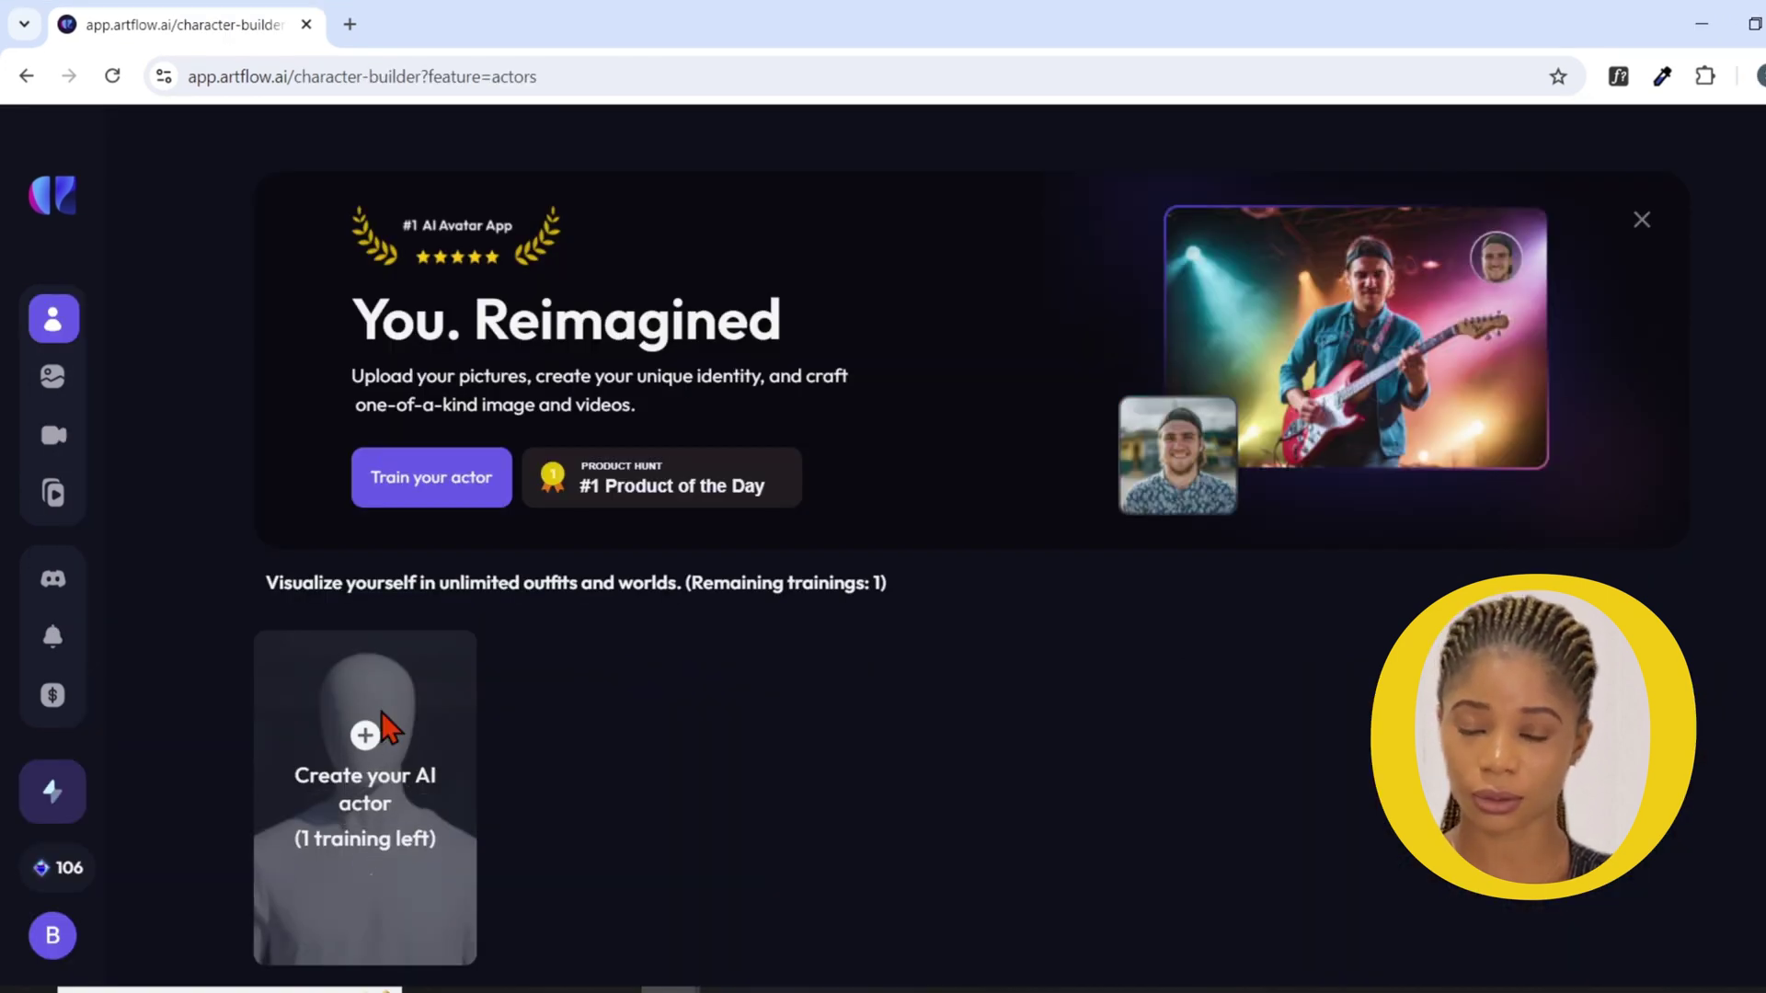
- Create a female actor named Bonito and start training it from the uploaded photos
{"action": "left_click", "coordinate": [383, 716]}
{"action": "left_click", "coordinate": [848, 280]}
{"action": "left_click", "coordinate": [702, 415]}
{"action": "type", "text": "Bonito"}
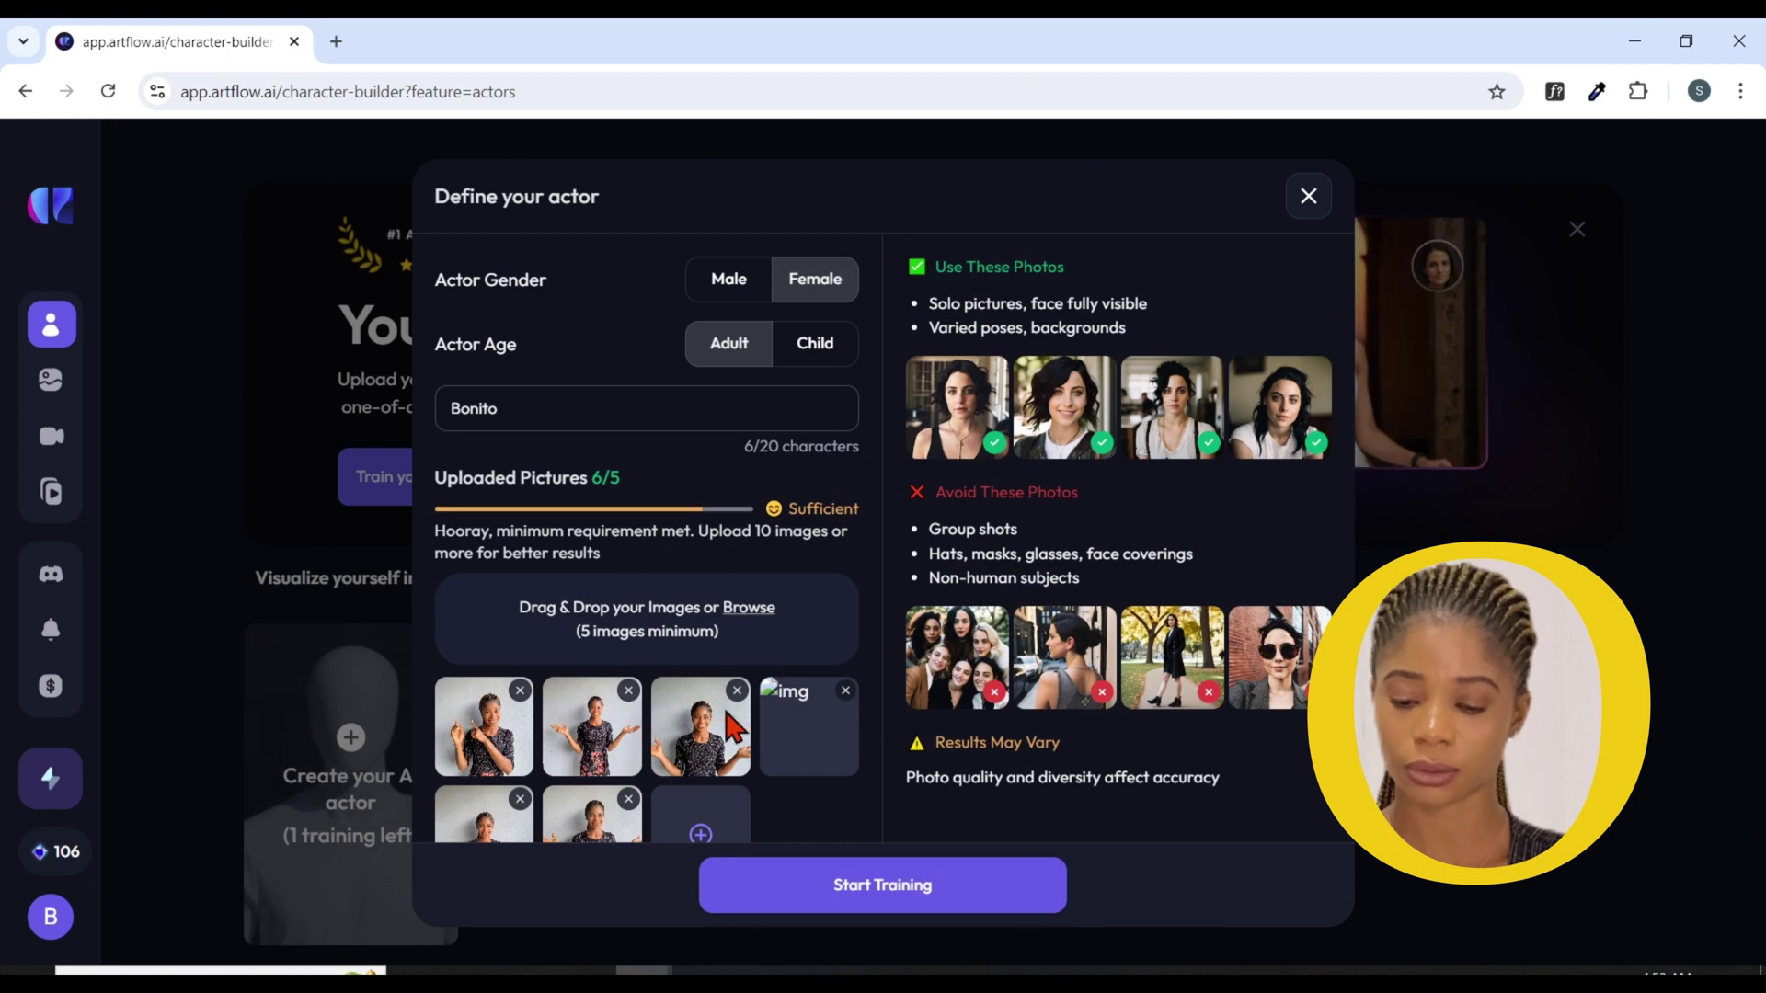
{"action": "left_click", "coordinate": [817, 903]}
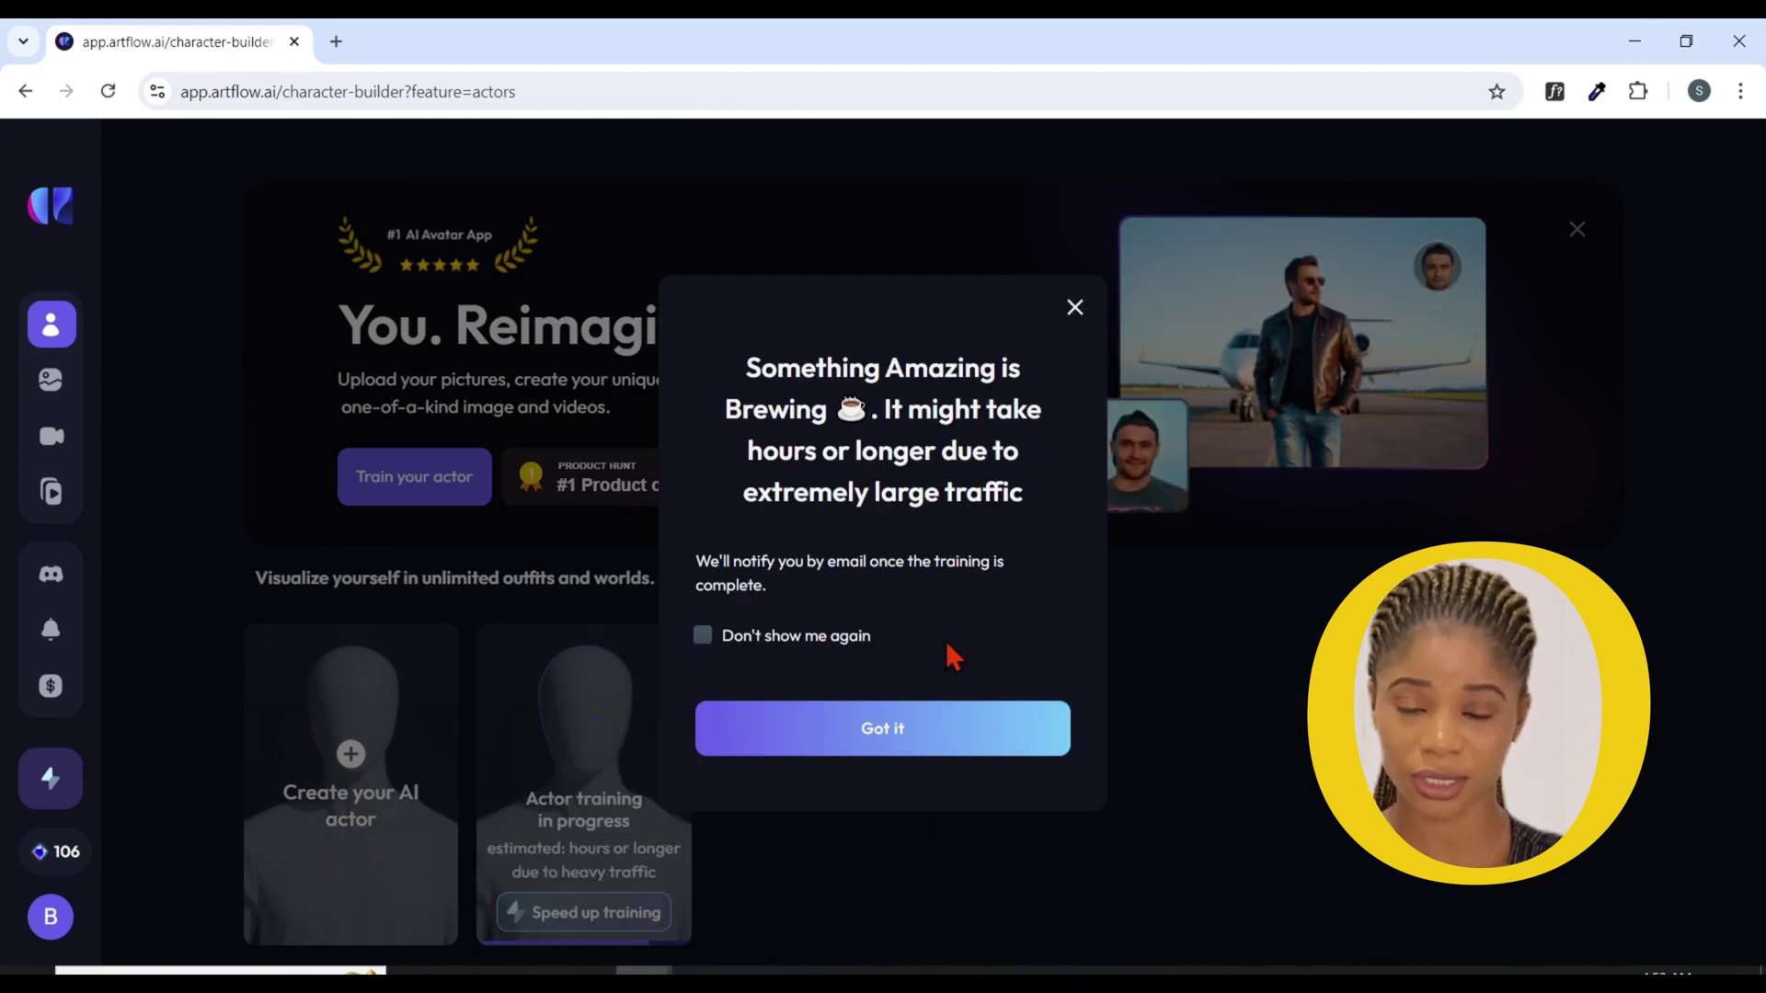
{"action": "left_click", "coordinate": [861, 745]}
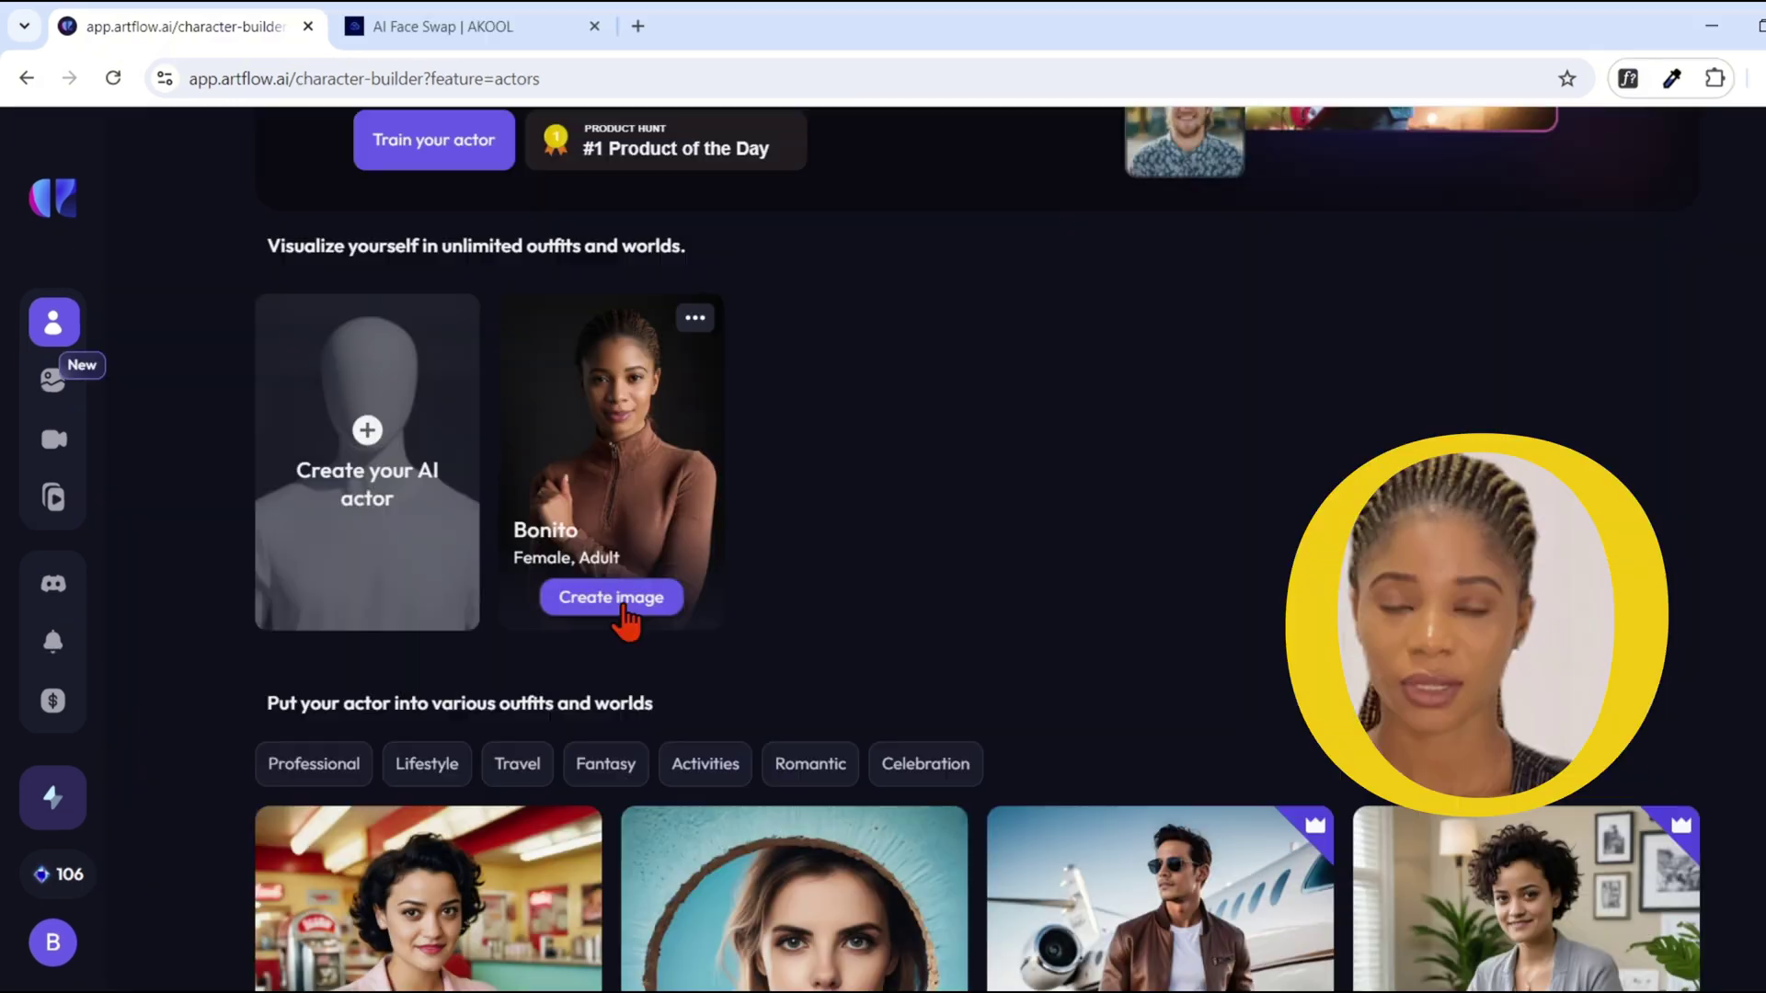
- Set up a Bonito time-traveler image with General type, 3:2 ratio and Neonpunk style
{"action": "left_click", "coordinate": [626, 607]}
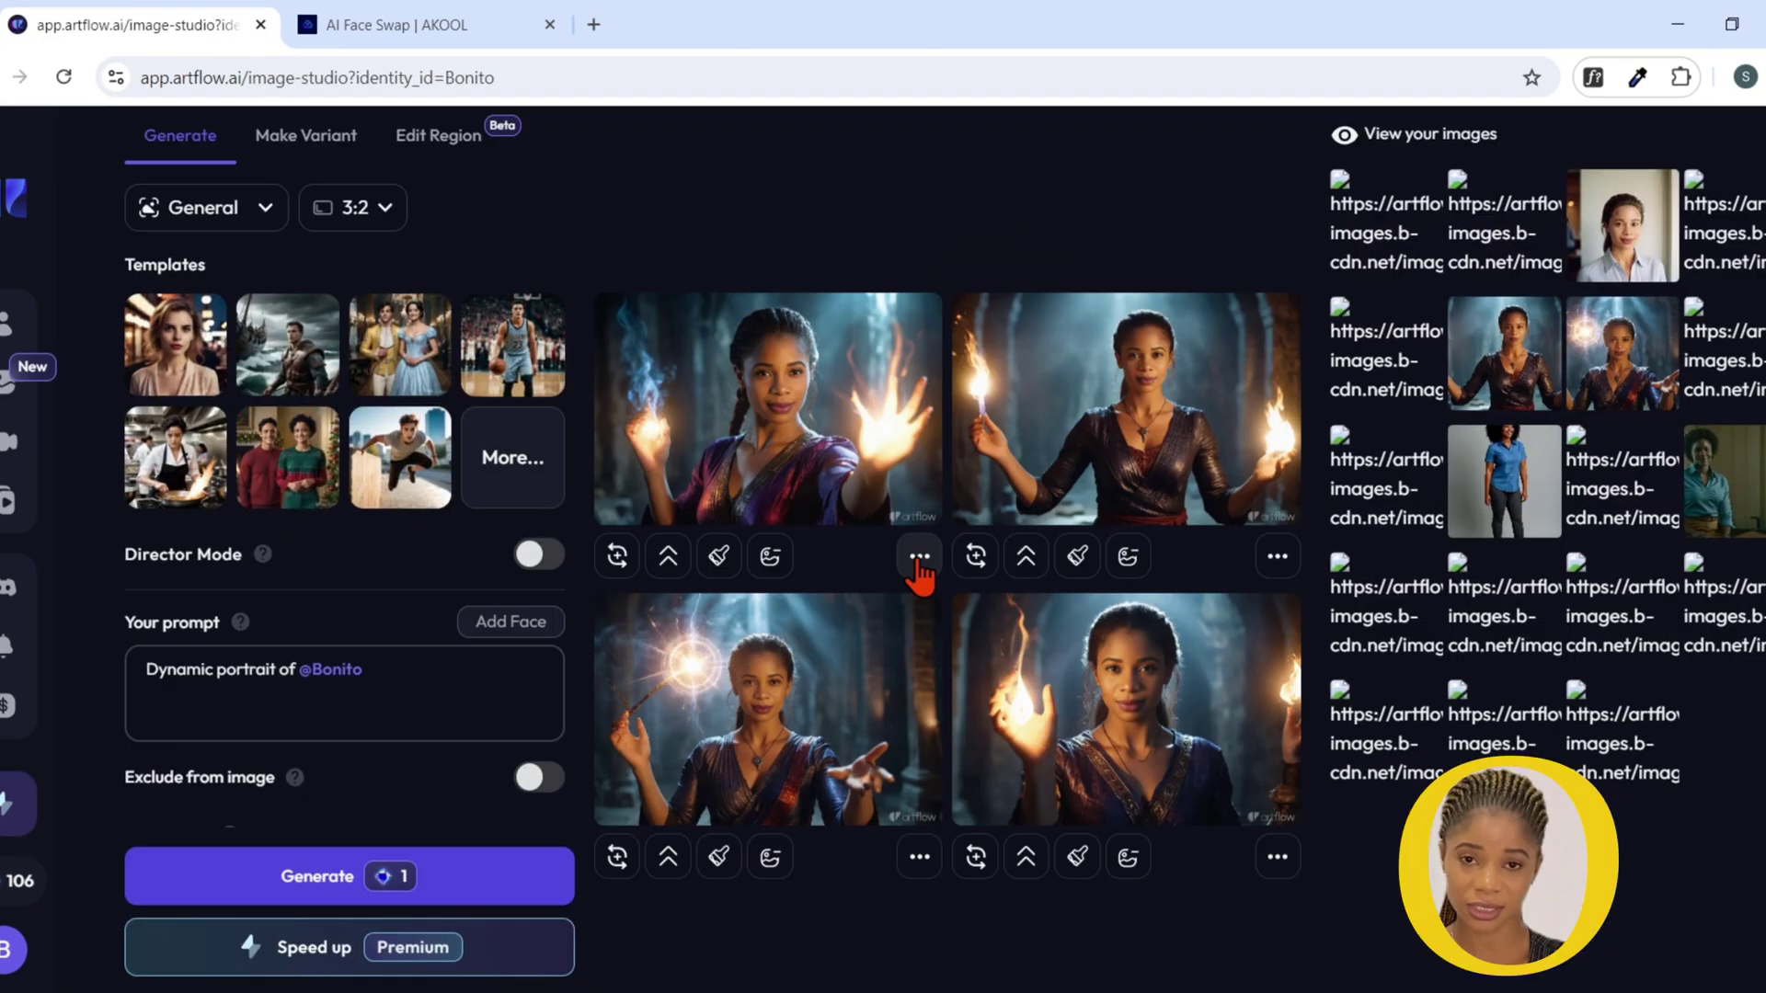
{"action": "left_click", "coordinate": [920, 556]}
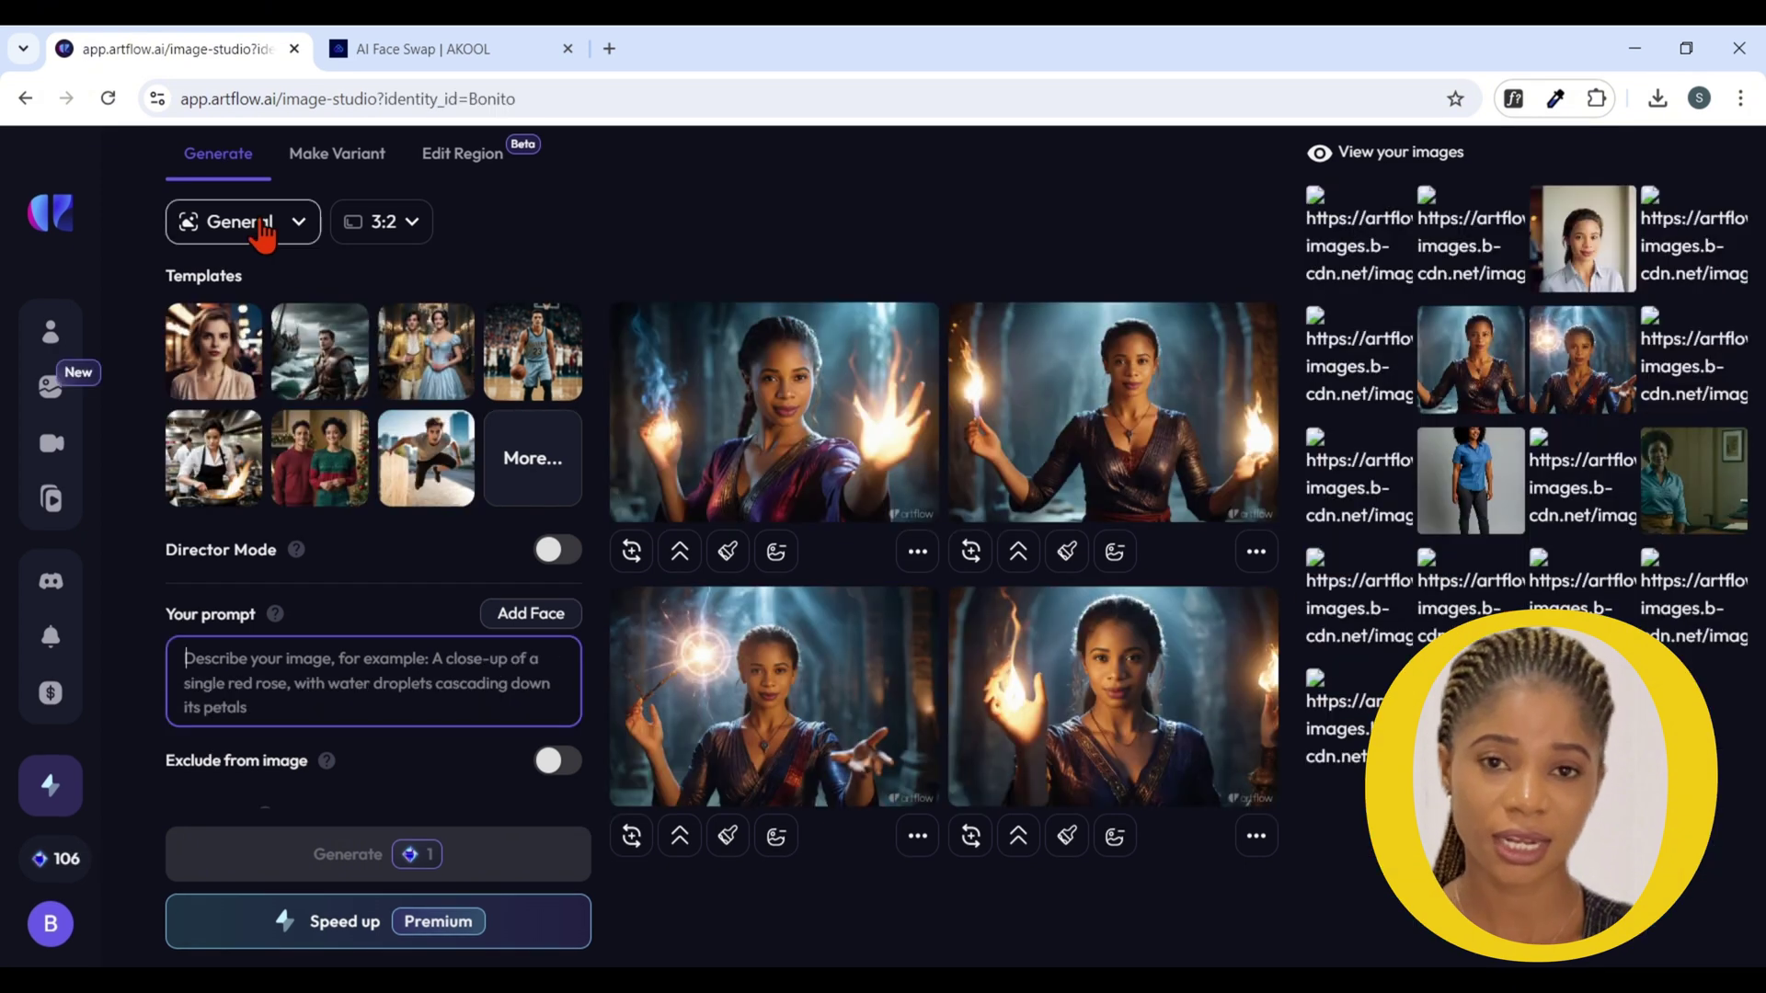
{"action": "left_click", "coordinate": [262, 225]}
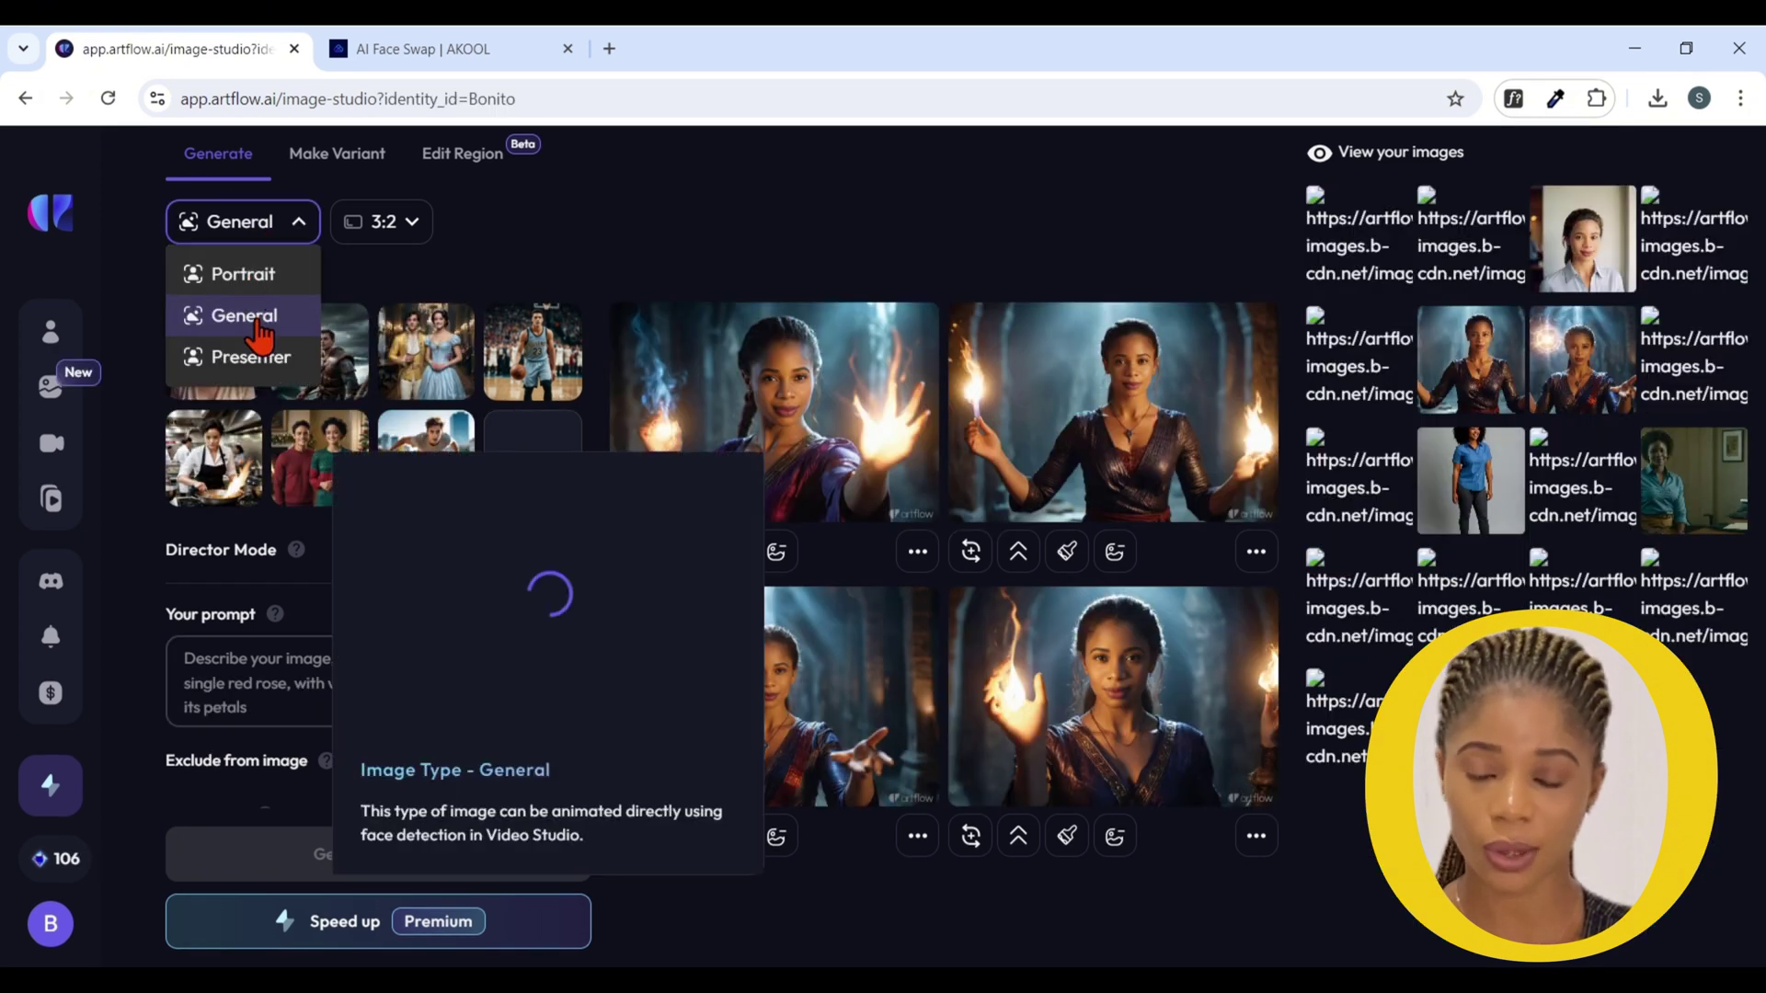
{"action": "left_click", "coordinate": [384, 226]}
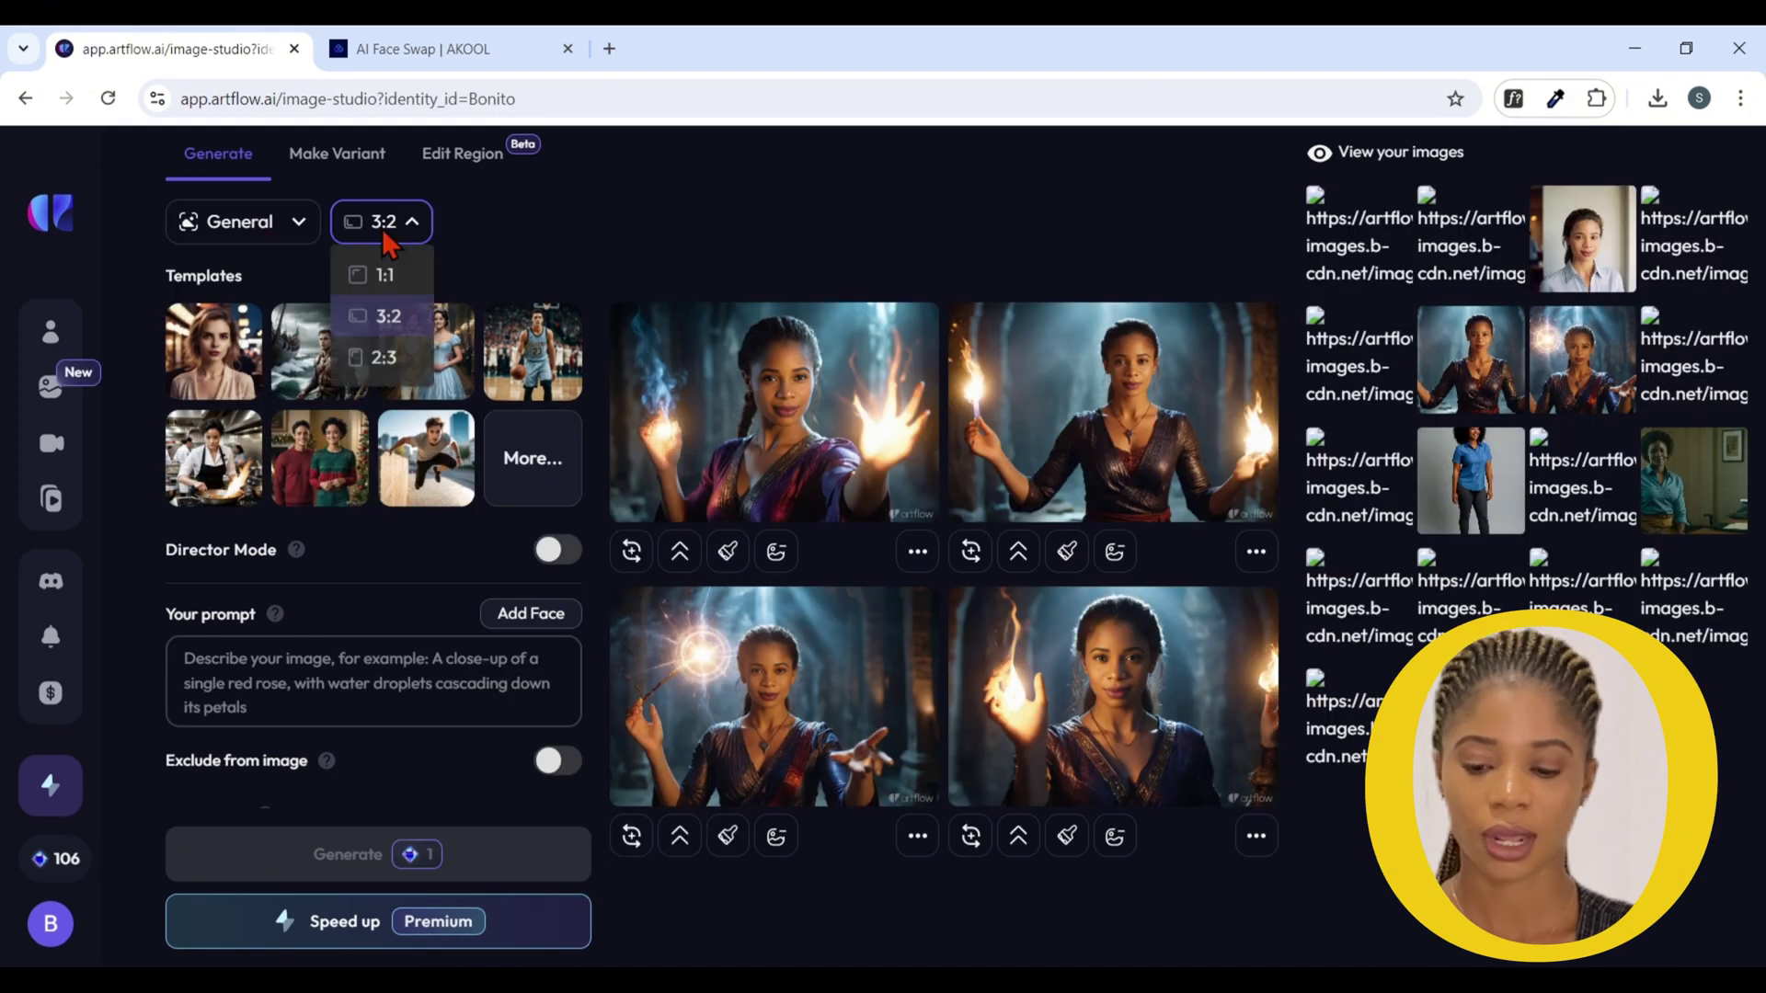
{"action": "left_click", "coordinate": [387, 322]}
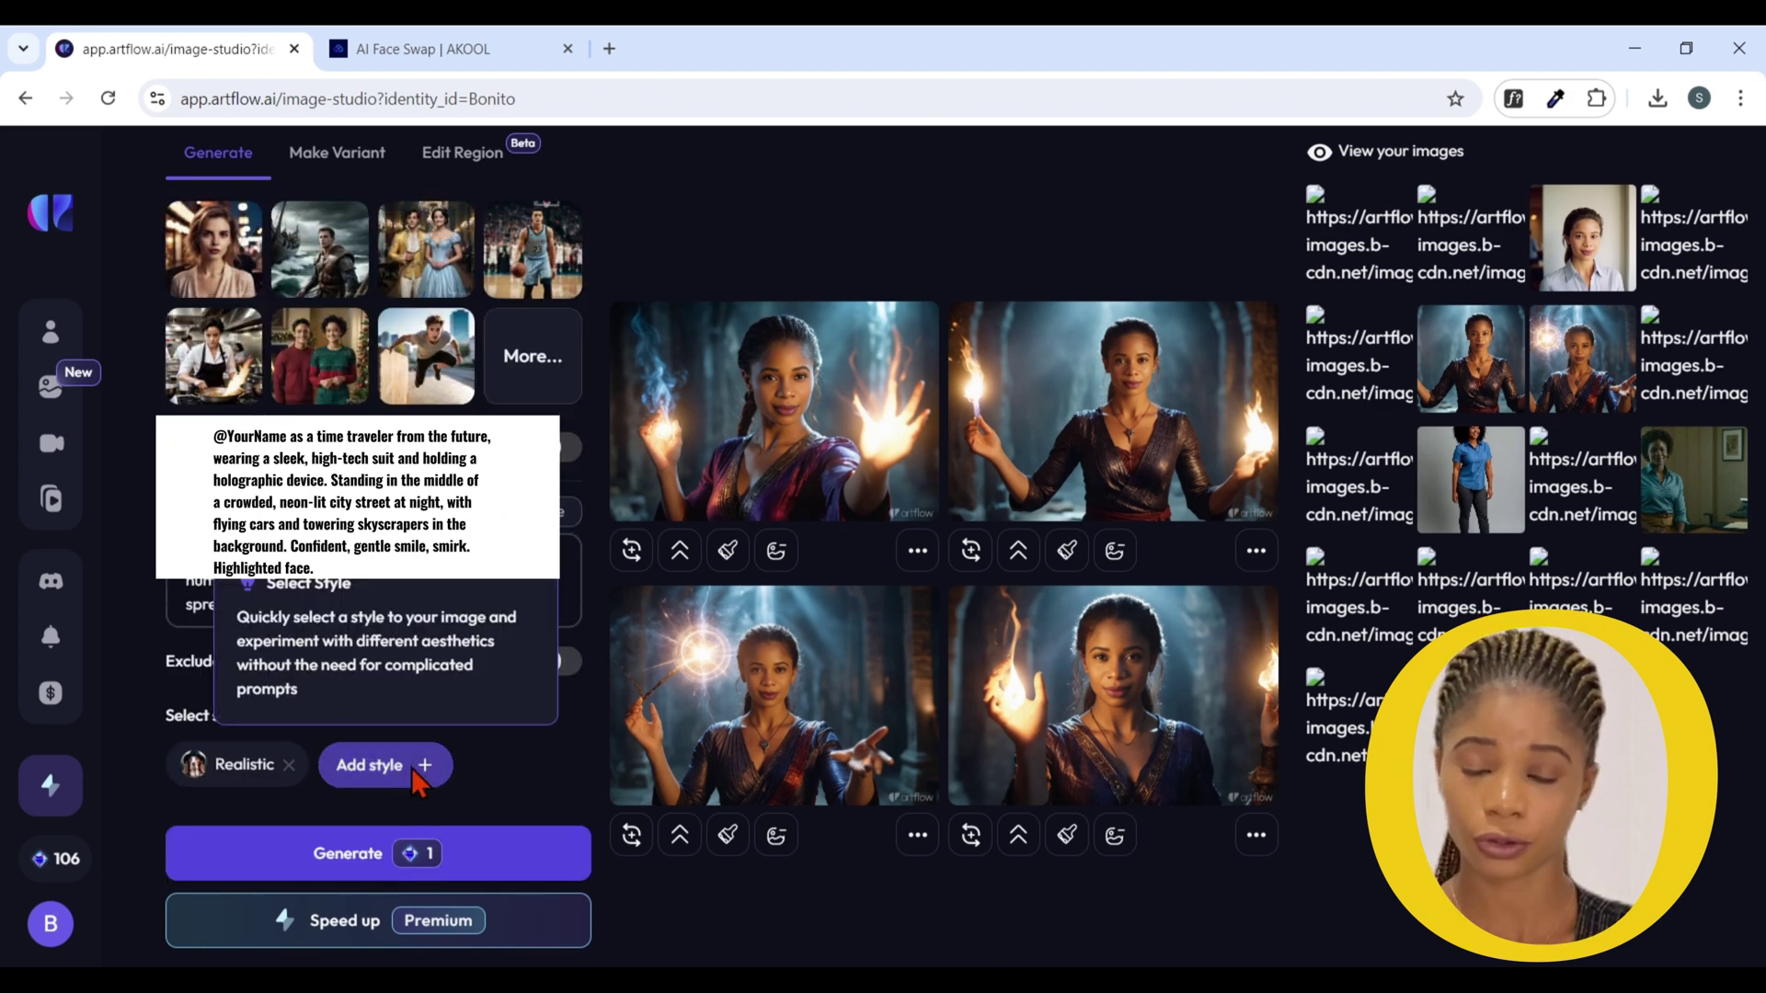
{"action": "left_click", "coordinate": [419, 777]}
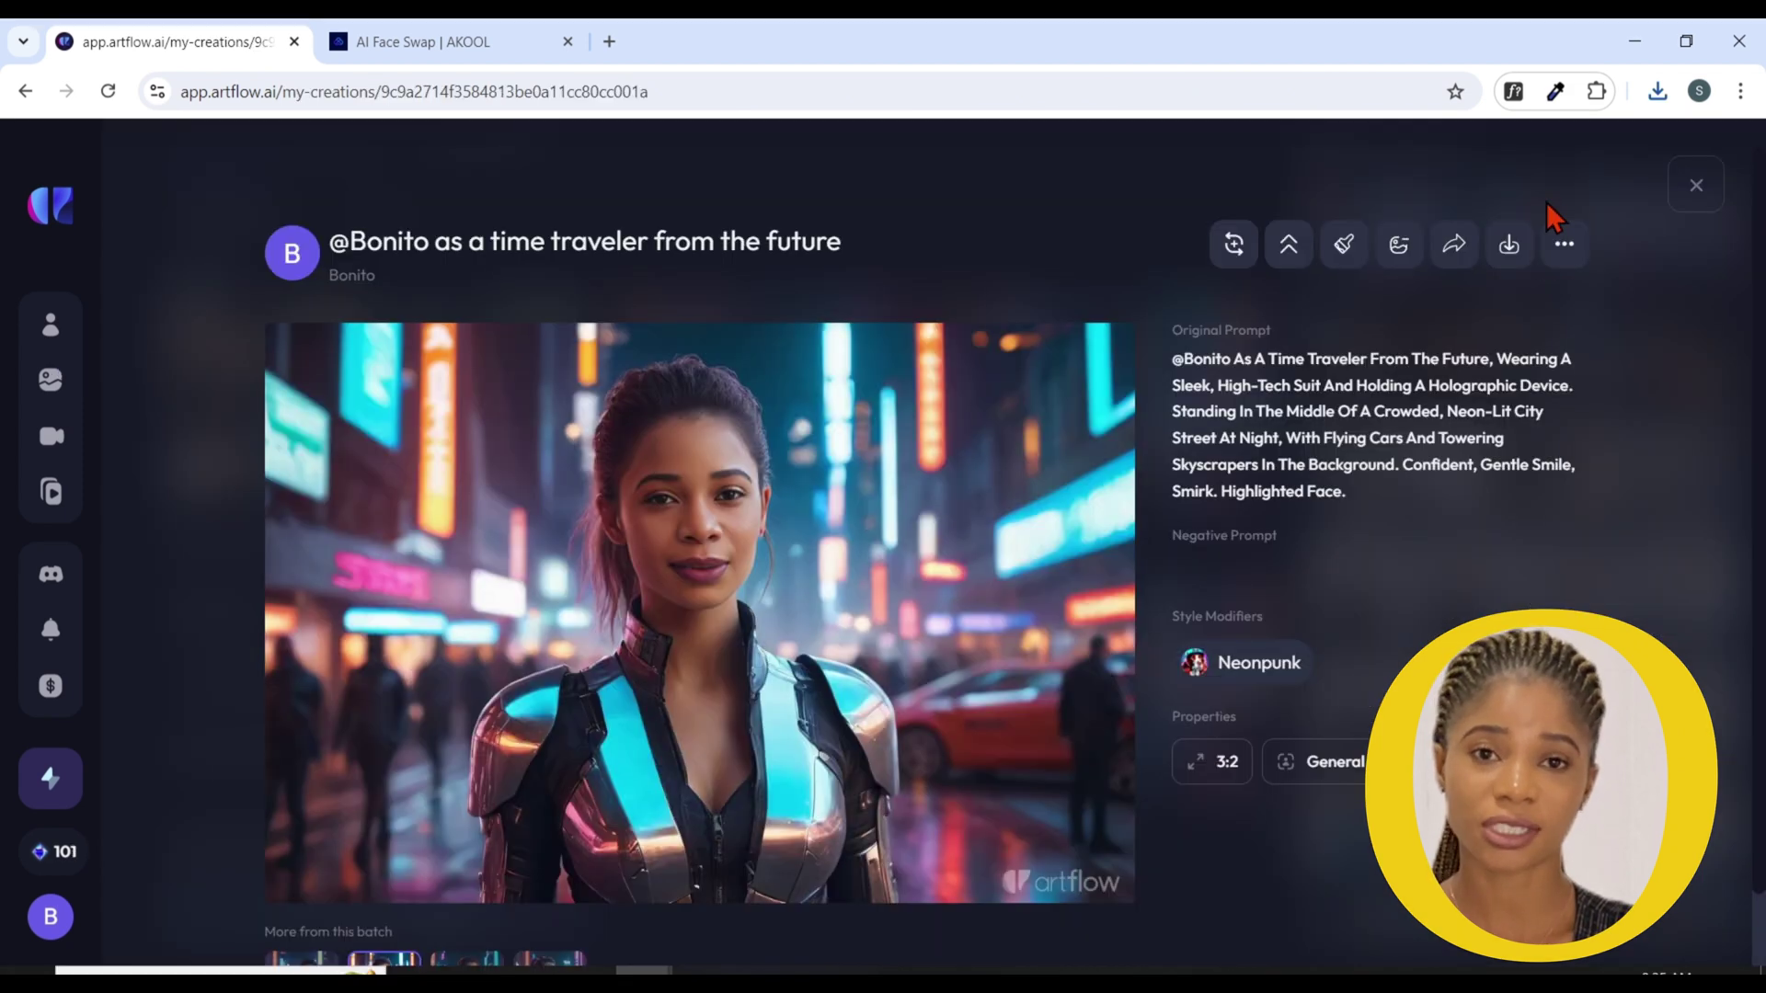
- Download the time-traveler image and browse the other images in the batch
{"action": "left_click", "coordinate": [1510, 246]}
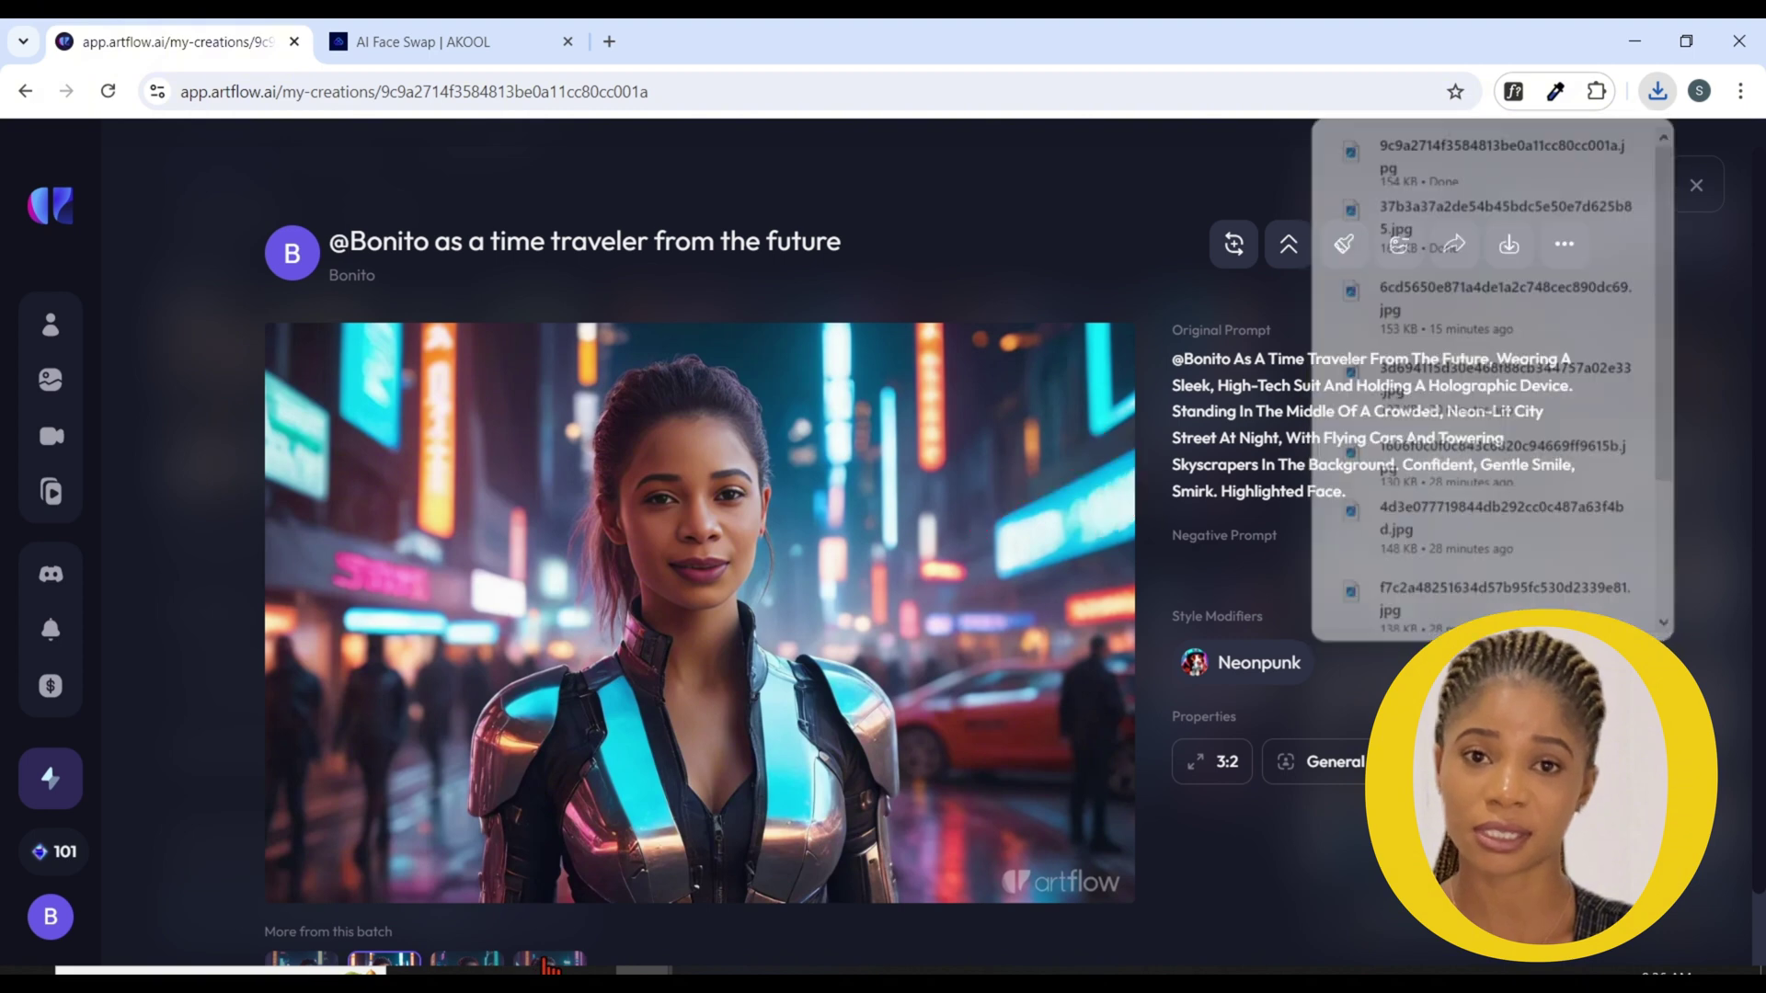
{"action": "left_click", "coordinate": [550, 961]}
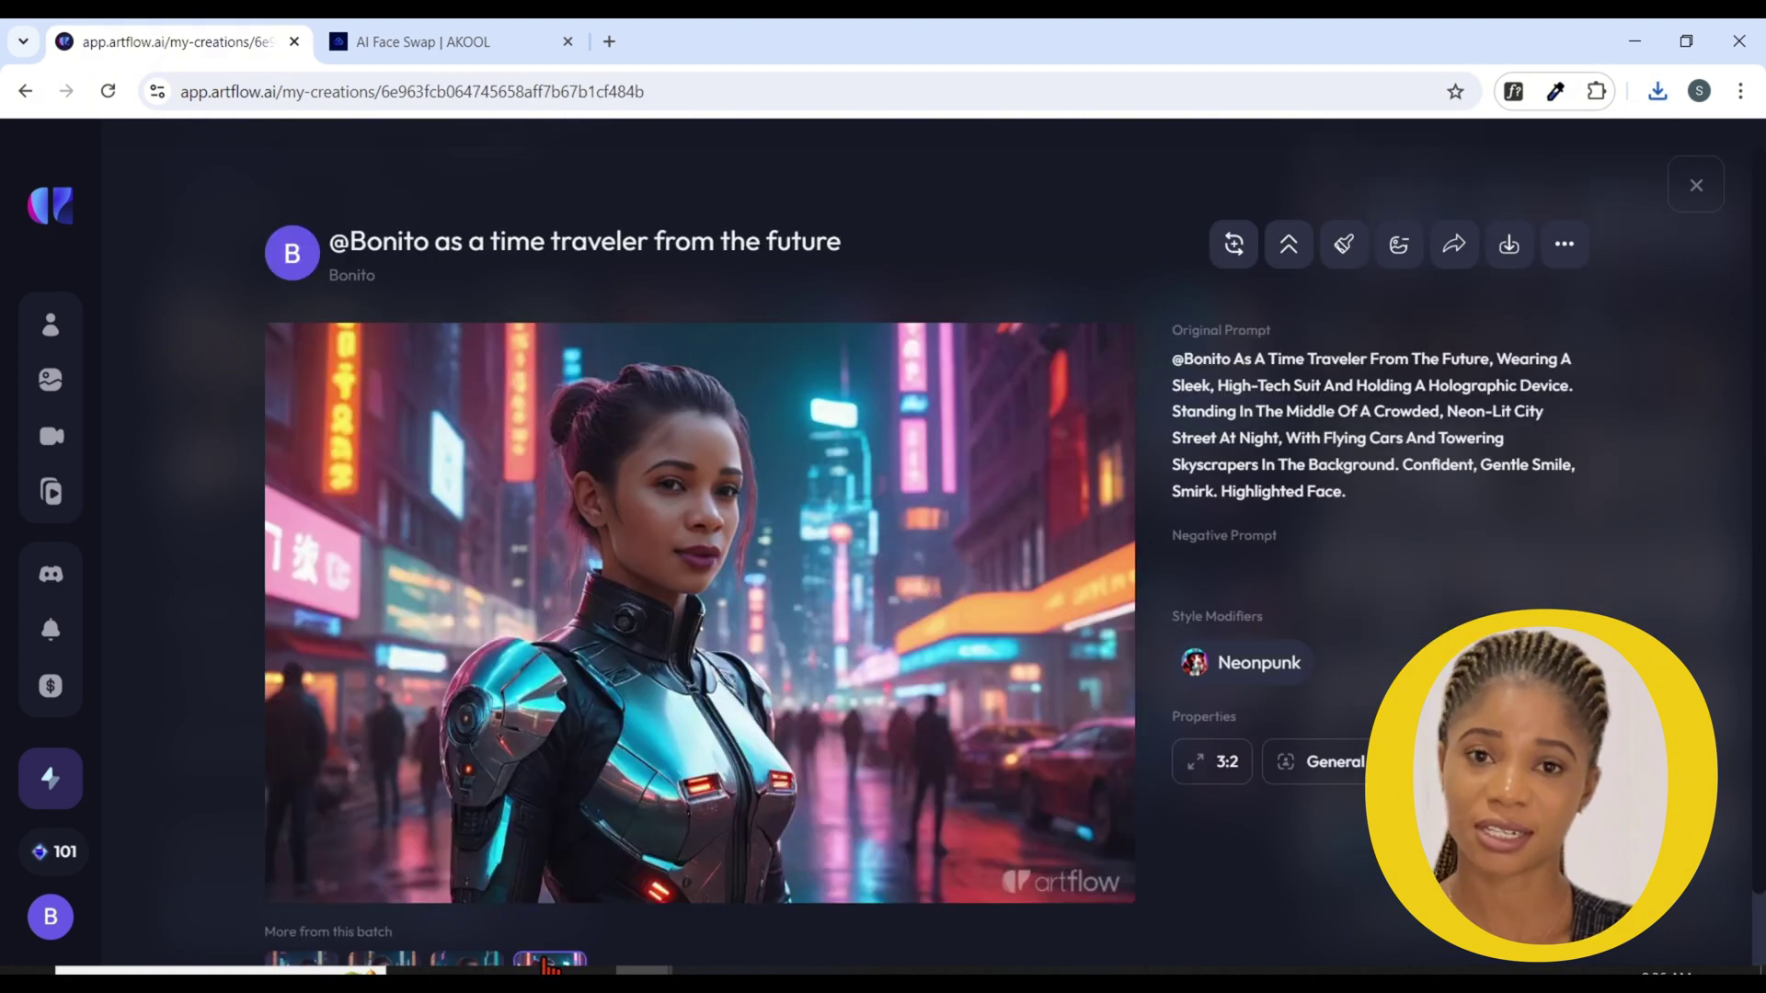
{"action": "left_click", "coordinate": [309, 959]}
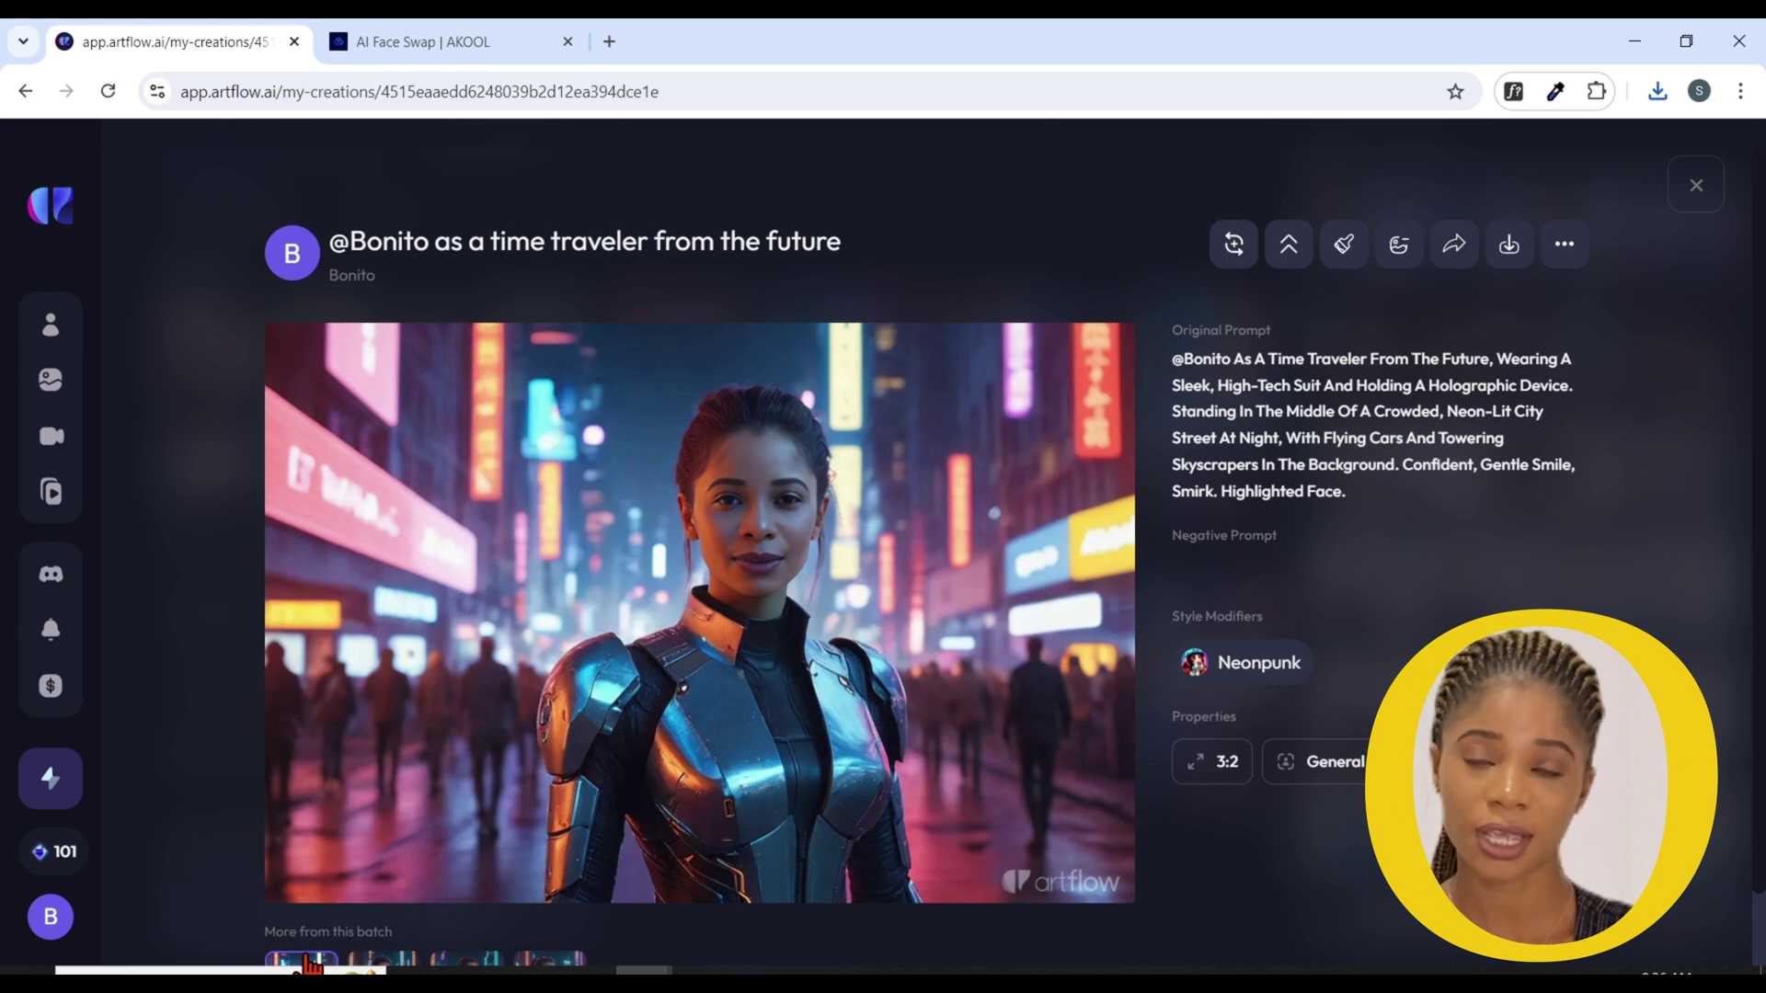
- Upload woman.mp4 into Akool's face-swap editor
{"action": "right_click", "coordinate": [1511, 278]}
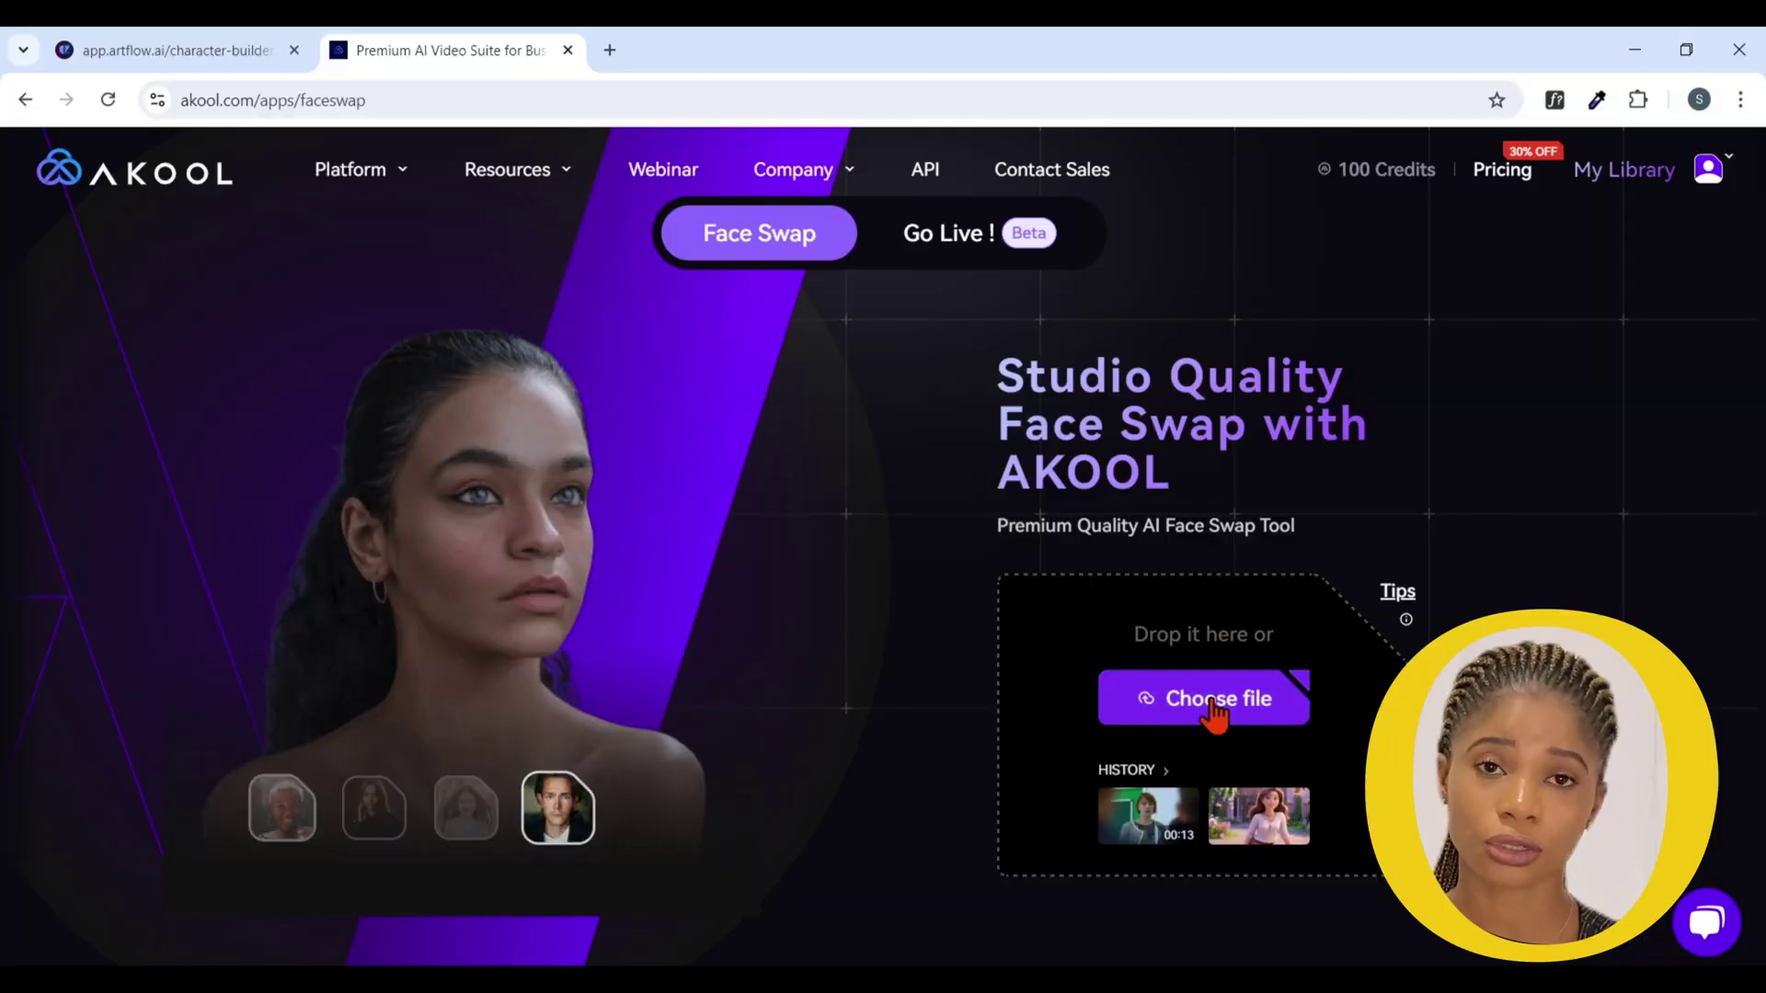
{"action": "left_click", "coordinate": [1214, 708]}
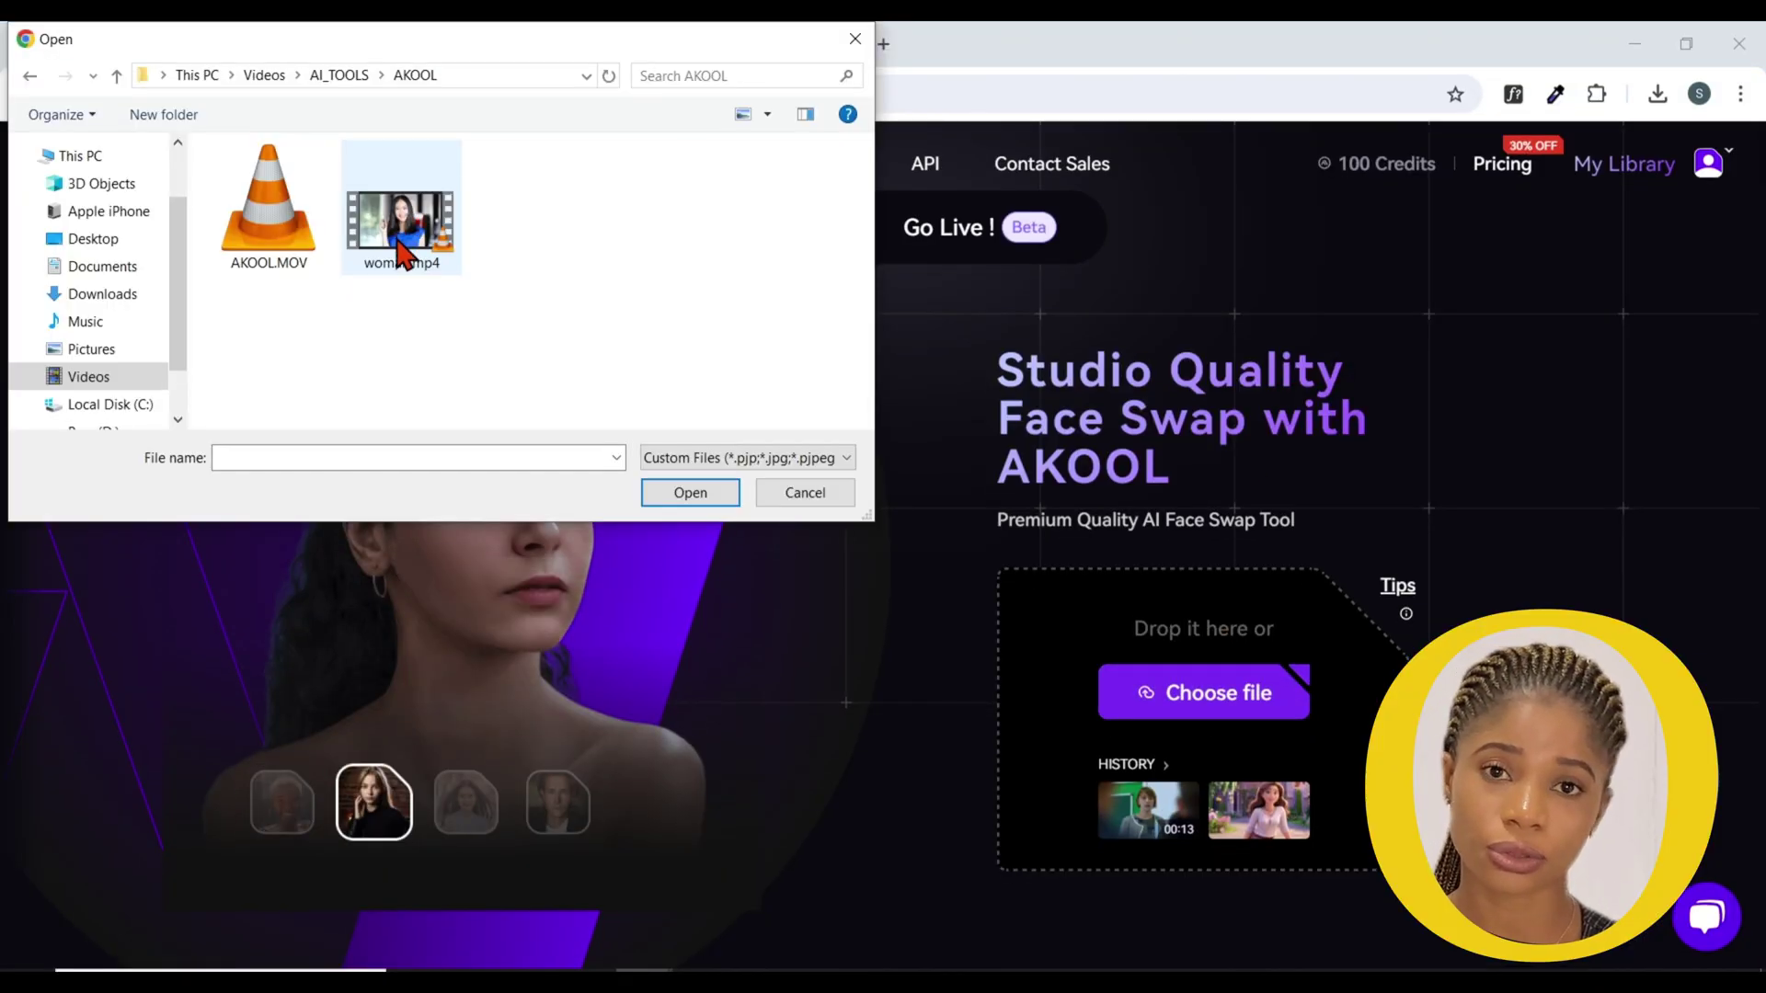
{"action": "left_click", "coordinate": [401, 250]}
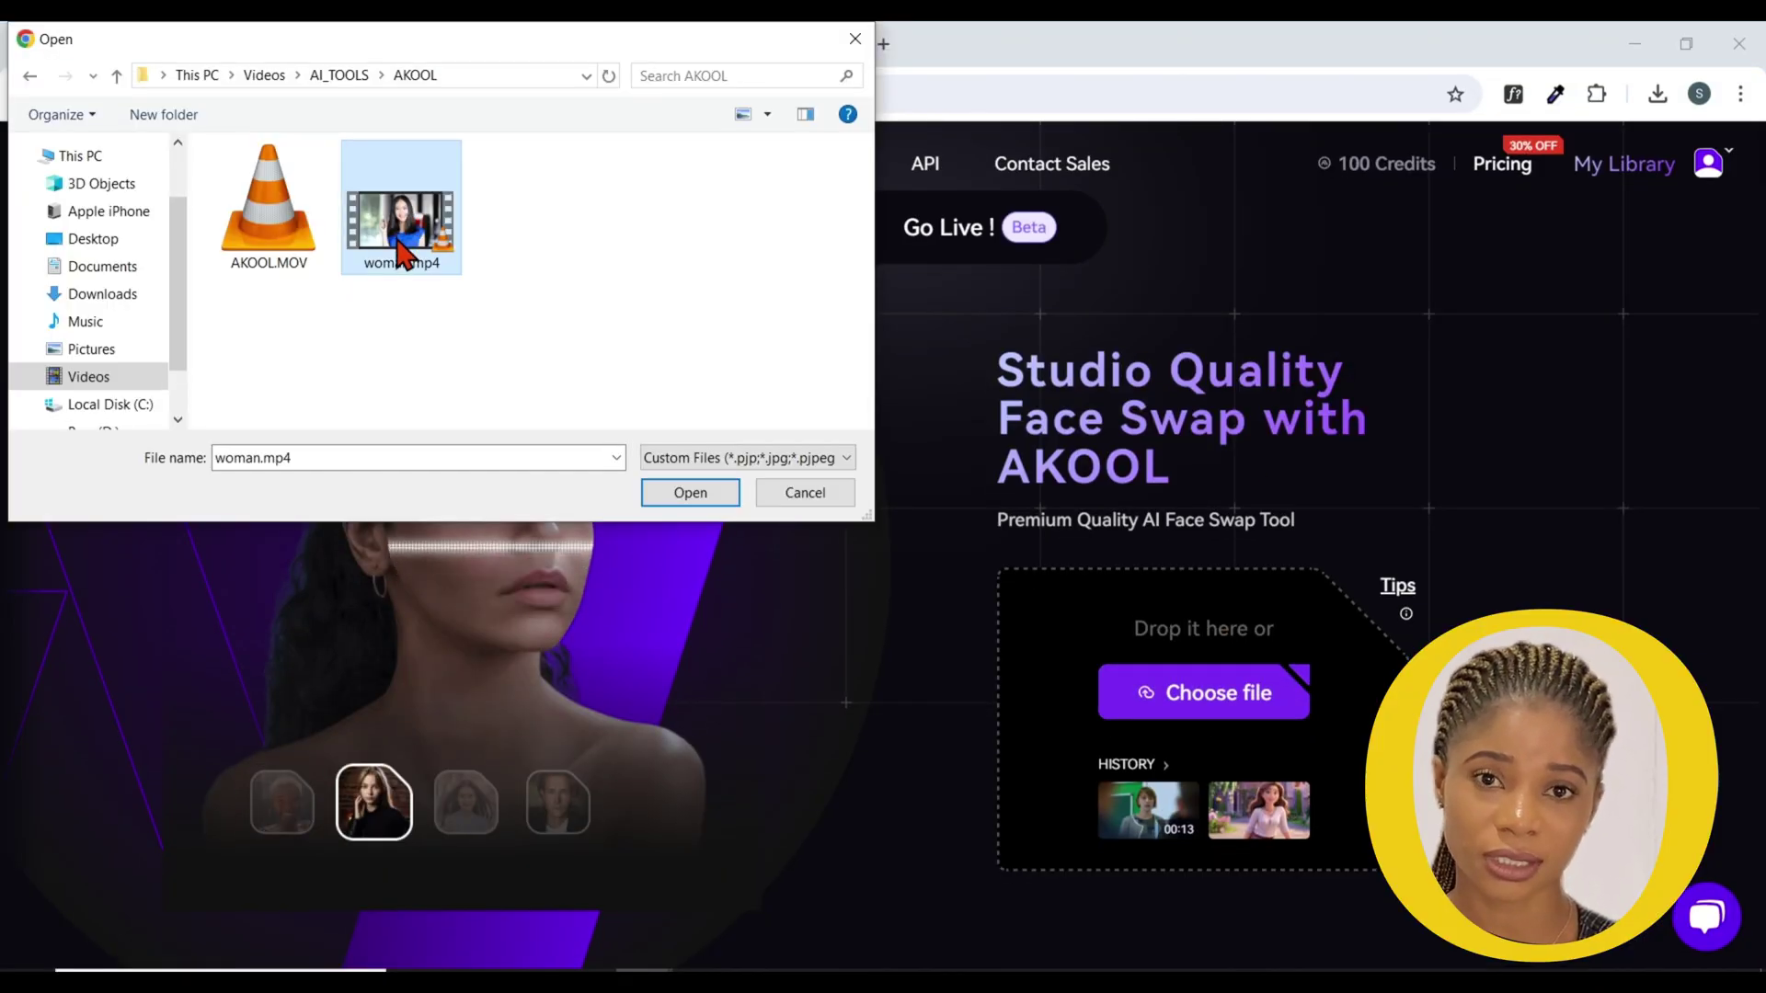
{"action": "left_click", "coordinate": [678, 496]}
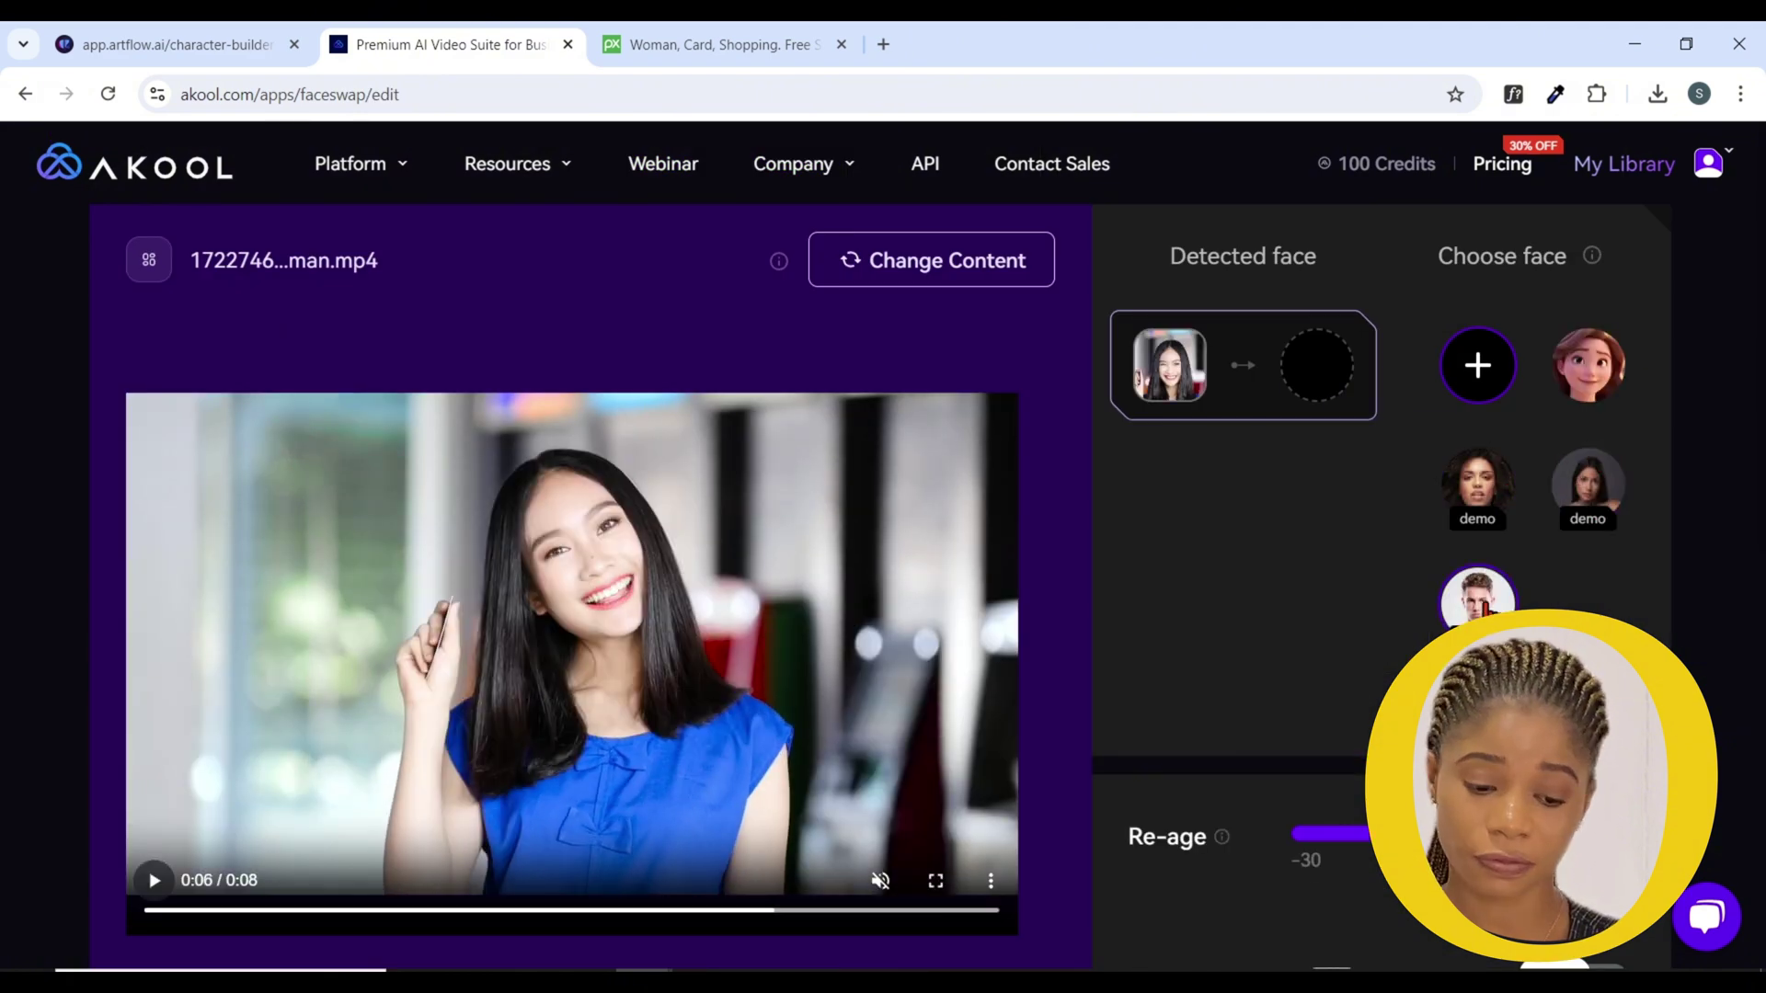
- Upload a replacement face, run High Quality Face Swap, and check the result in My Library
{"action": "left_click", "coordinate": [1478, 365]}
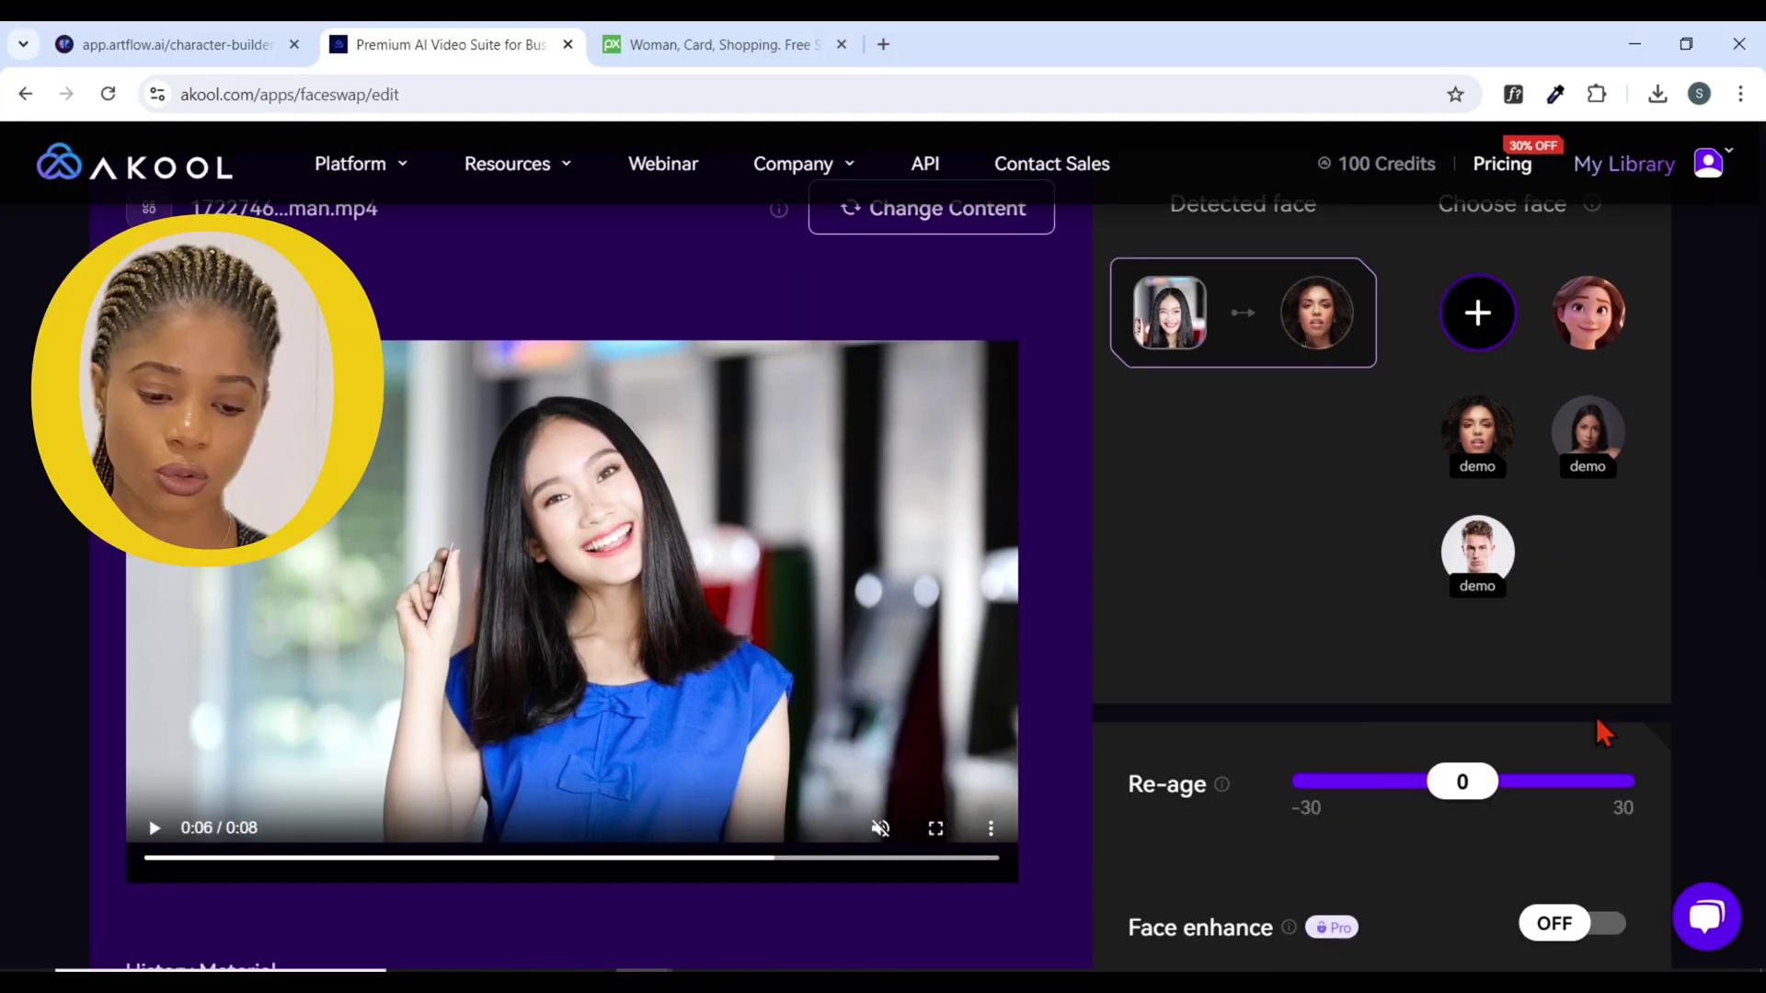
{"action": "scroll", "coordinate": [1624, 728], "scroll_direction": "down", "scroll_amount": 4}
{"action": "left_click", "coordinate": [1412, 652]}
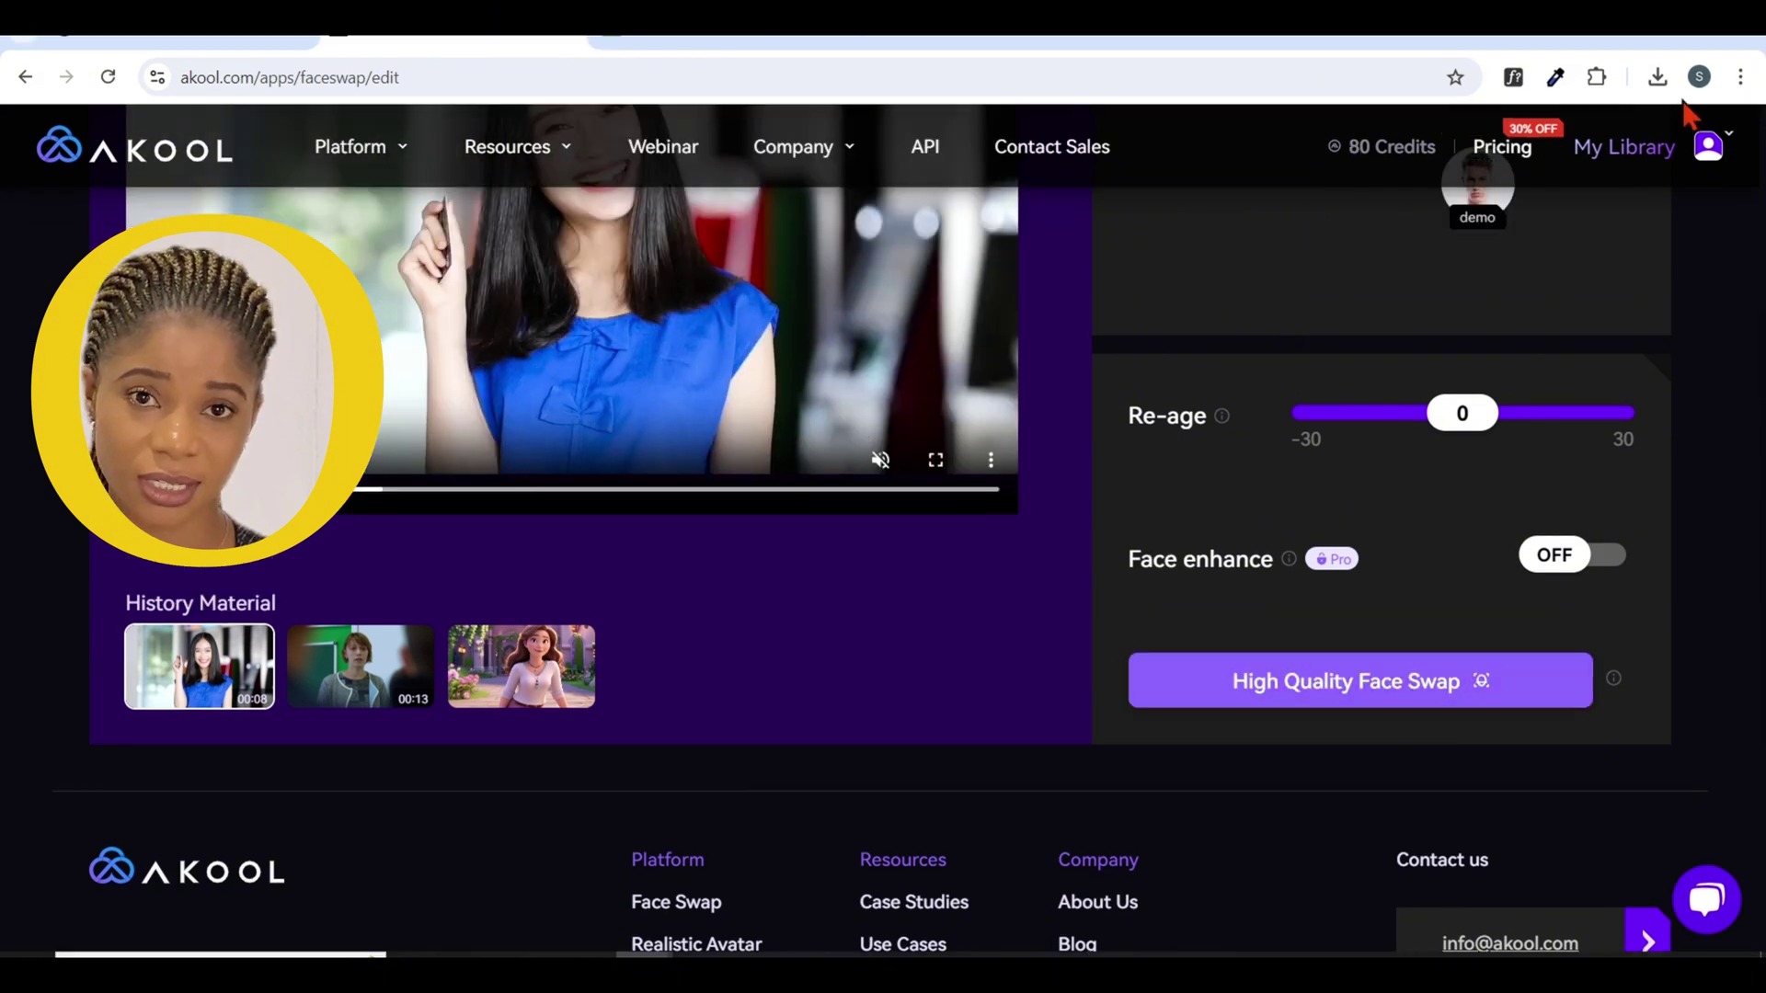
{"action": "left_click", "coordinate": [1638, 162]}
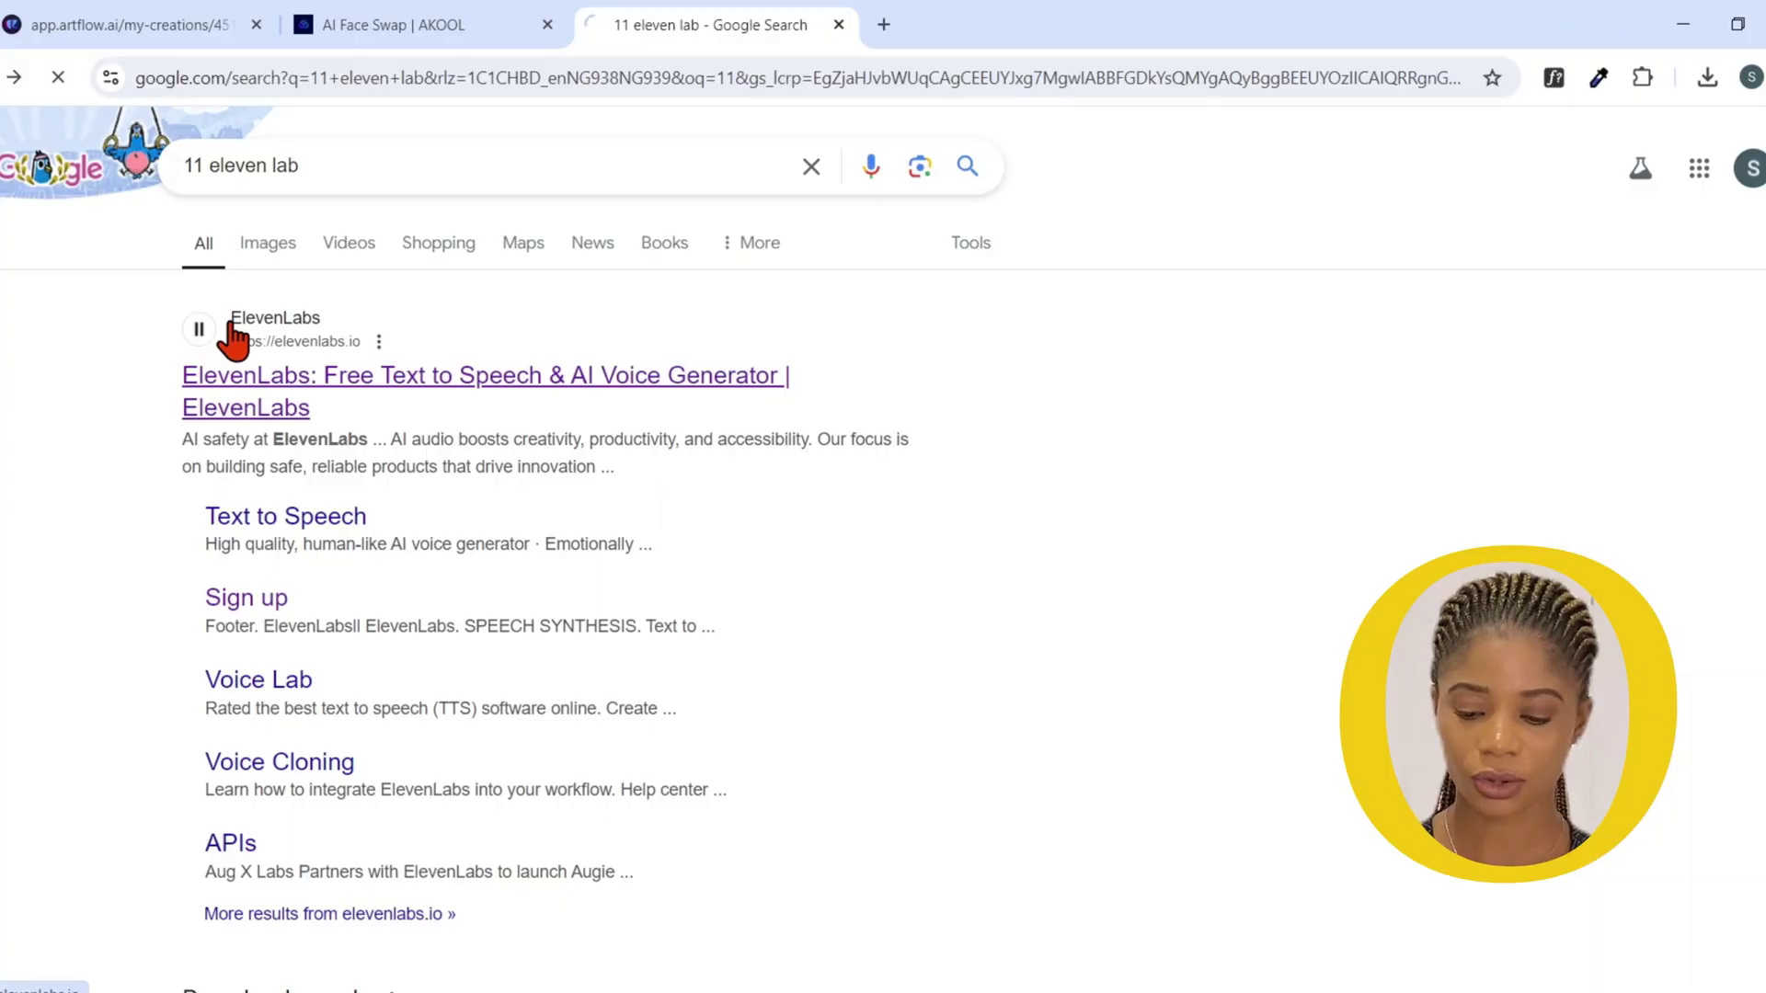
- Open ElevenLabs from the search results and start the free sign-up
{"action": "left_click", "coordinate": [230, 331]}
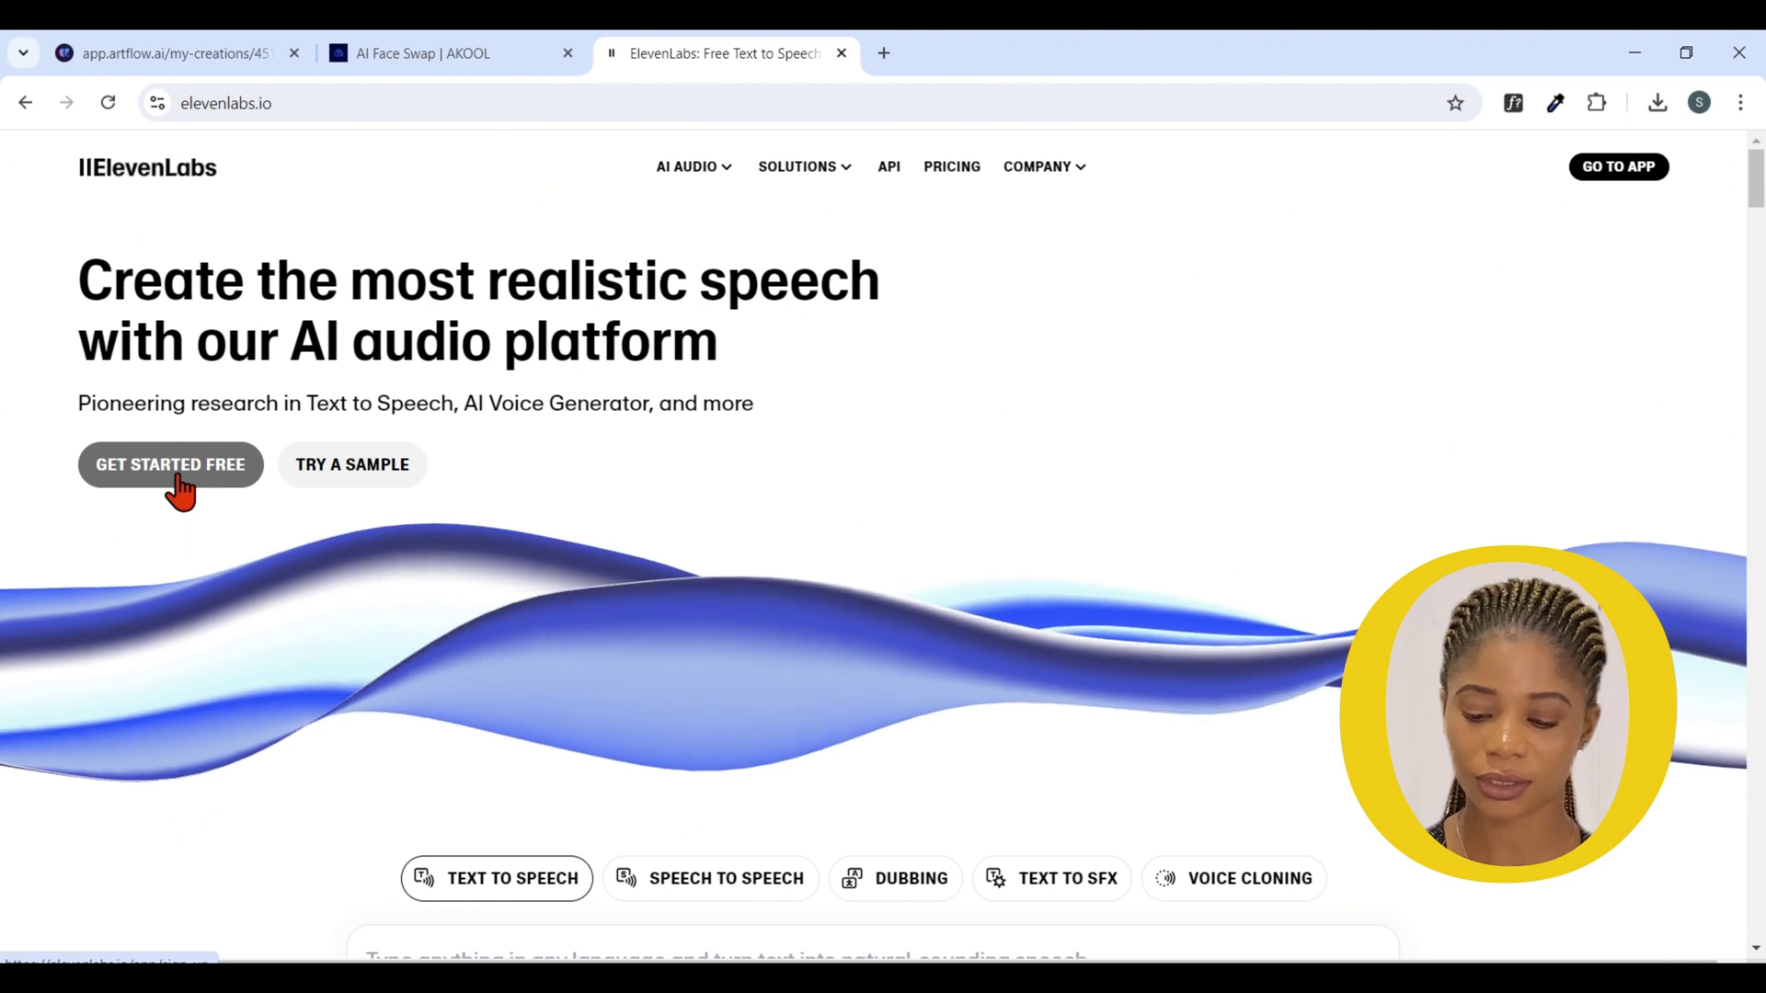
{"action": "left_click", "coordinate": [183, 489]}
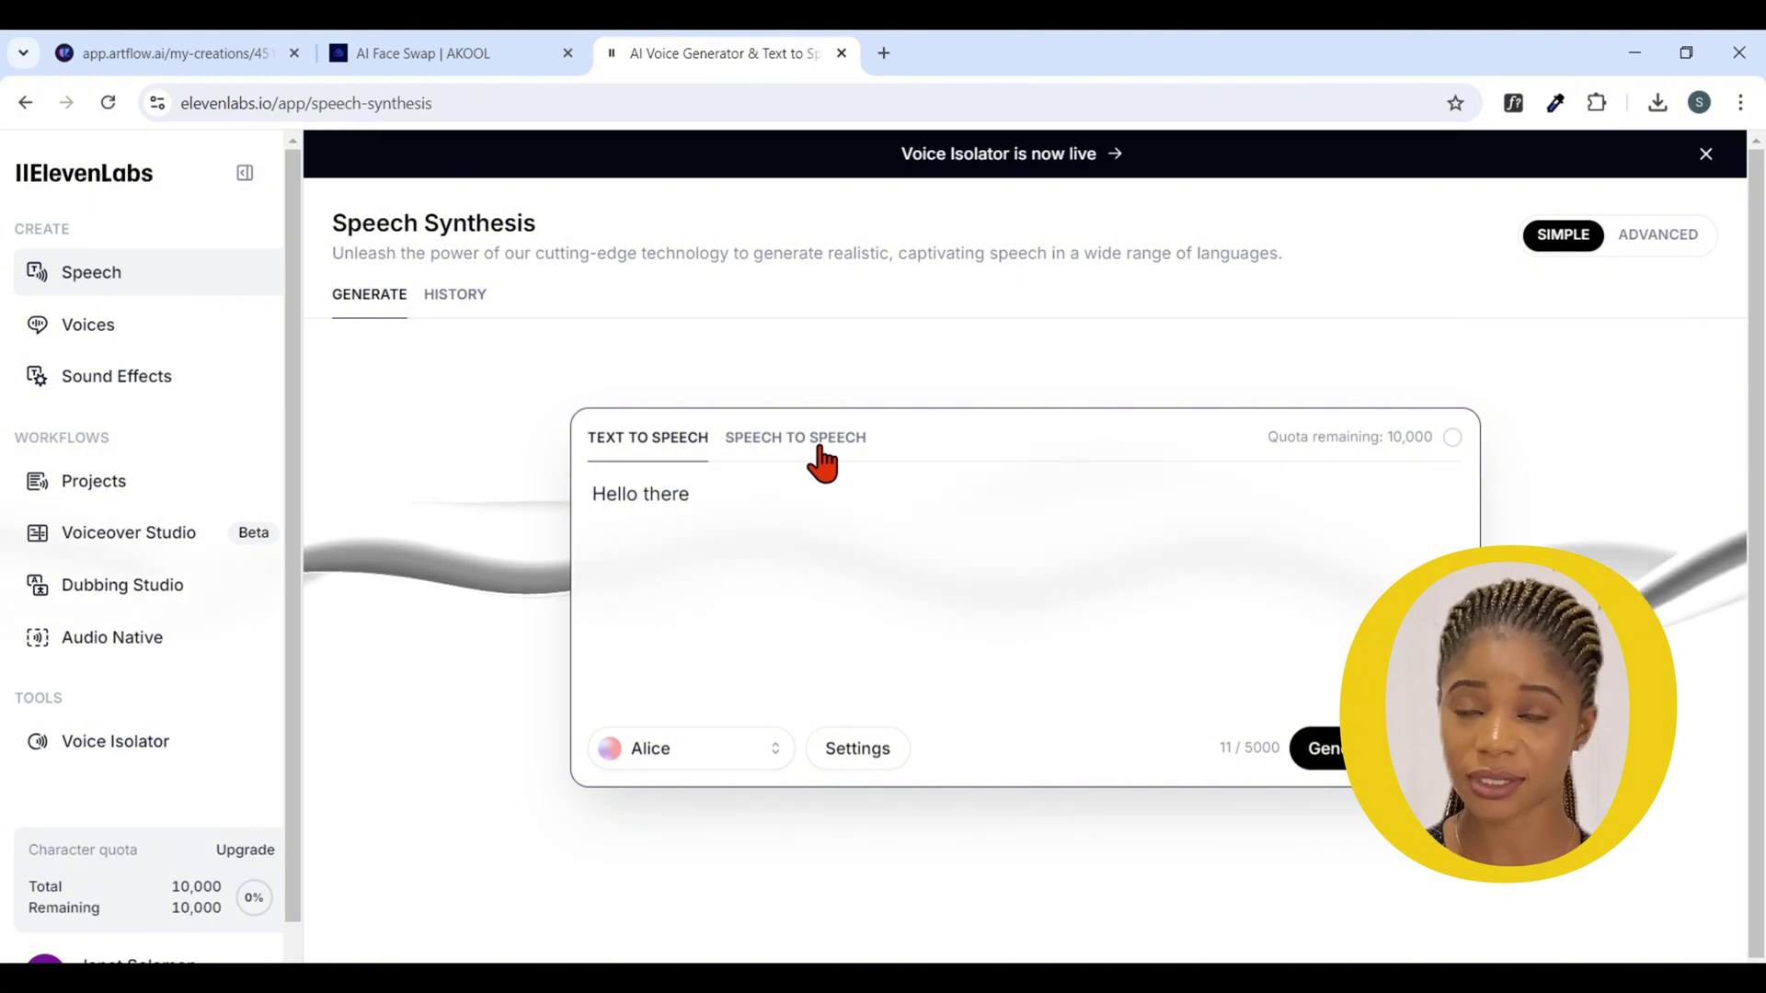
- Switch to Speech to Speech and start recording a voice from the microphone
{"action": "left_click", "coordinate": [820, 448]}
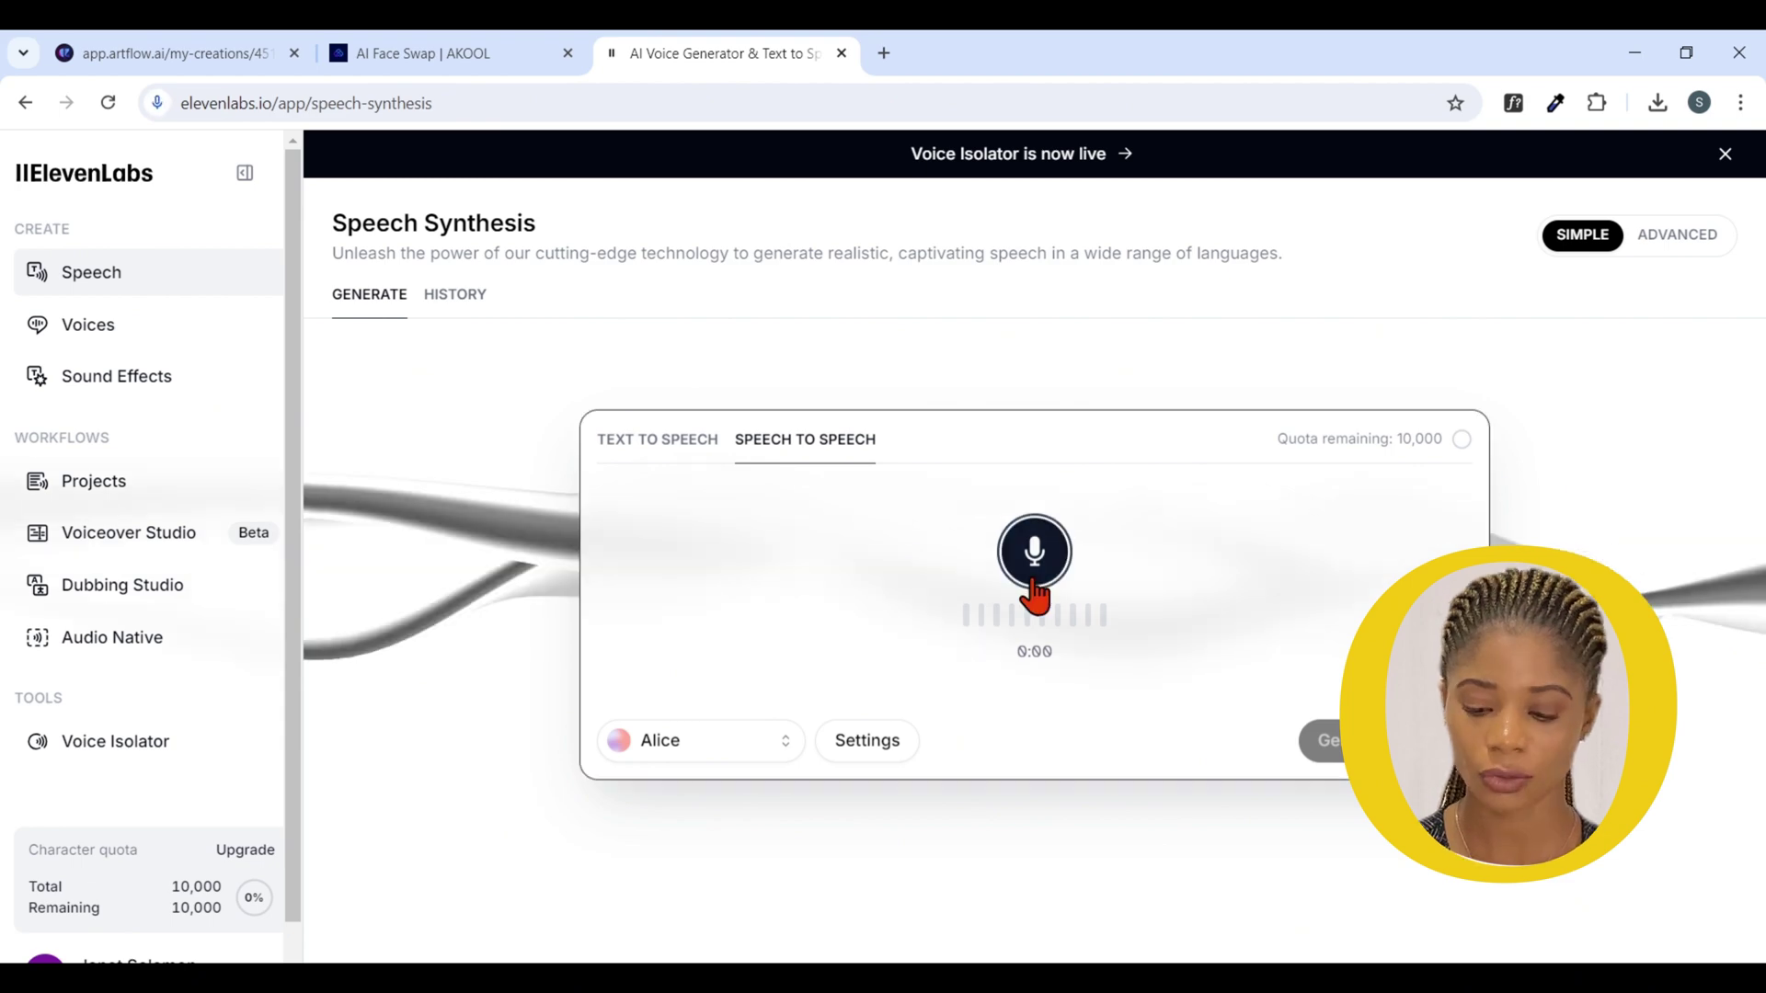
{"action": "left_click", "coordinate": [1032, 580]}
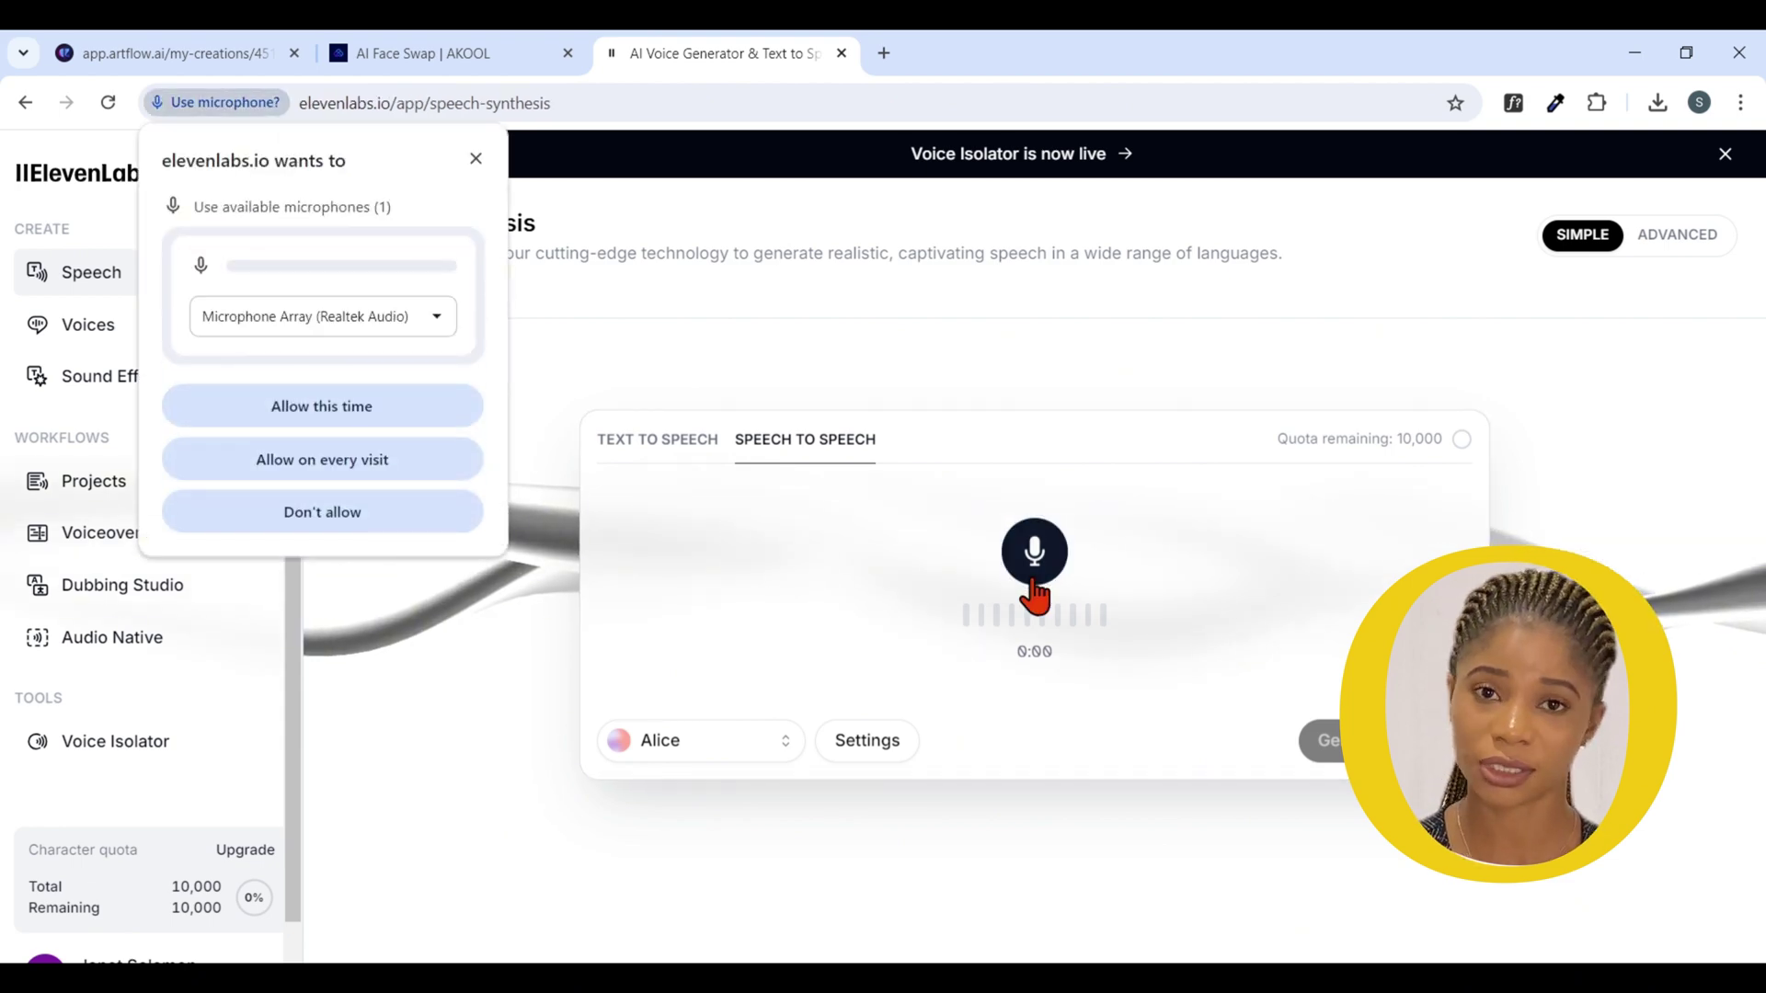